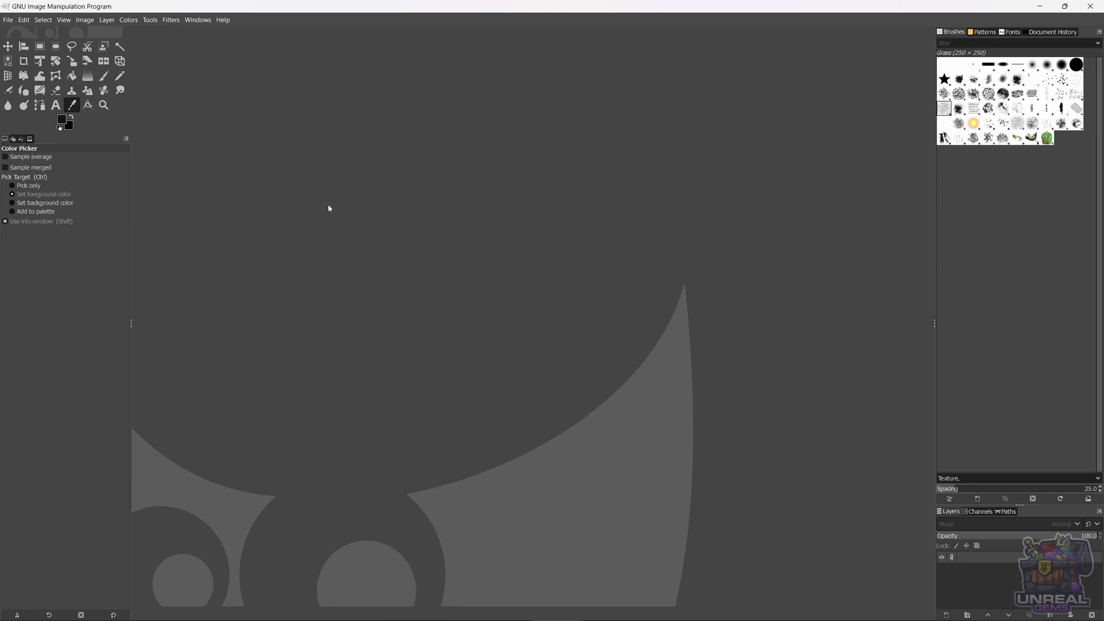
Create a new 16×16 px image in GIMP
left_click(8, 20)
left_click(32, 34)
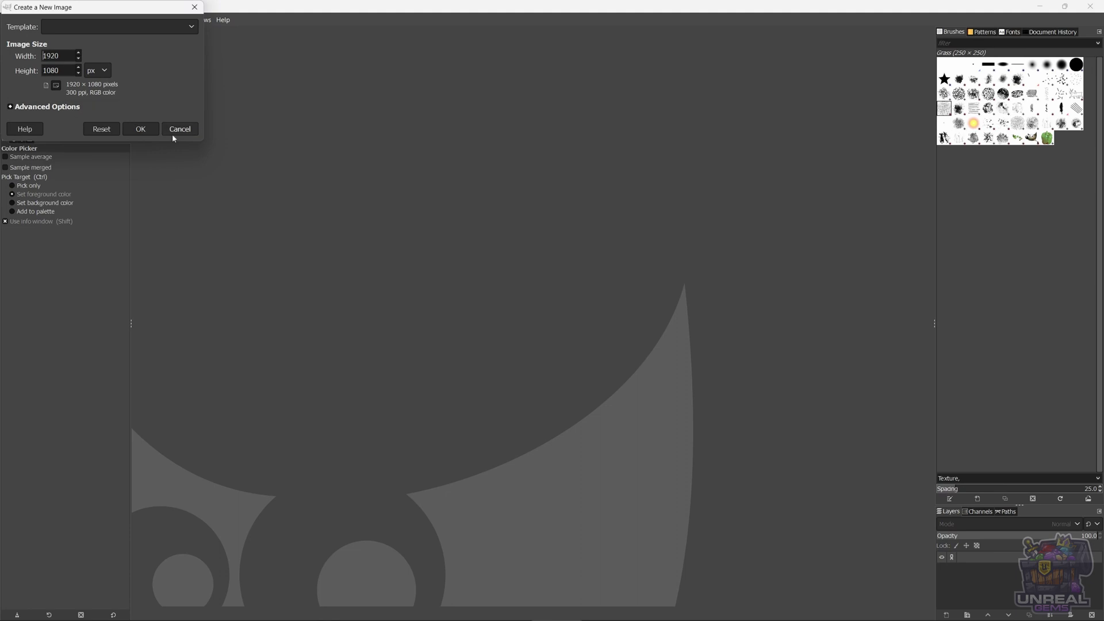
double_click(54, 56)
type("16")
key("Tab")
type("16")
left_click(140, 128)
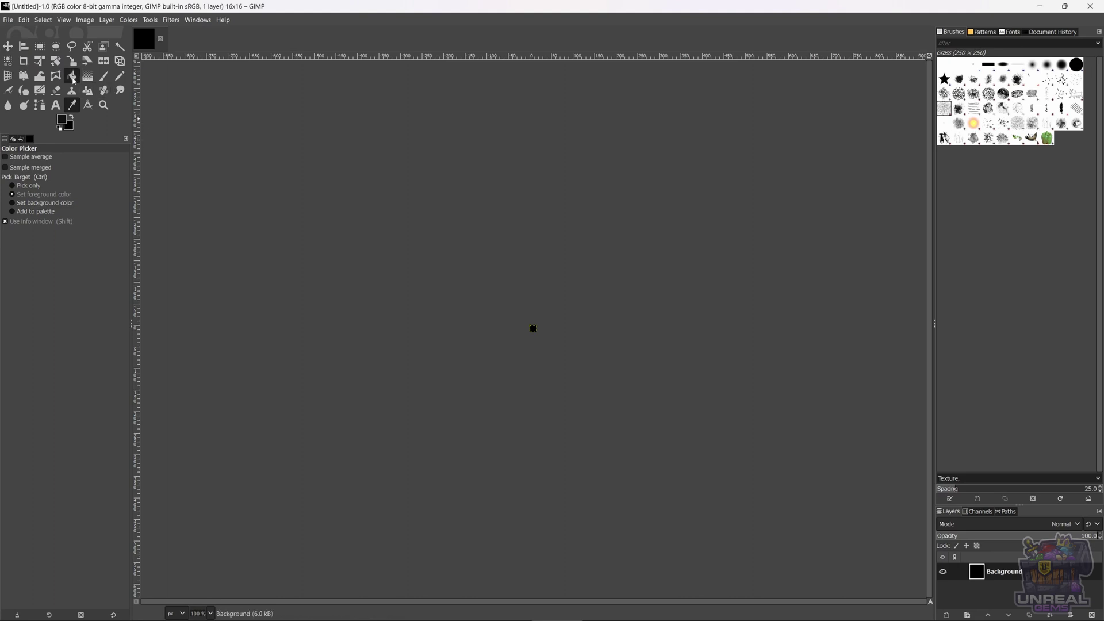
Select Bucket Fill and set the foreground colour to R128 G255 B128 (80ff80)
left_click(71, 77)
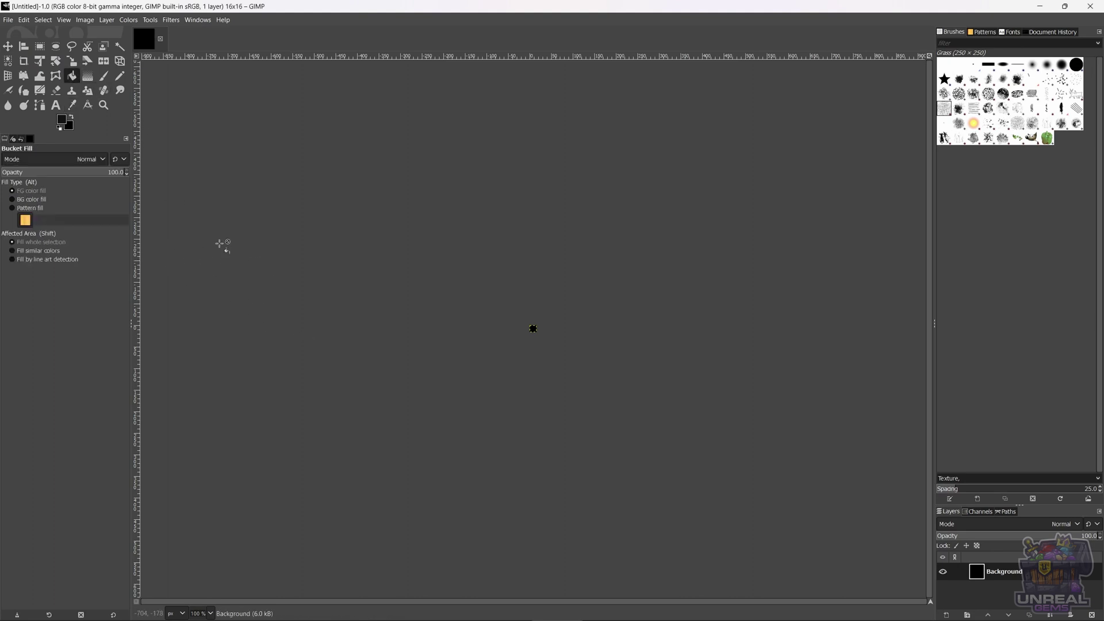
left_click(65, 121)
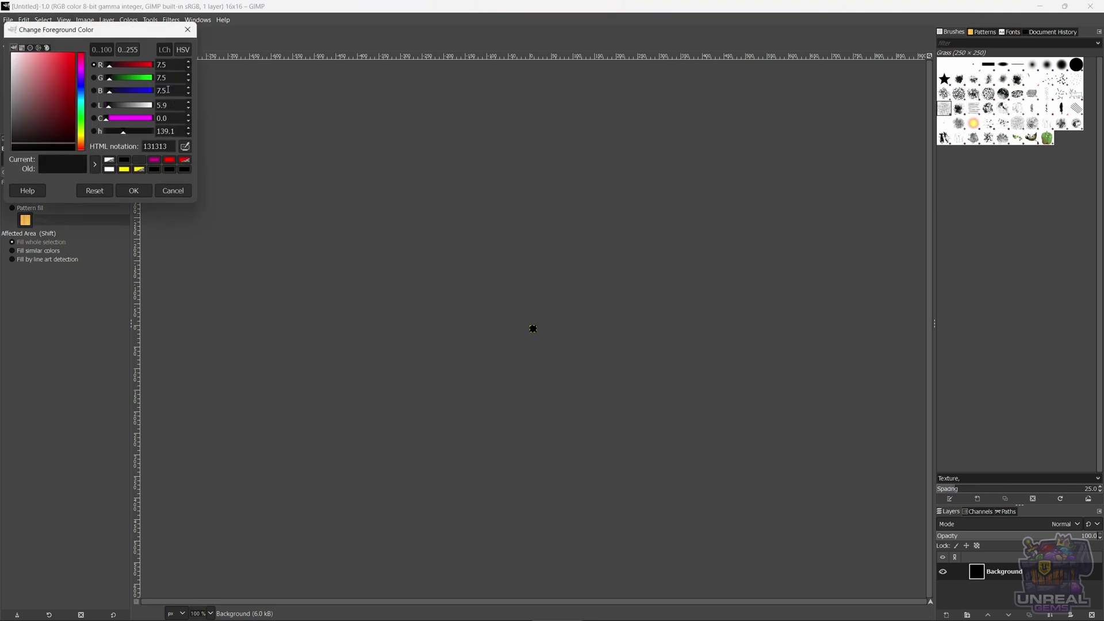
left_click(124, 51)
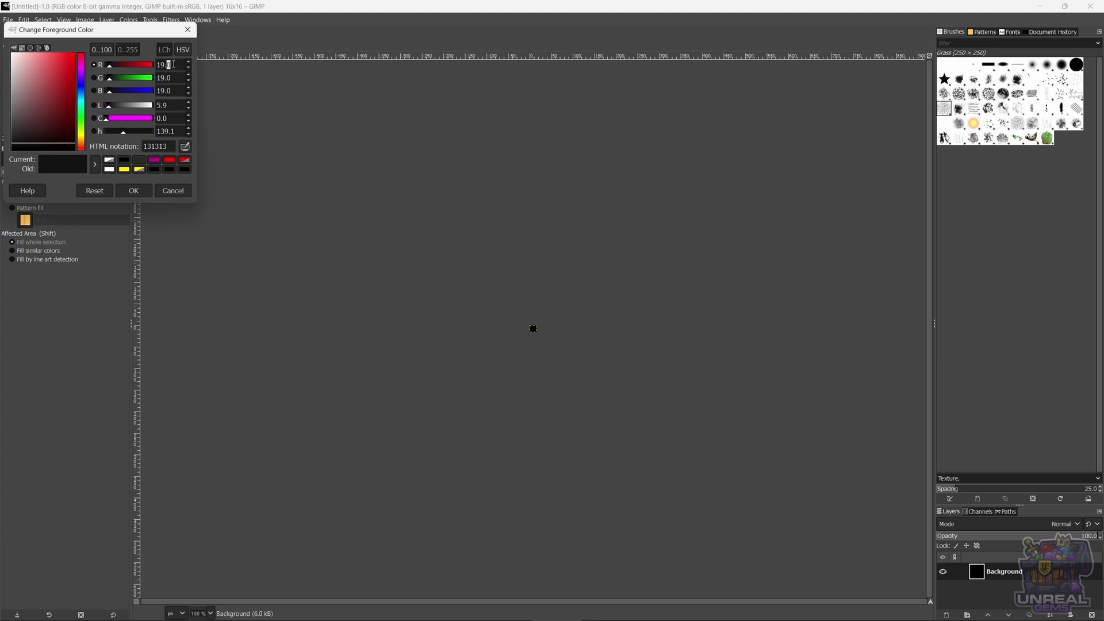
double_click(167, 64)
type("128")
left_click(168, 78)
key("BackSpace")
key("BackSpace")
type("255")
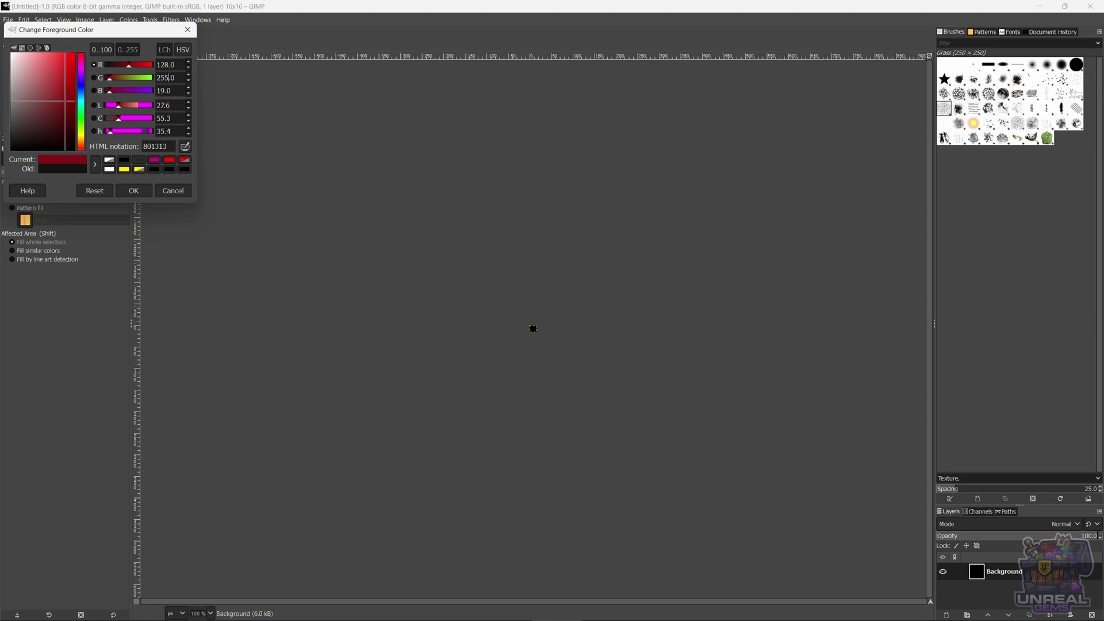
key("Return")
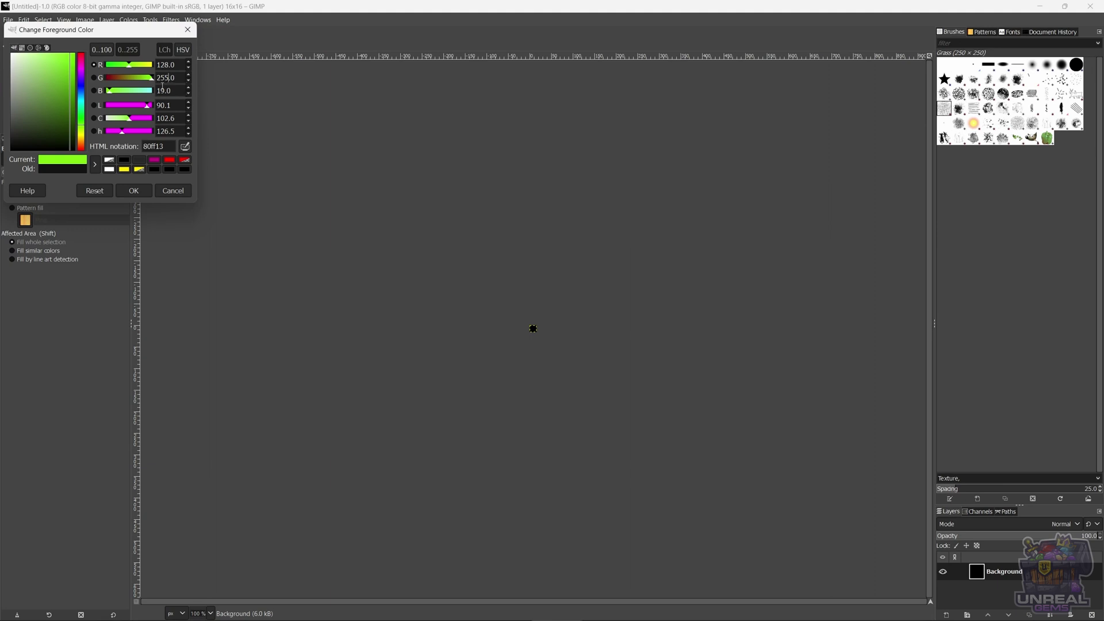
double_click(162, 91)
type("128")
key("Return")
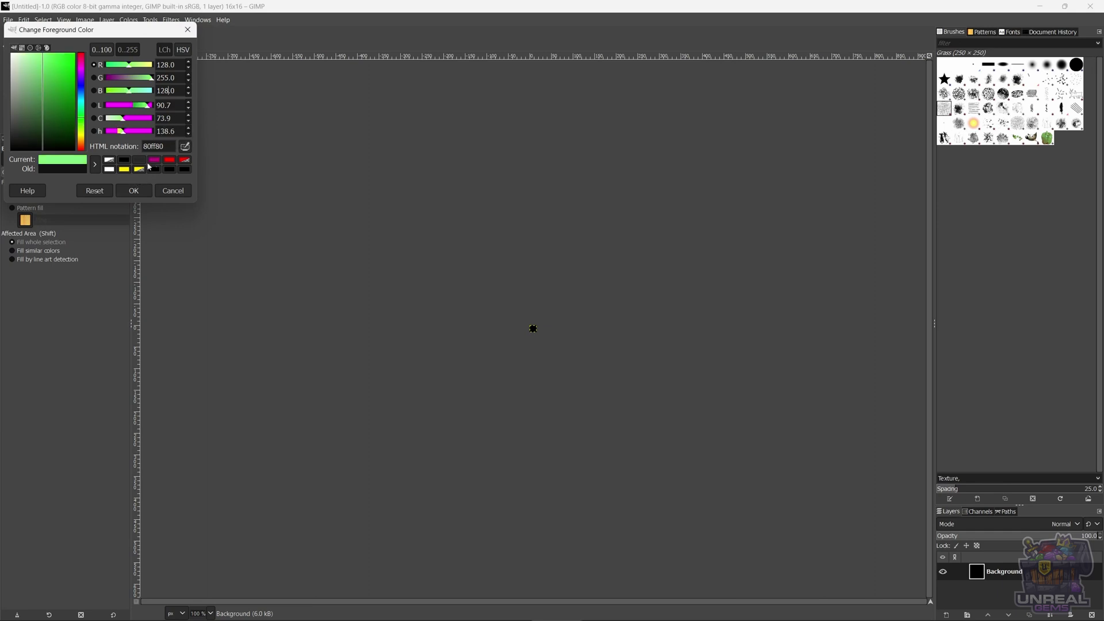
left_click(135, 191)
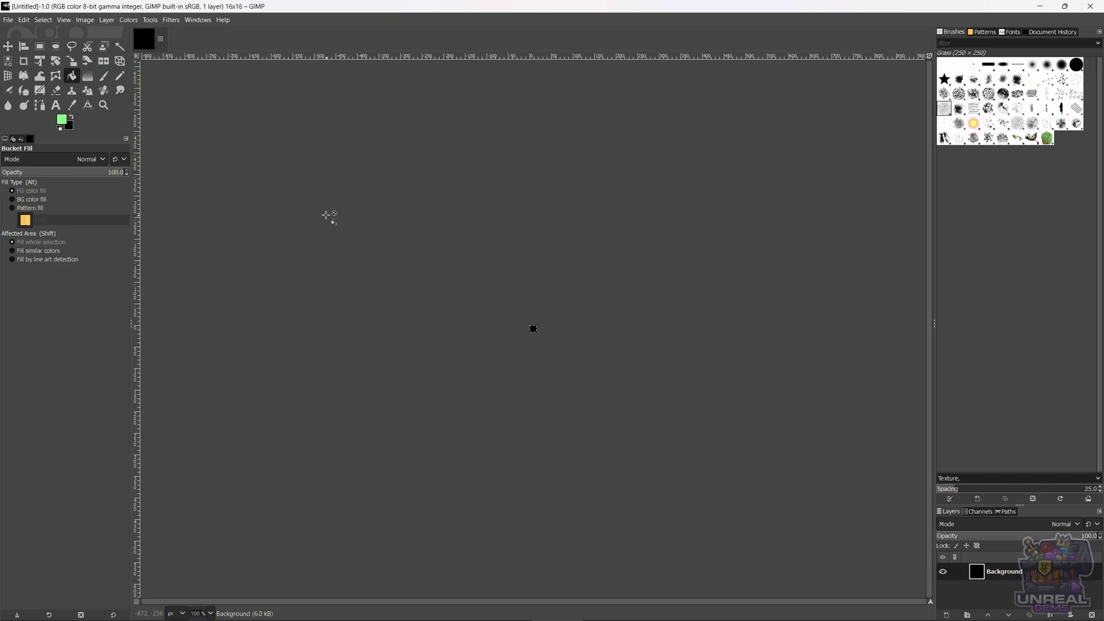
Bucket-fill the 16×16 canvas with the light green
left_click(533, 328)
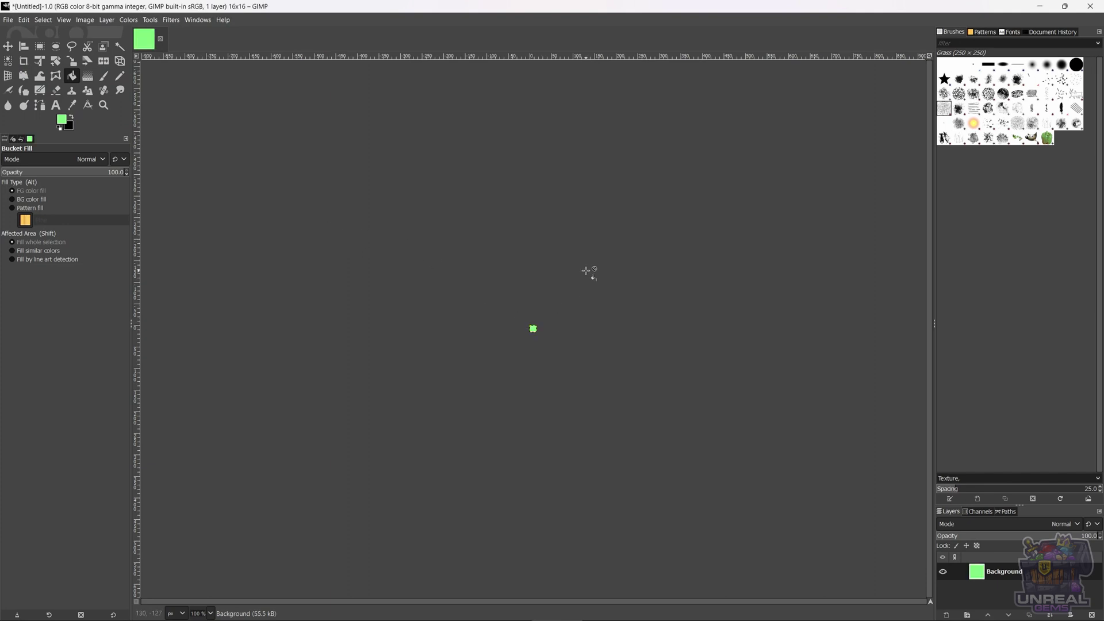
scroll(577, 293, "up", 4, "ctrl")
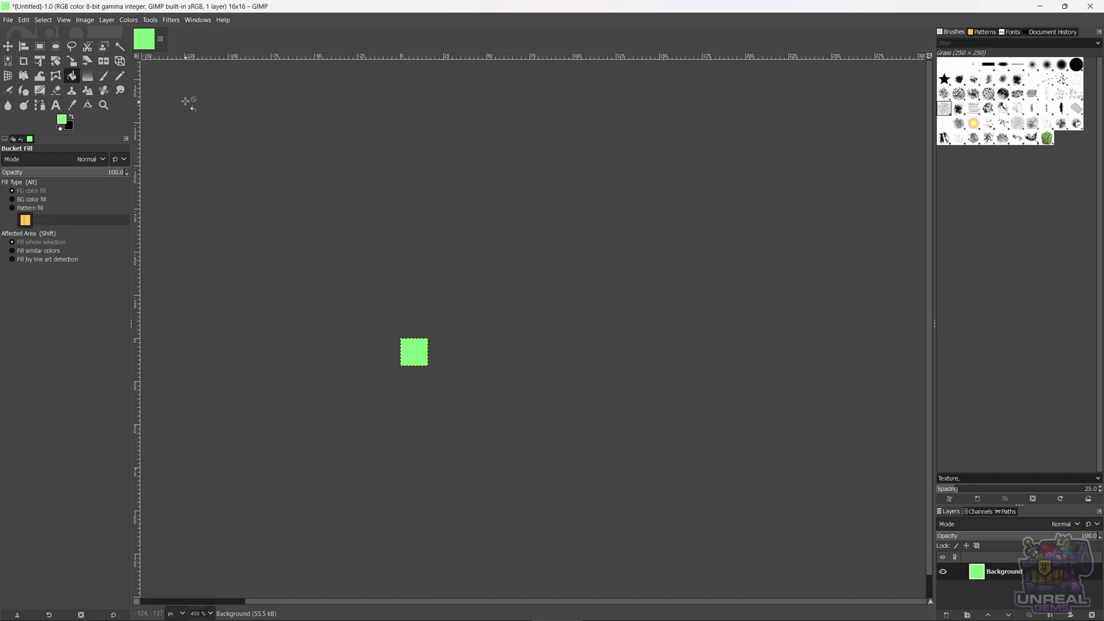
left_click(8, 19)
mouse_move(23, 19)
key("Escape")
Export the image as subs_brush.png into the Downloads folder
left_click(7, 21)
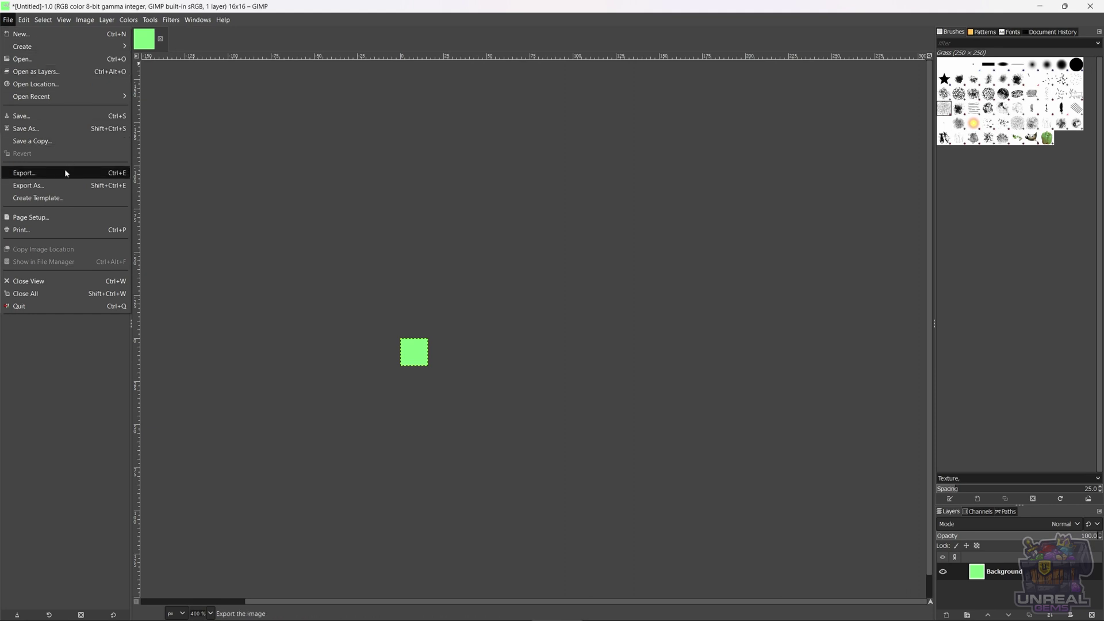
left_click(63, 184)
type("subs")
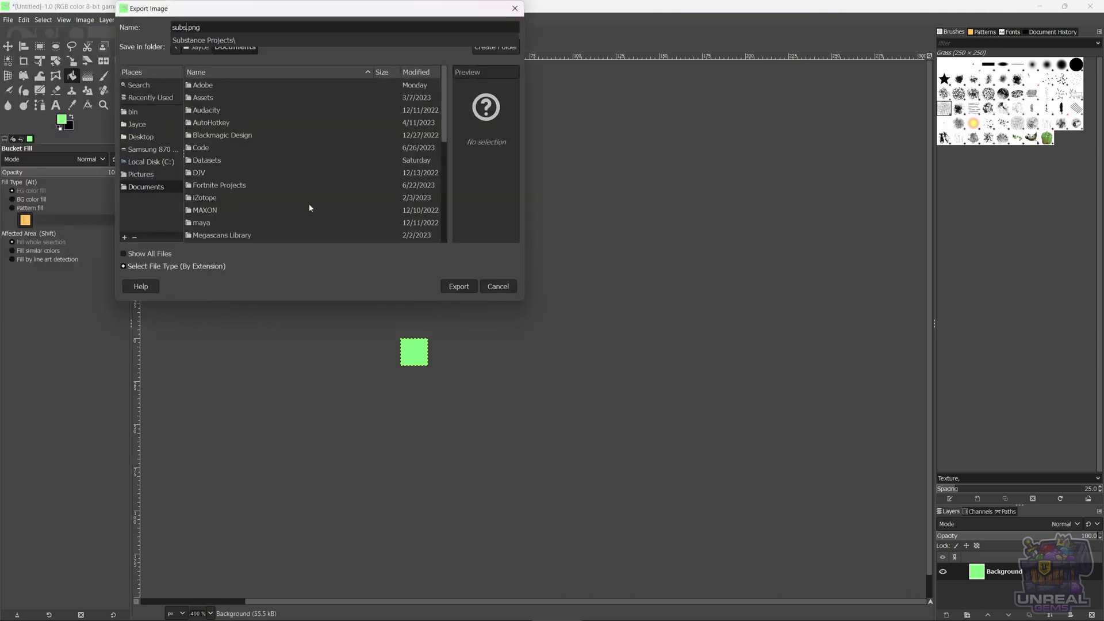
type("_brush")
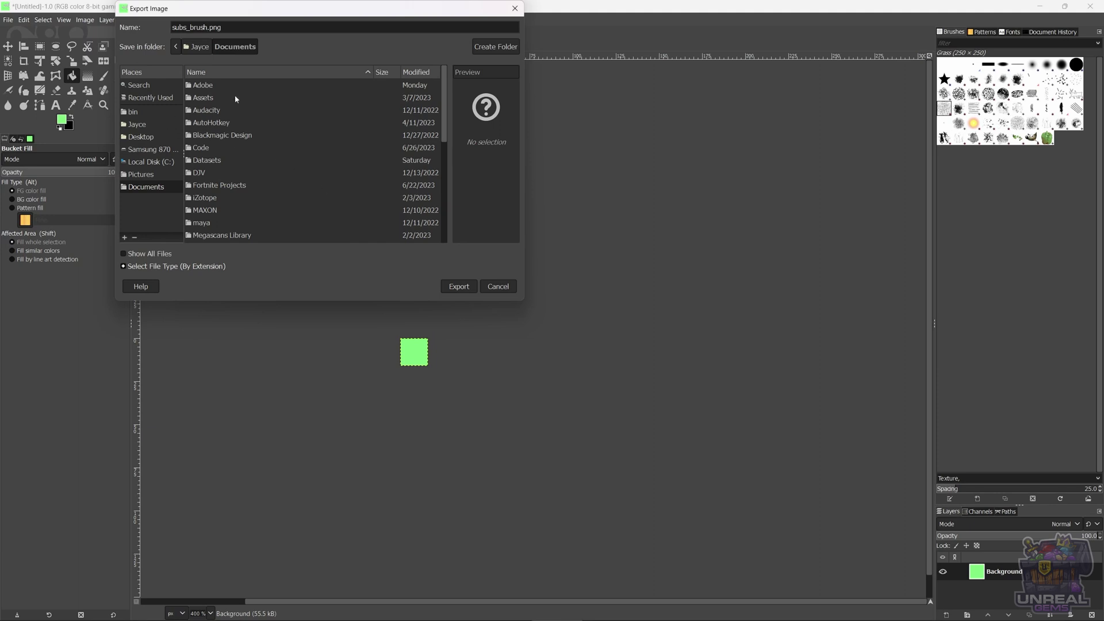
left_click(201, 49)
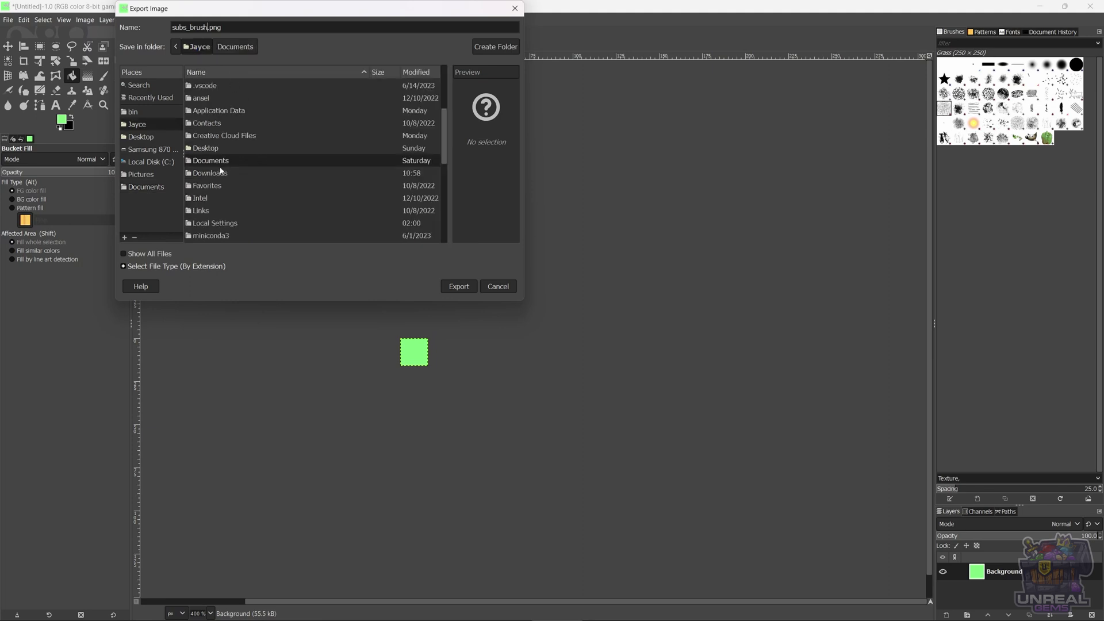
double_click(221, 172)
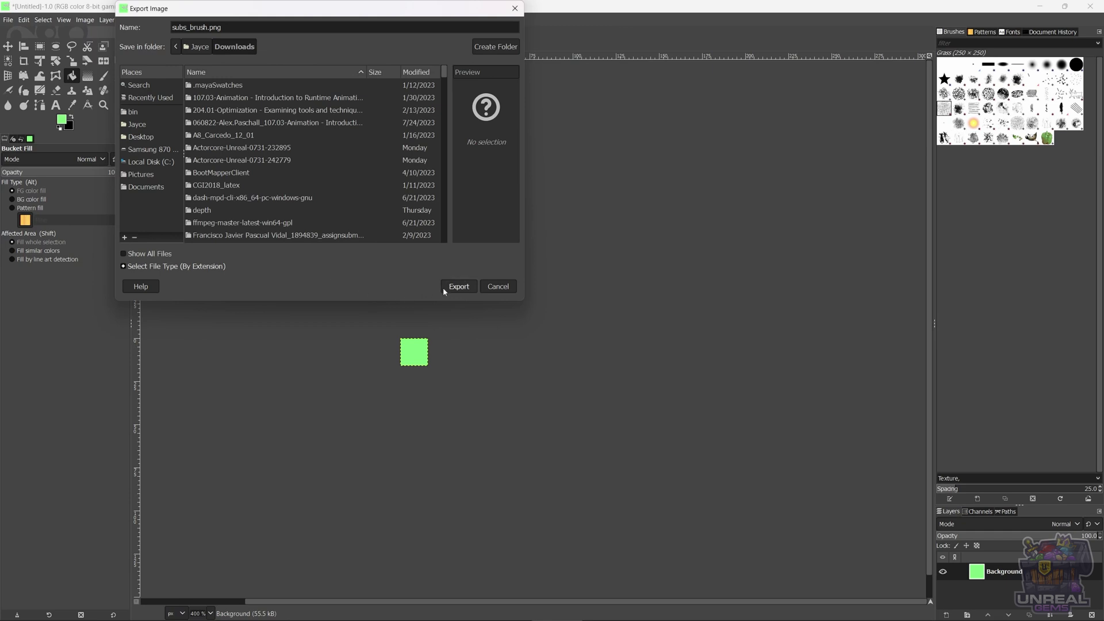
left_click(460, 286)
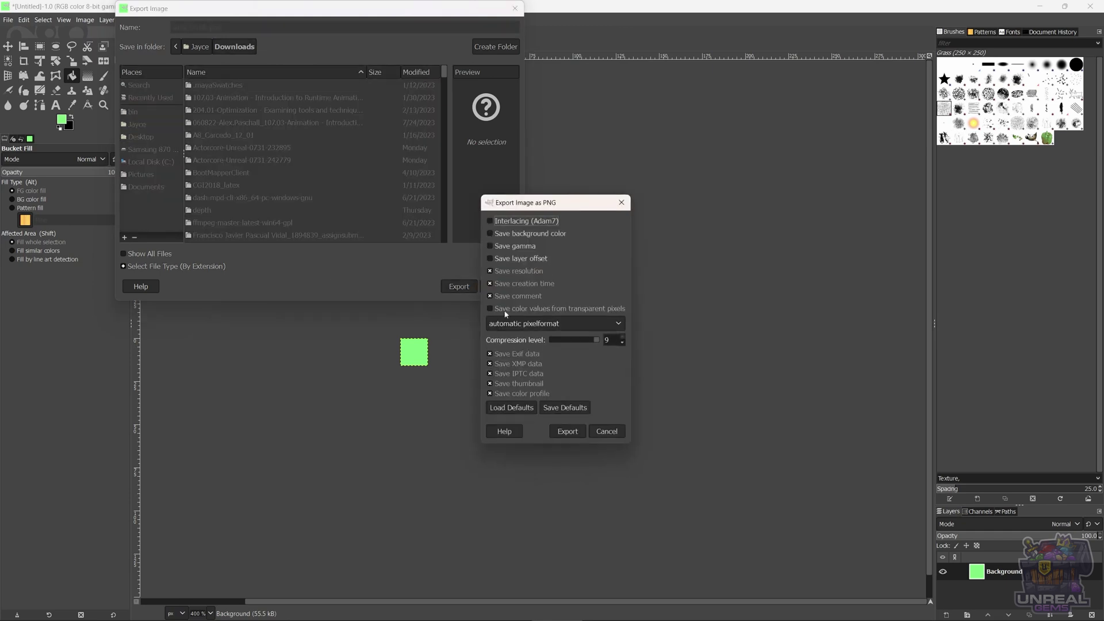
left_click(565, 424)
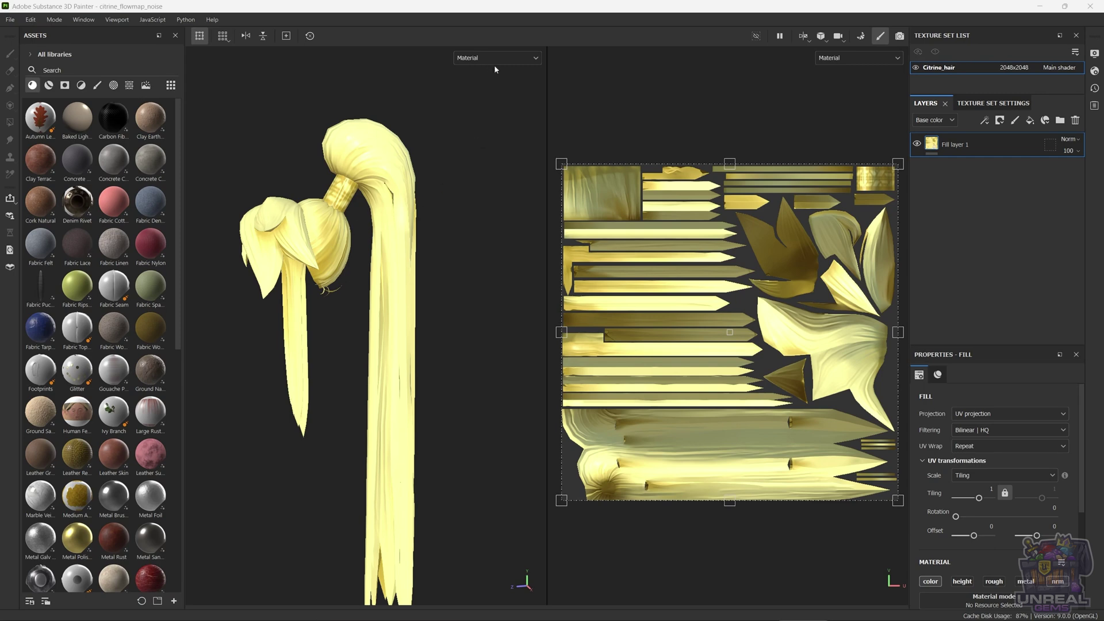
Switch the viewport display channel to Normal+Height+Mesh
left_click(477, 58)
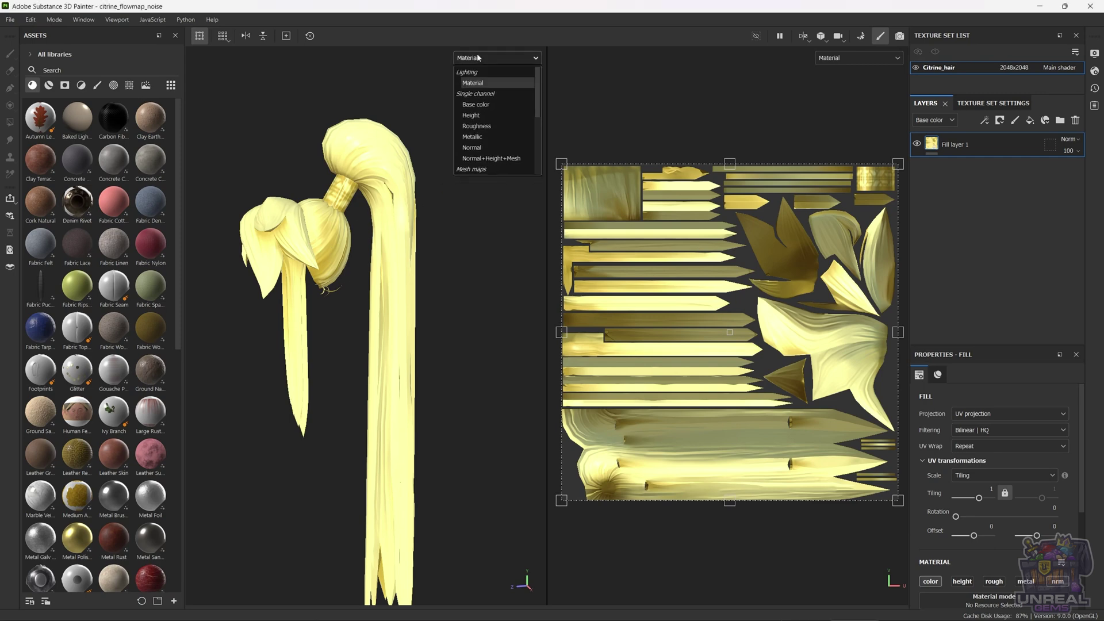
left_click(484, 163)
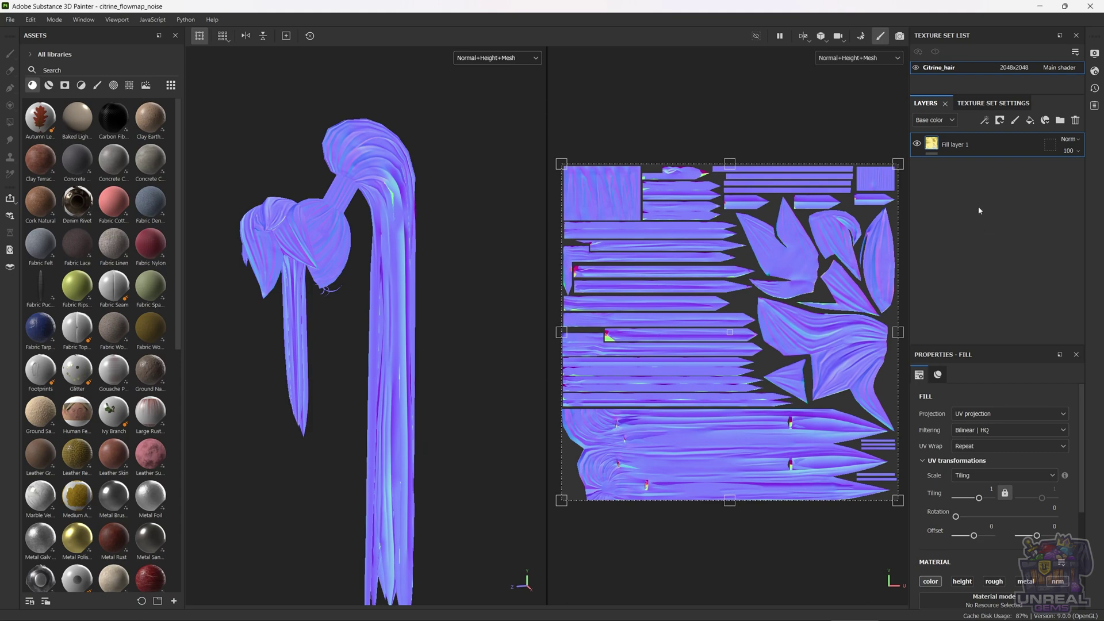
Review Citrine_hair's texture set channels: Base color, Height, Roughness, Metallic and Normal
left_click(983, 104)
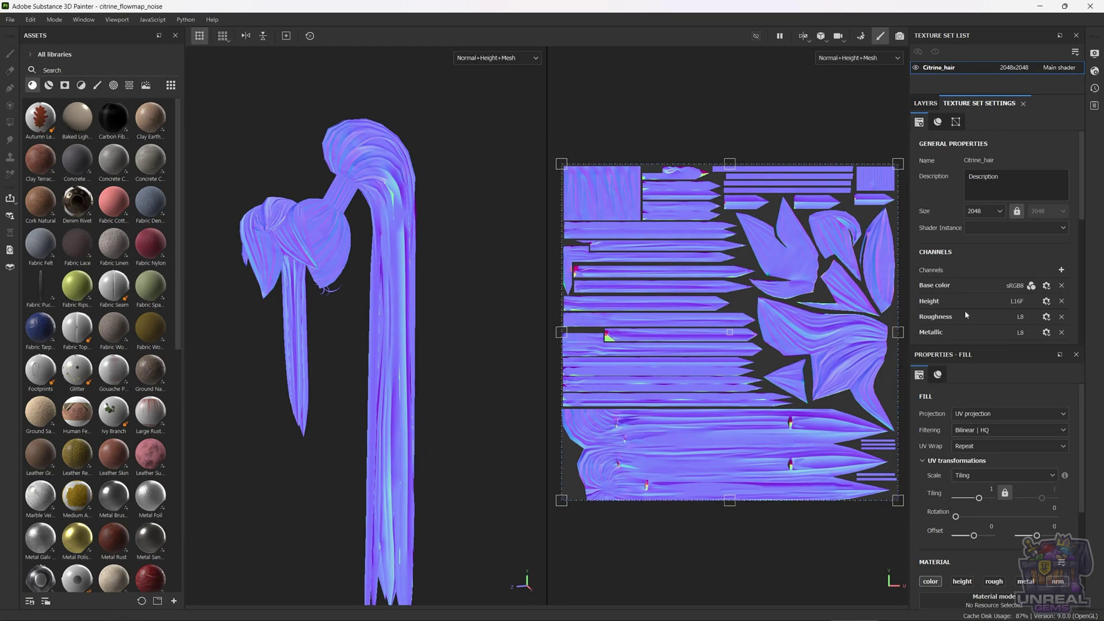
scroll(964, 275, "down", 2)
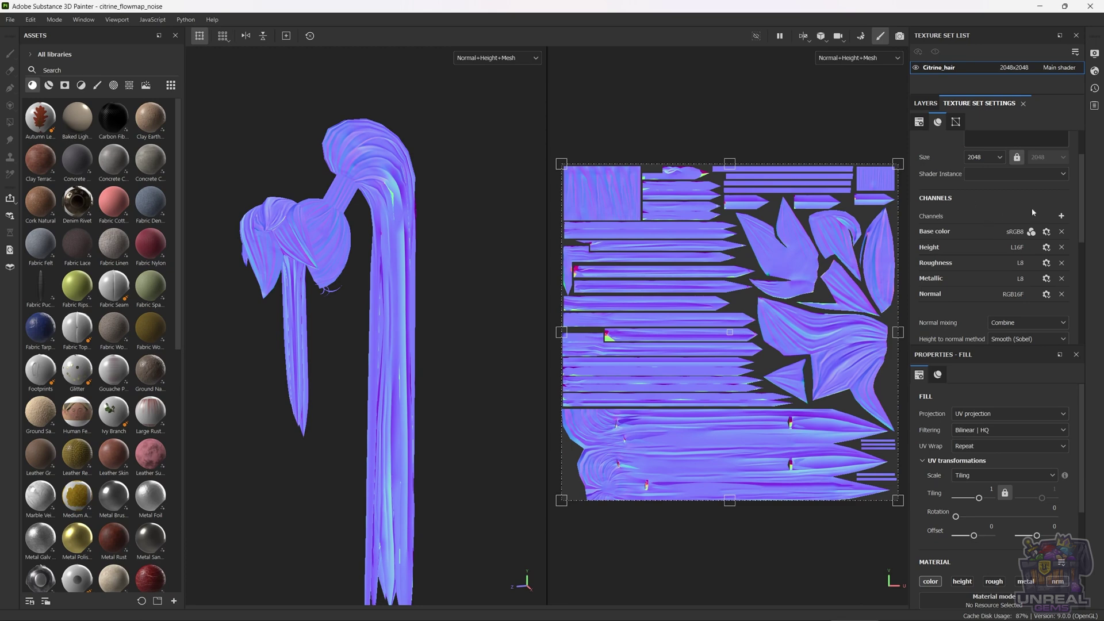
left_click(1061, 217)
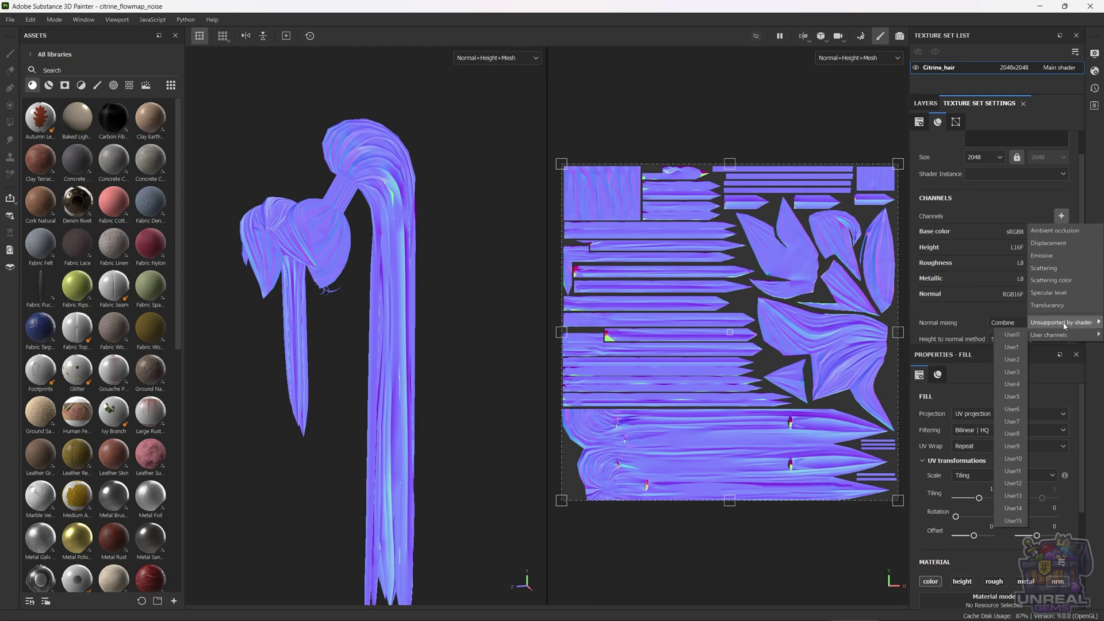
left_click(994, 299)
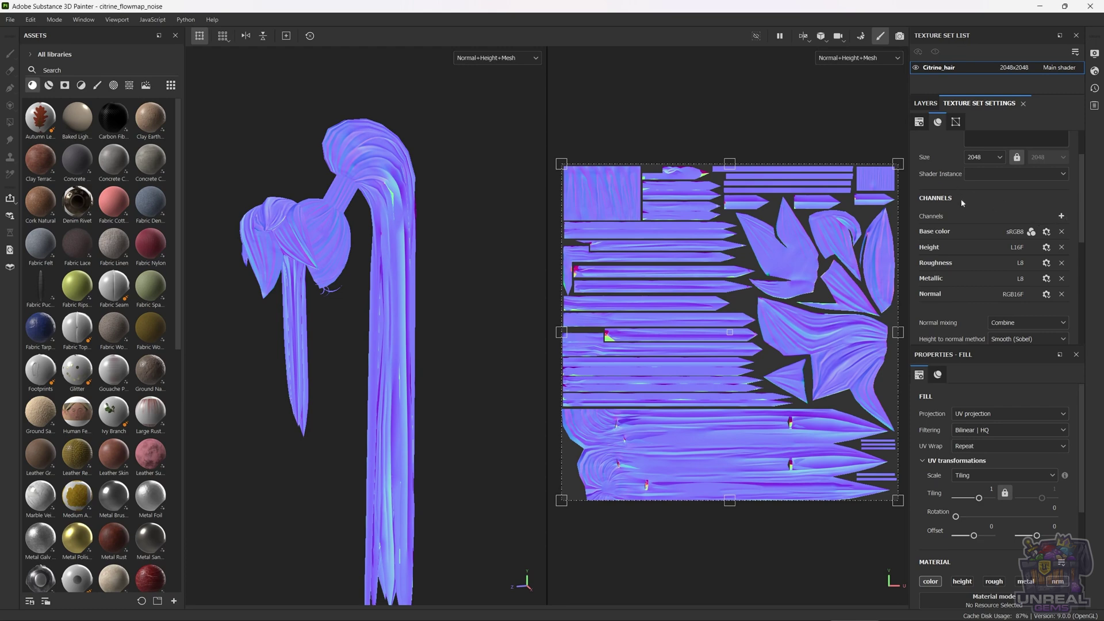
Add Fill layer 2, switch the viewport to Normal, and hide Fill layer 1
left_click(925, 103)
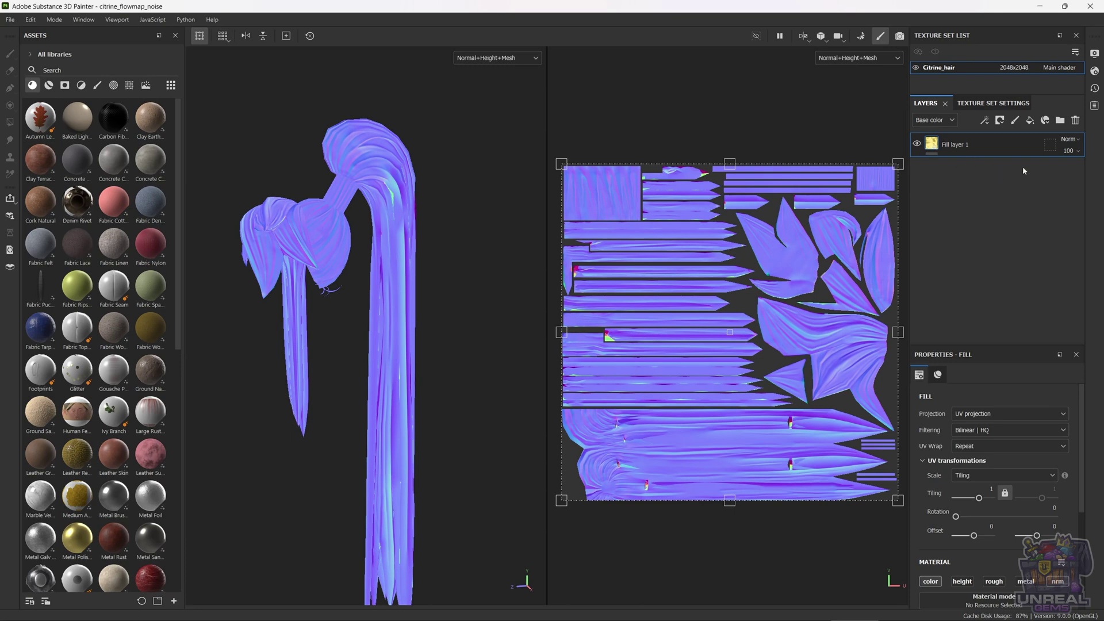
left_click(1030, 121)
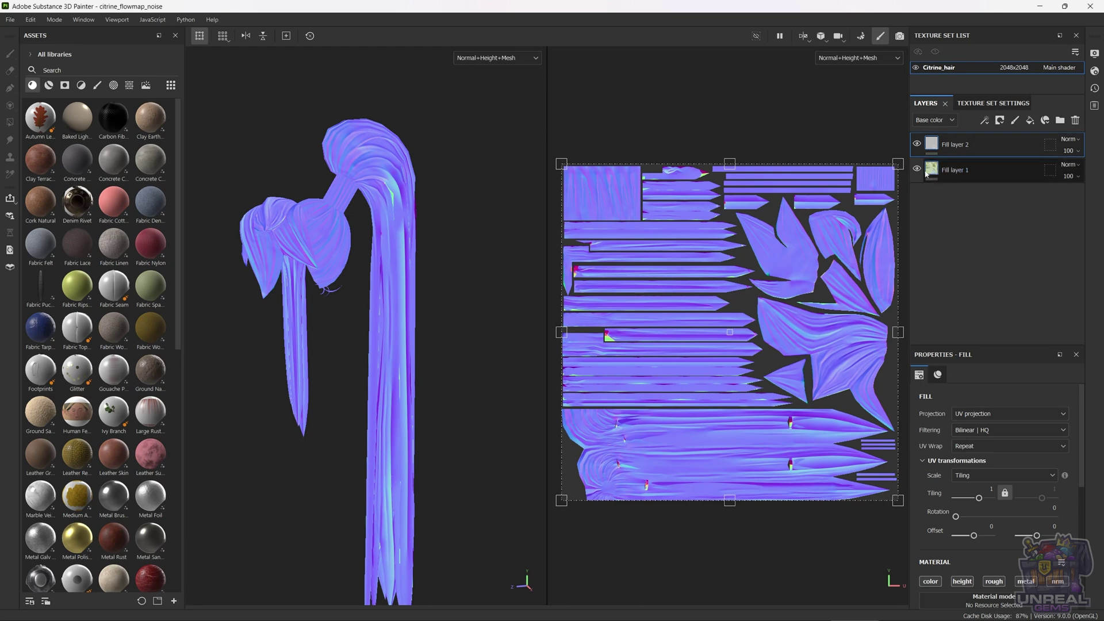
left_click(533, 58)
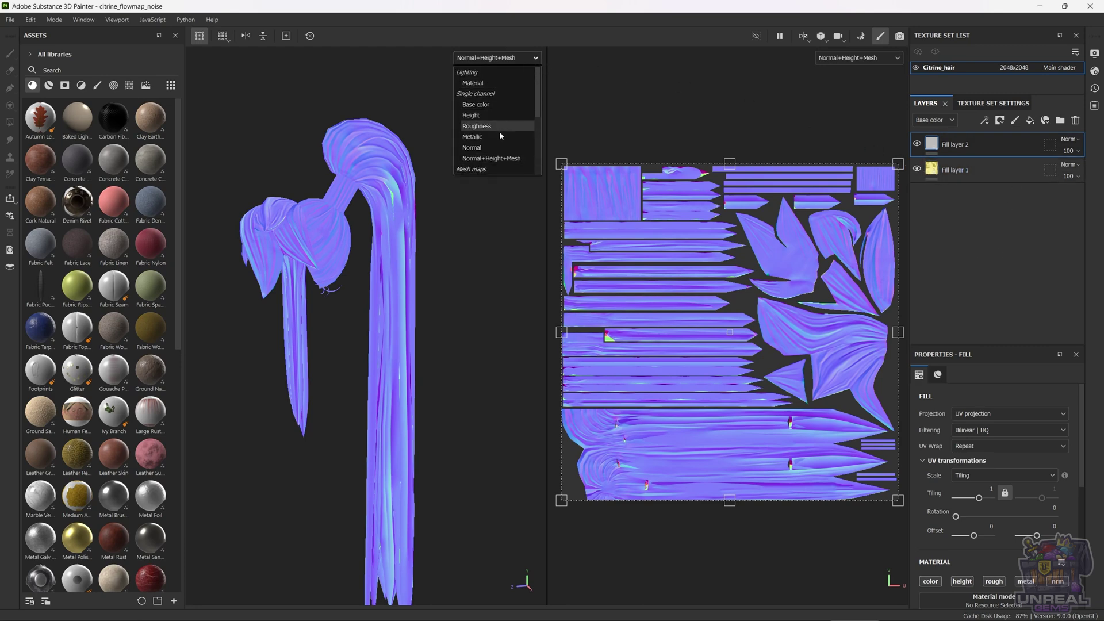
left_click(475, 148)
left_click(970, 173)
left_click(918, 170)
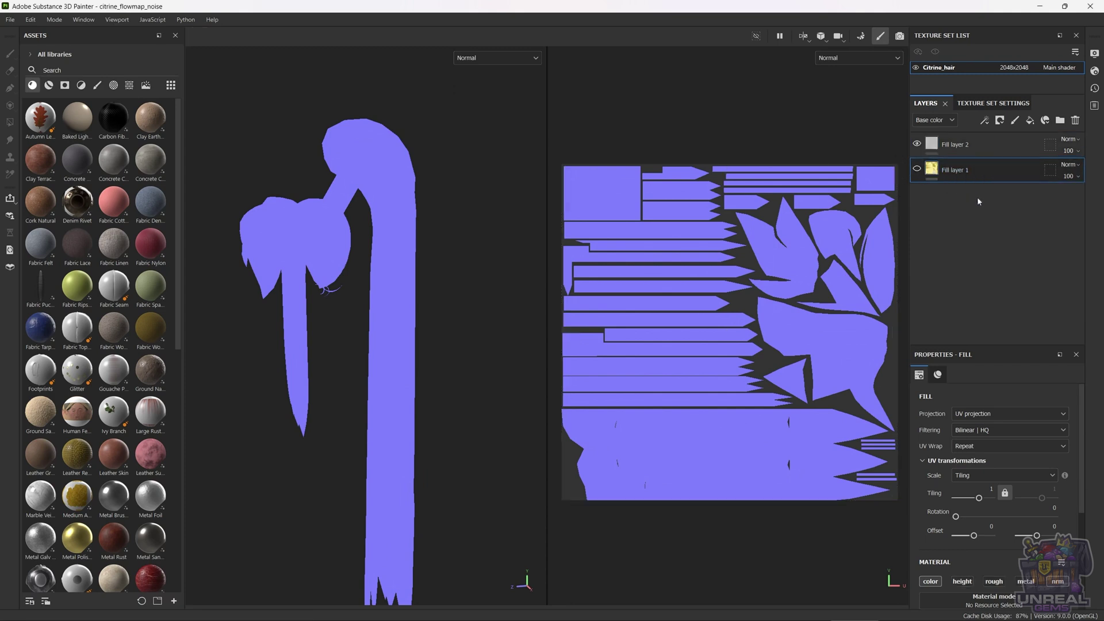
left_click(953, 148)
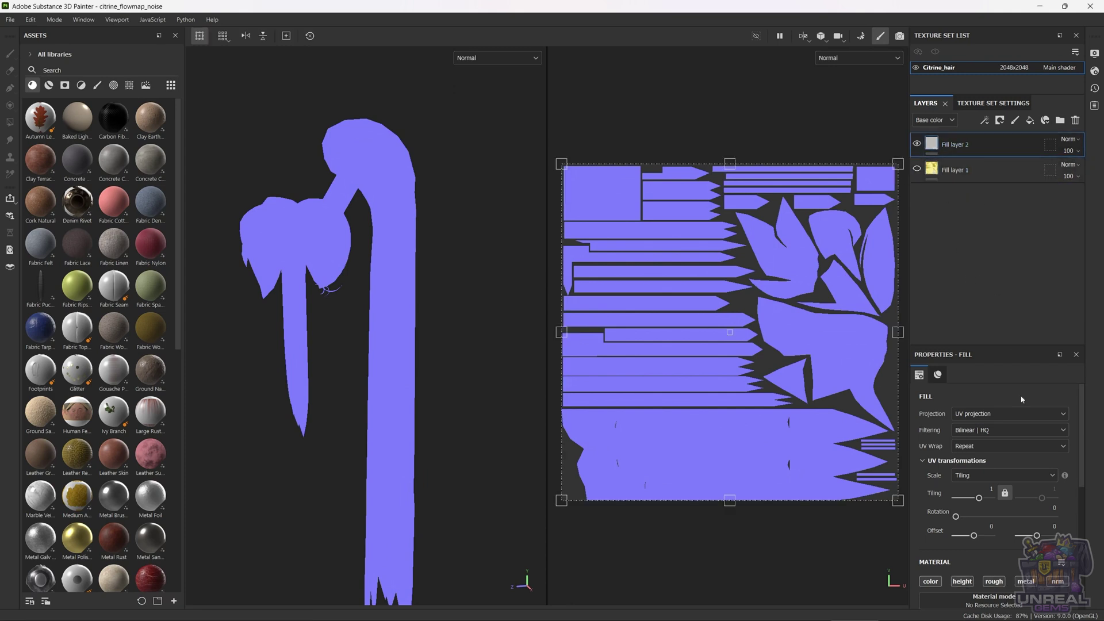
scroll(956, 464, "down", 5)
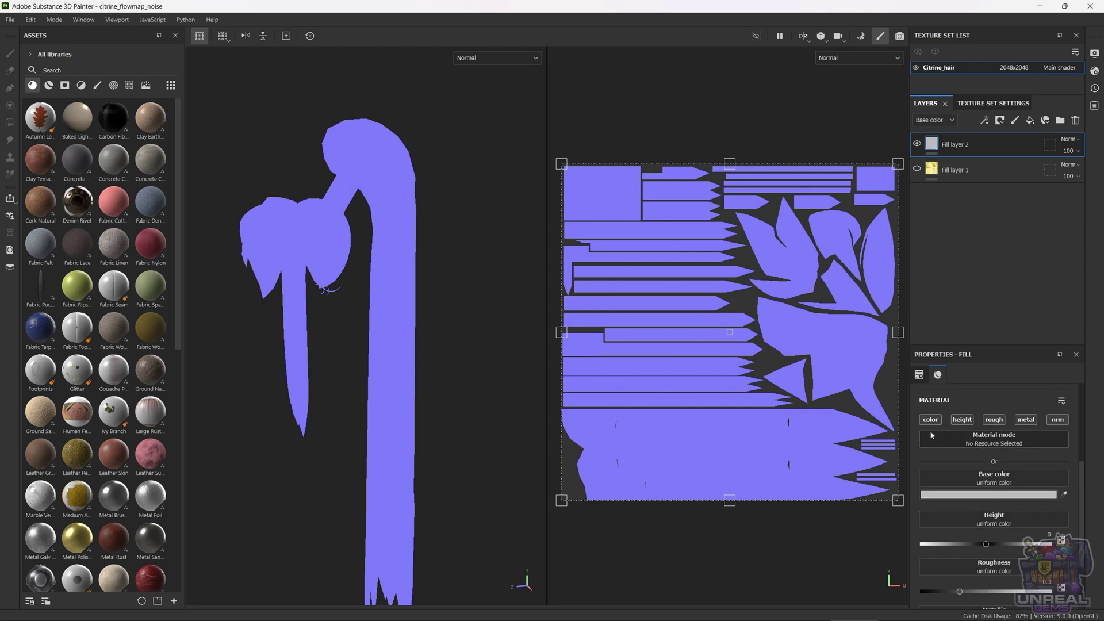
left_click(930, 421)
left_click(963, 421)
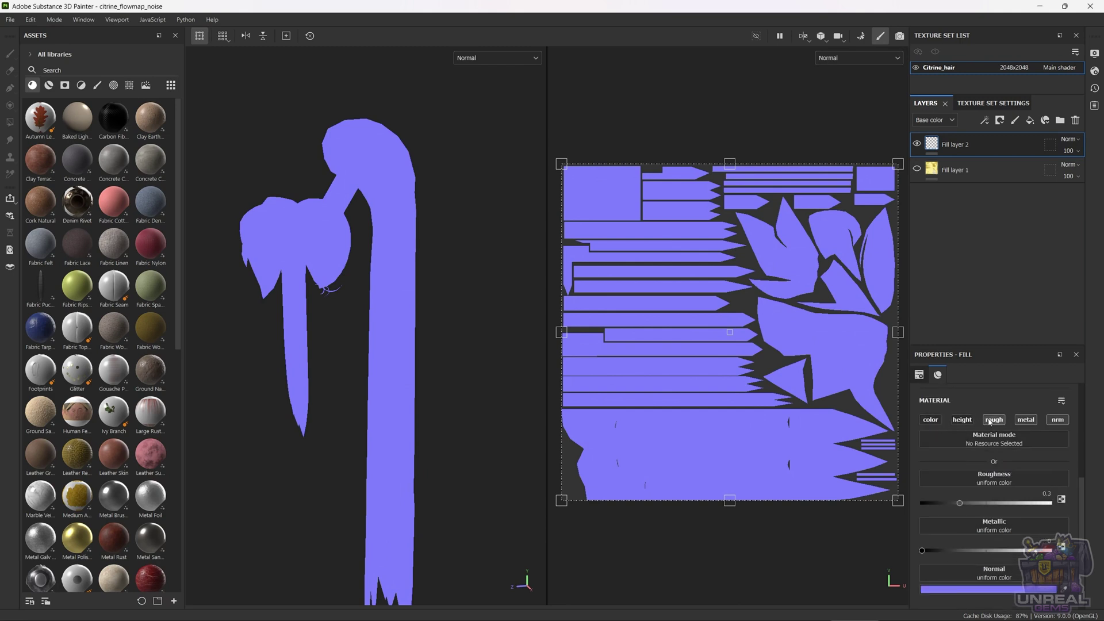
left_click(994, 421)
left_click(1026, 421)
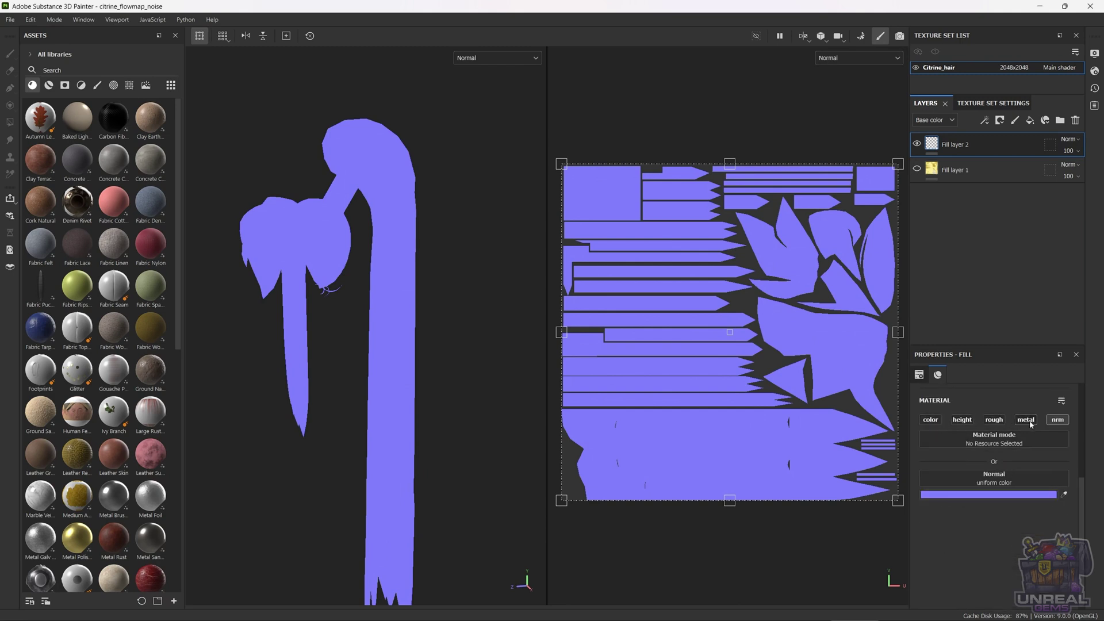
left_click(954, 496)
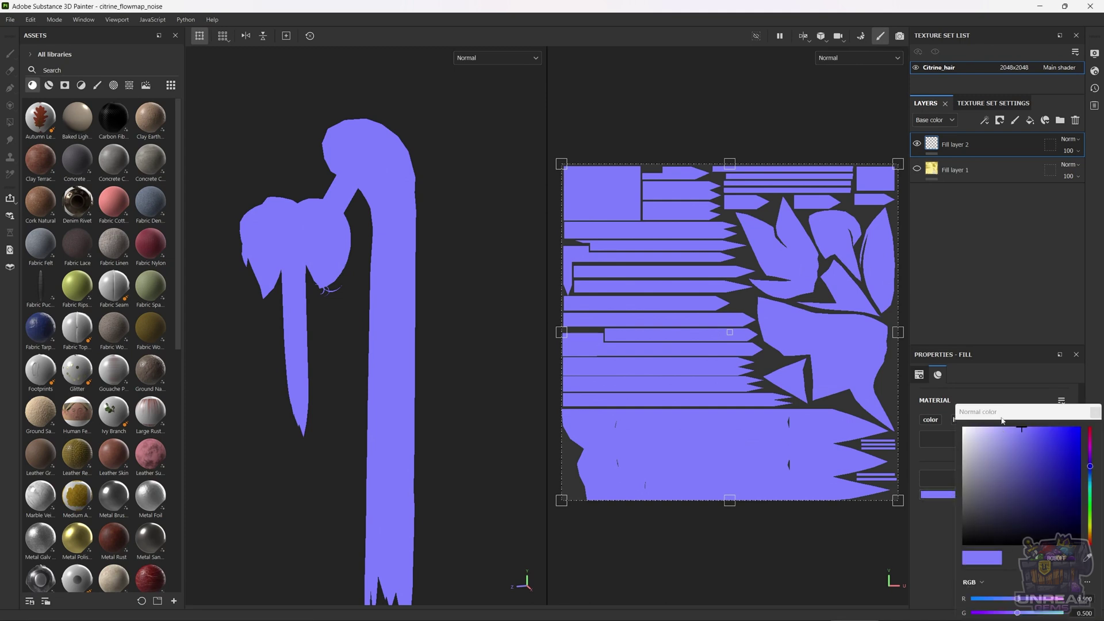
left_click_drag(1002, 421, 735, 336)
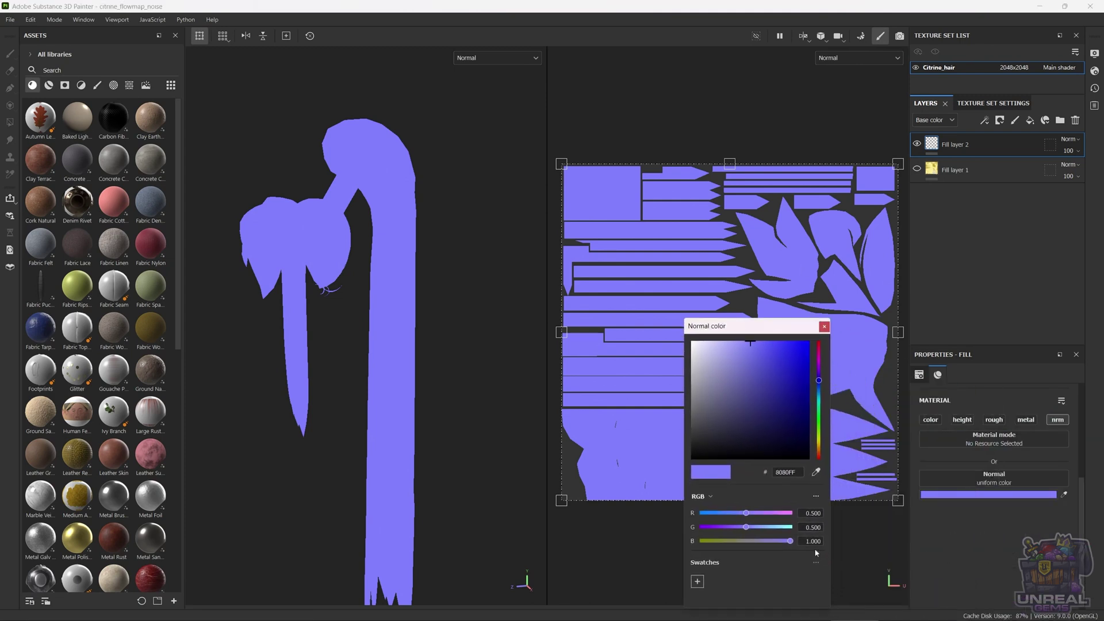
left_click(824, 327)
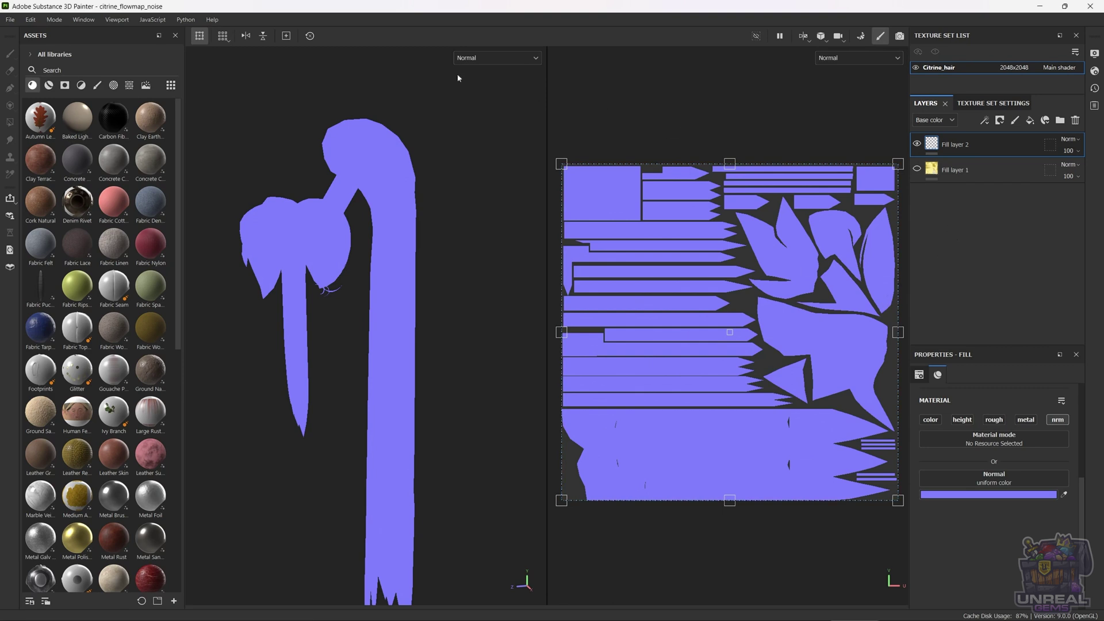
Show Normal+Height+Mesh and add paint Layer 1 above Fill layer 2
left_click(469, 59)
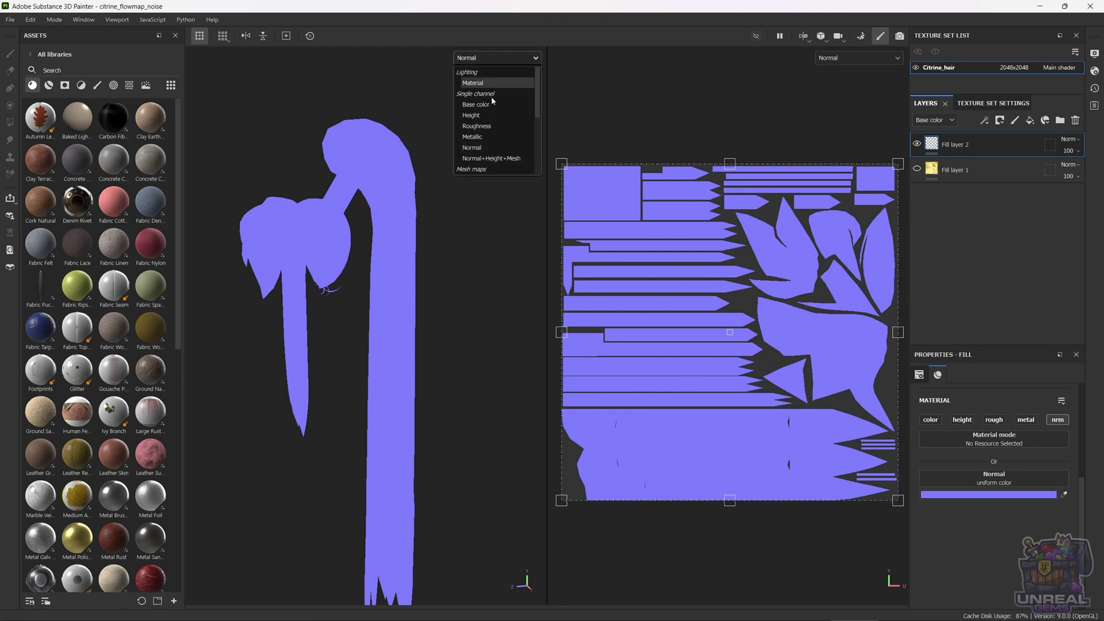
left_click(492, 158)
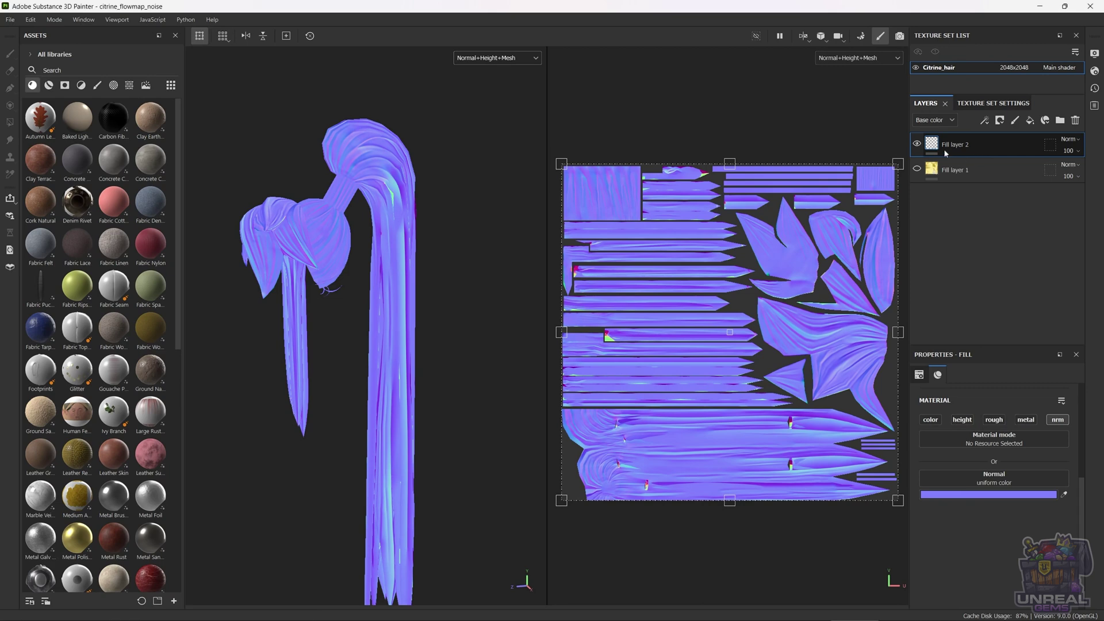
double_click(963, 146)
left_click(1015, 119)
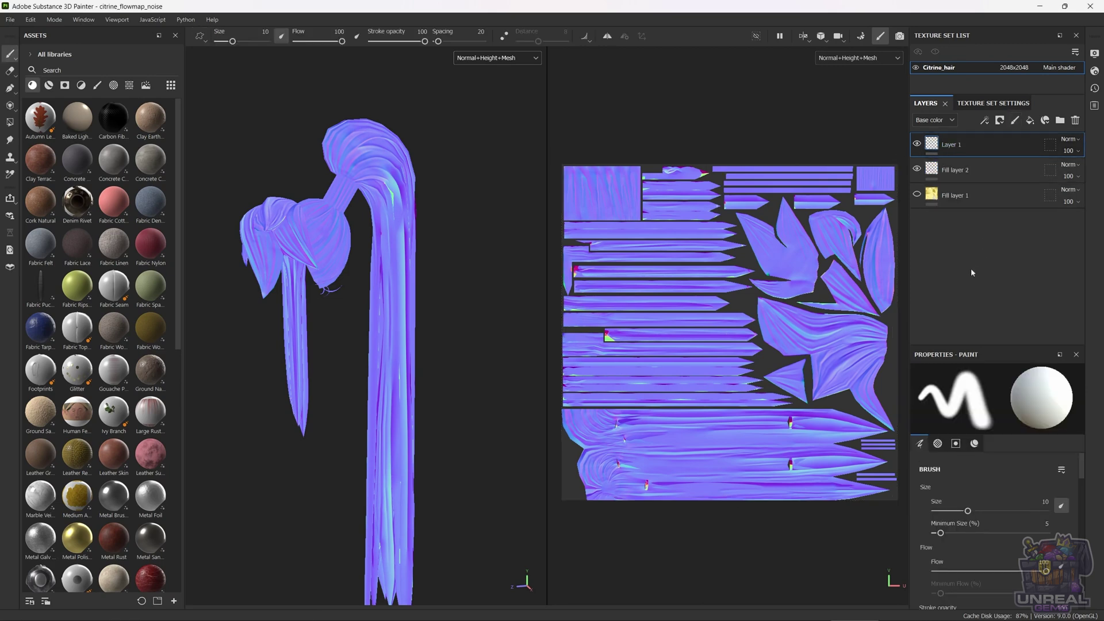
double_click(946, 146)
Turn Follow Path on in the brush's paint properties
scroll(990, 504, "down", 5)
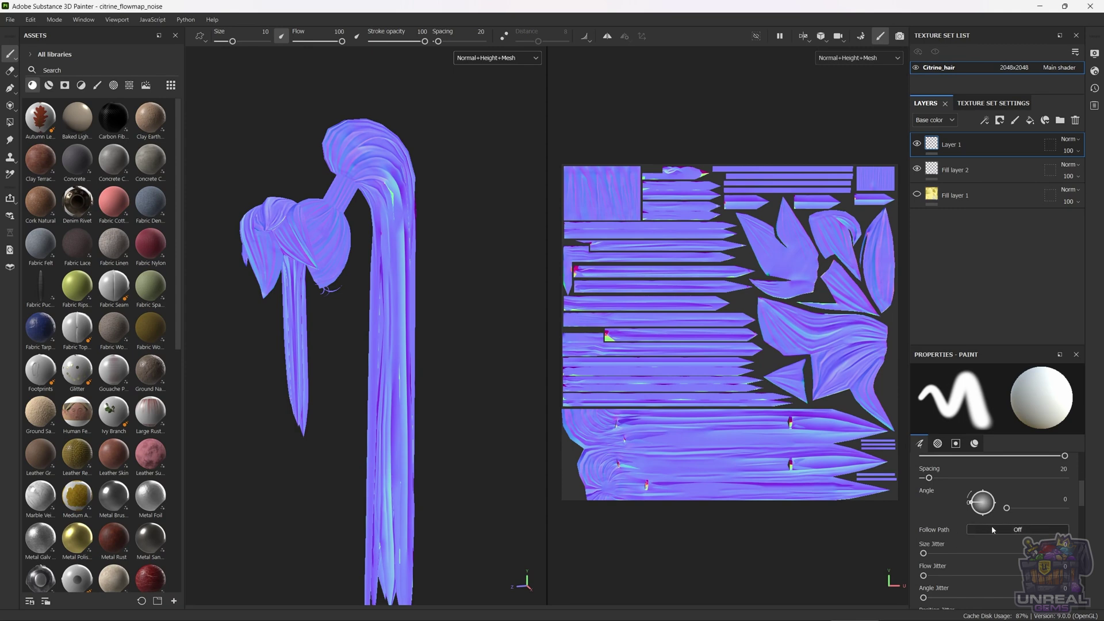
left_click(991, 530)
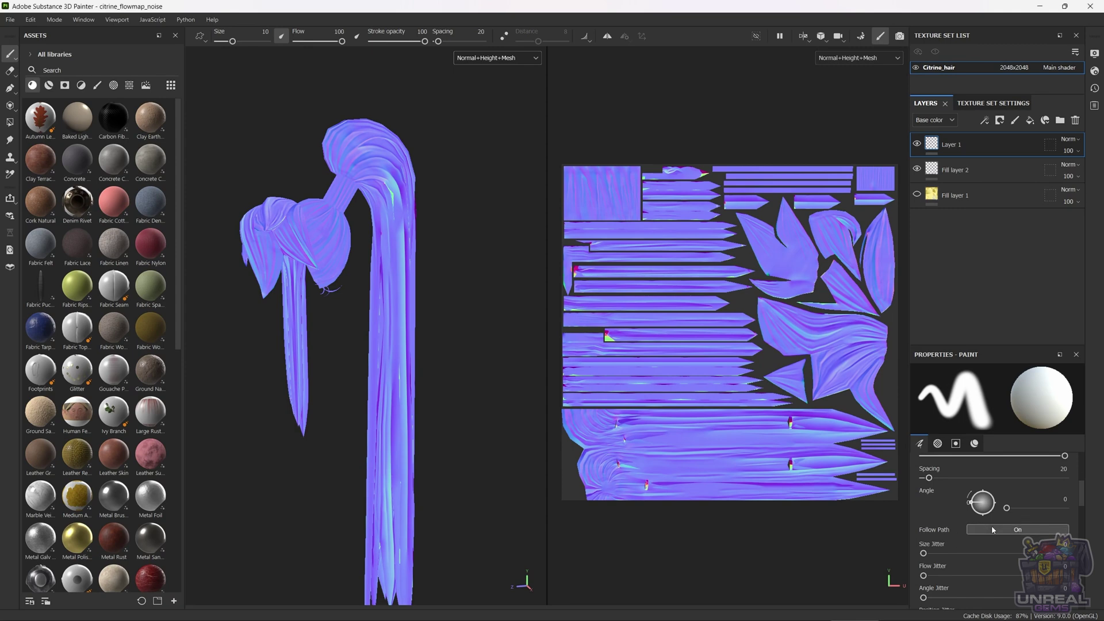
scroll(992, 530, "down", 2)
Disable the height, roughness and metallic channels so the brush paints only Normal
scroll(977, 527, "down", 2)
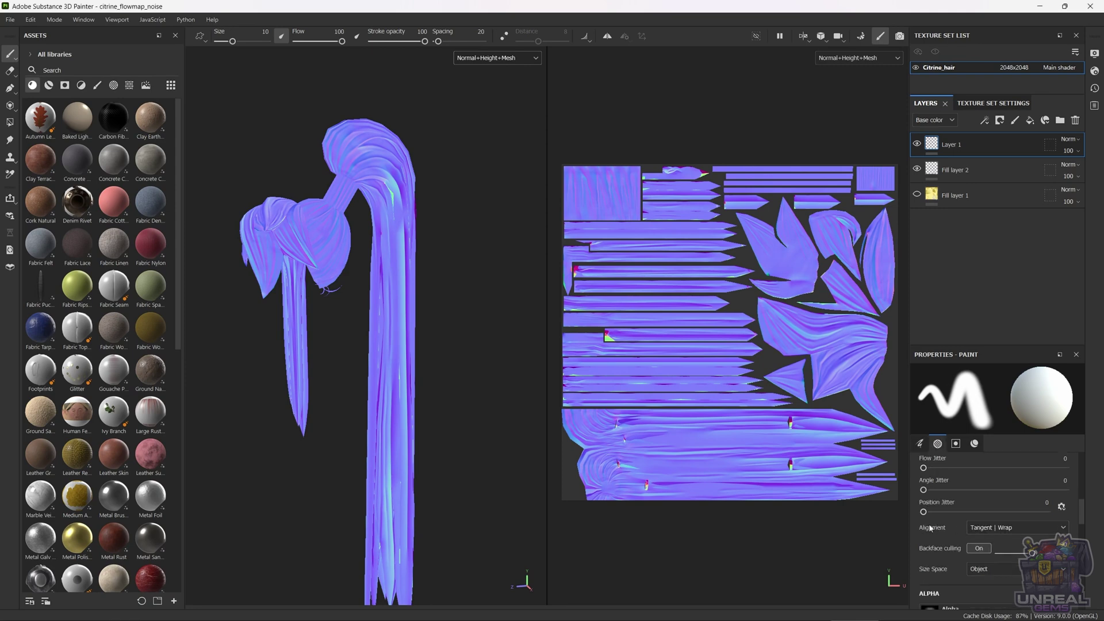
scroll(939, 521, "down", 1)
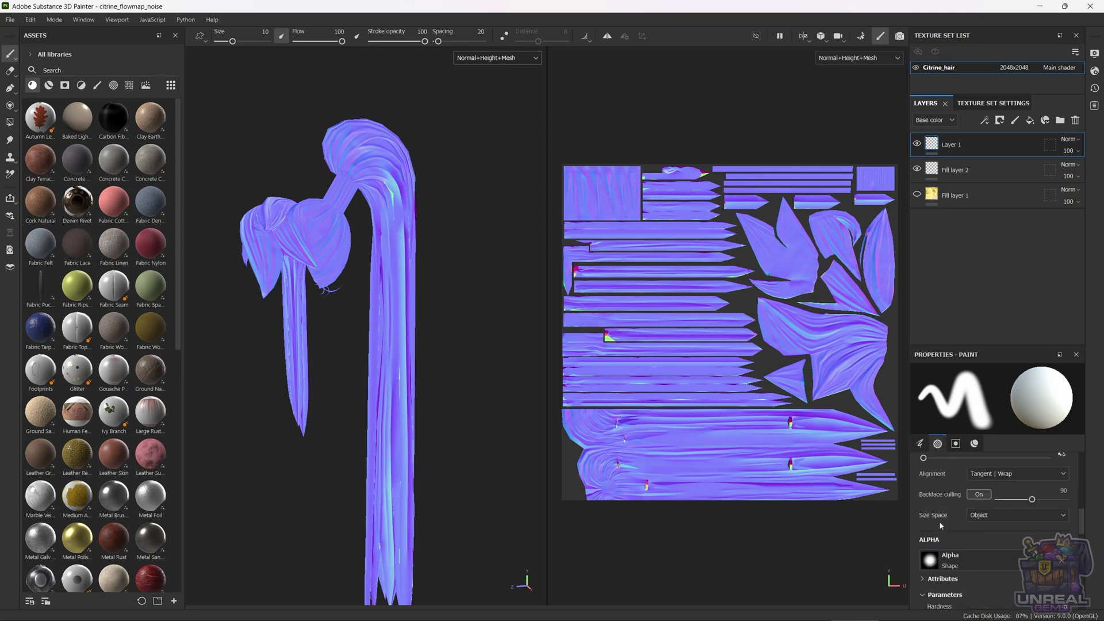
scroll(939, 523, "down", 1)
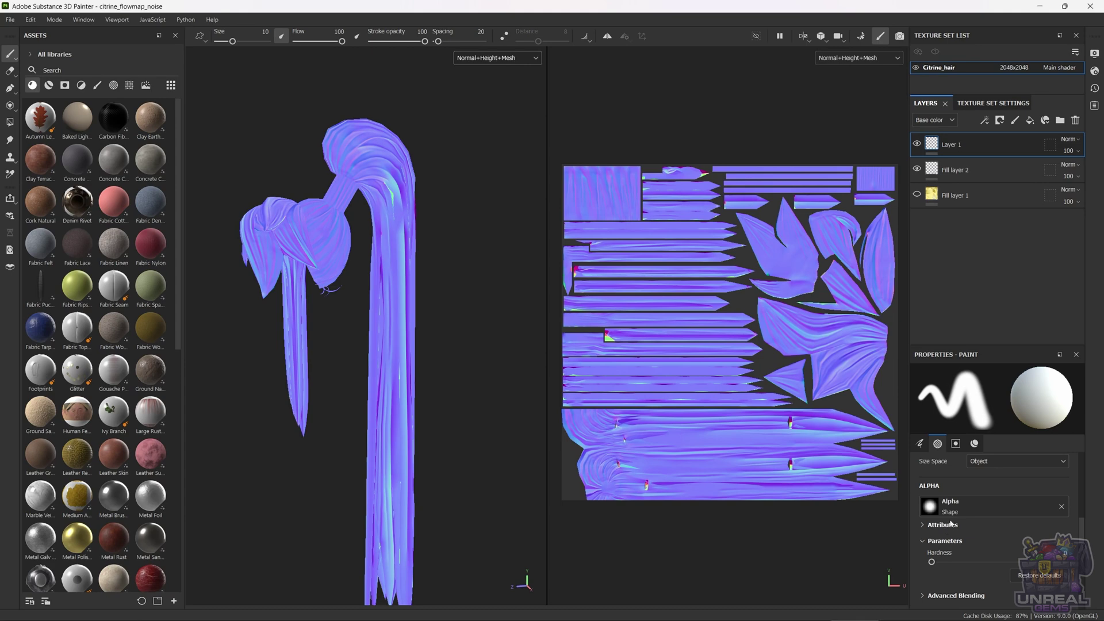
scroll(968, 529, "down", 1)
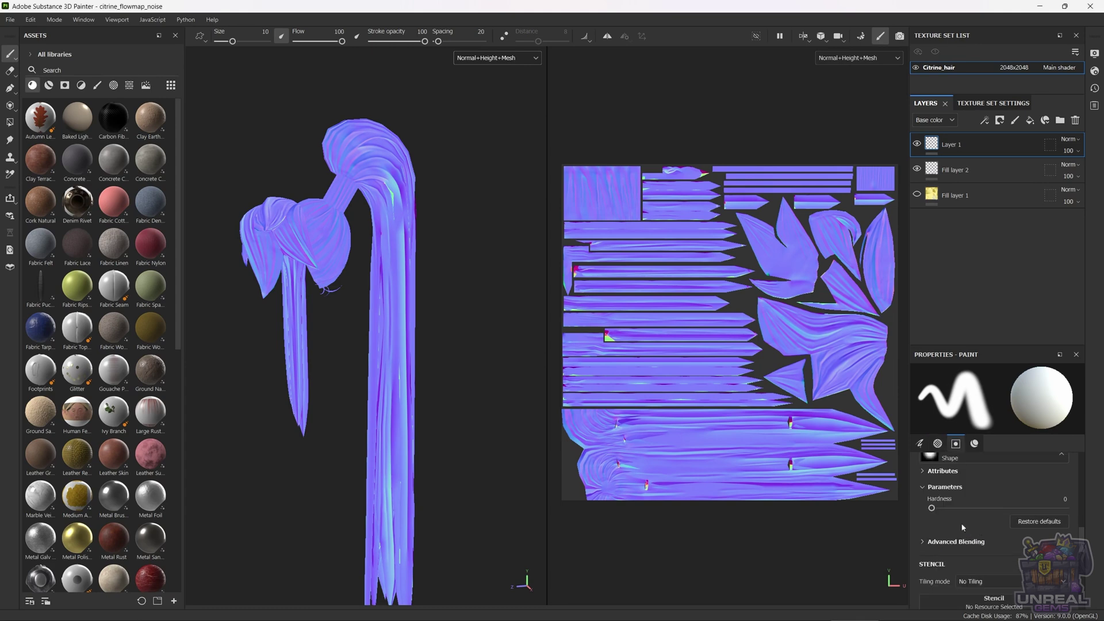
scroll(962, 527, "down", 1)
scroll(936, 507, "down", 1)
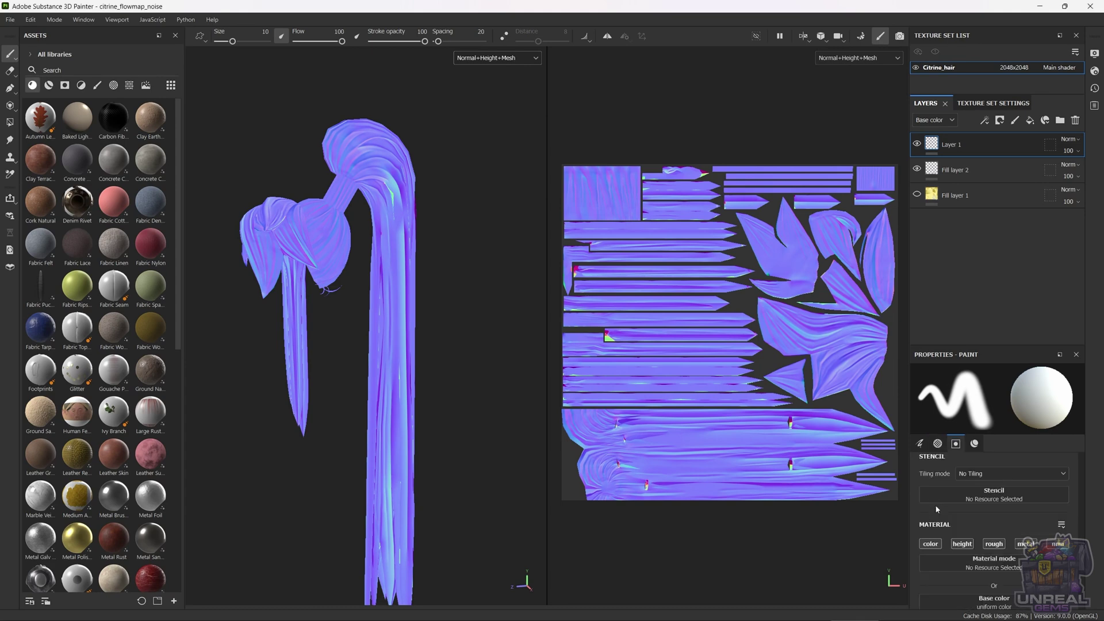
left_click(962, 545)
left_click(994, 544)
left_click(1023, 544)
scroll(1012, 546, "down", 1)
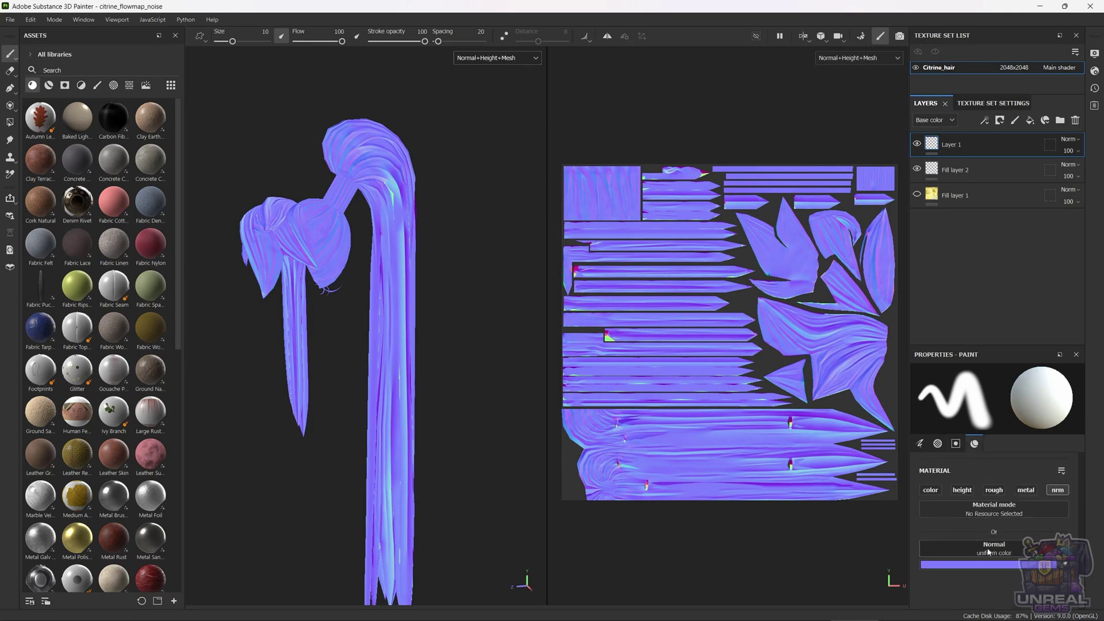
scroll(959, 521, "down", 1)
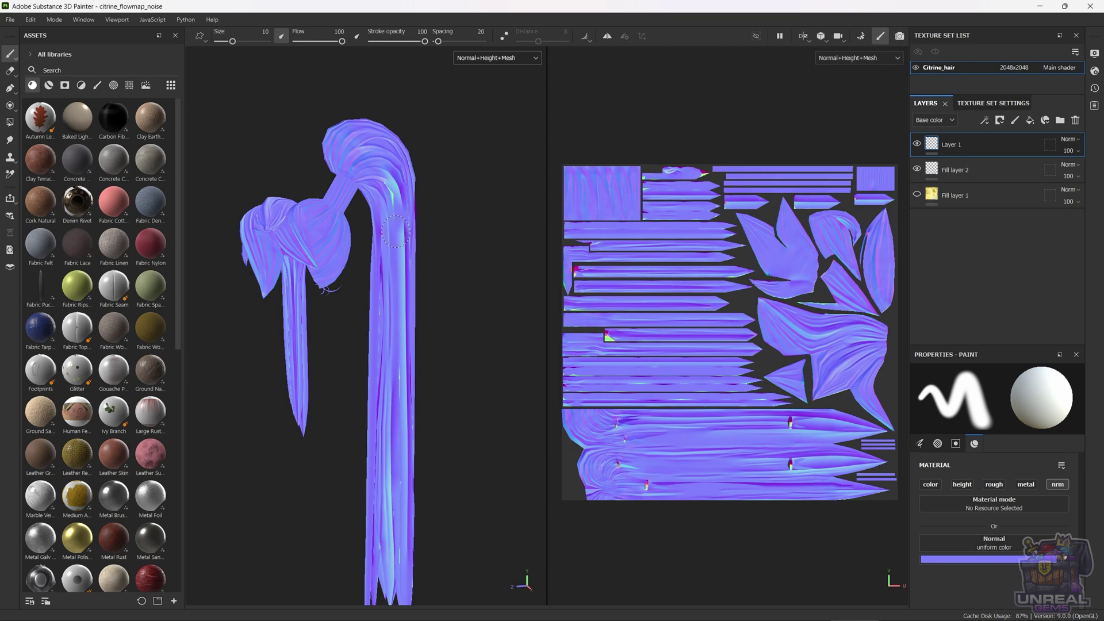
Add Downloads/subs_brush.png to the Import resources list
left_click(11, 20)
left_click(36, 164)
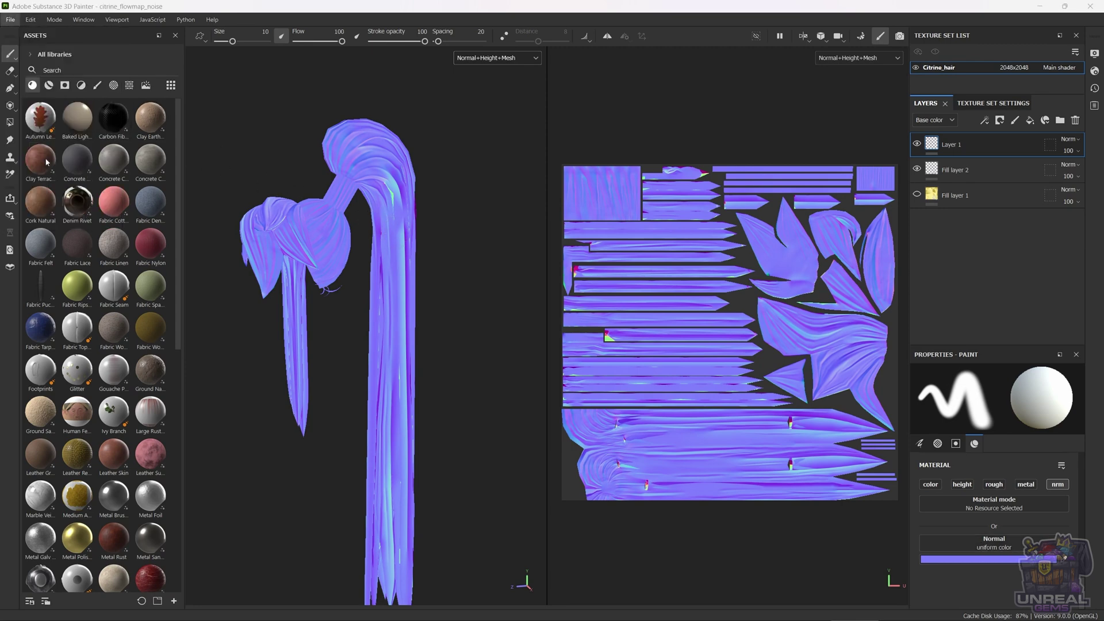
left_click(611, 172)
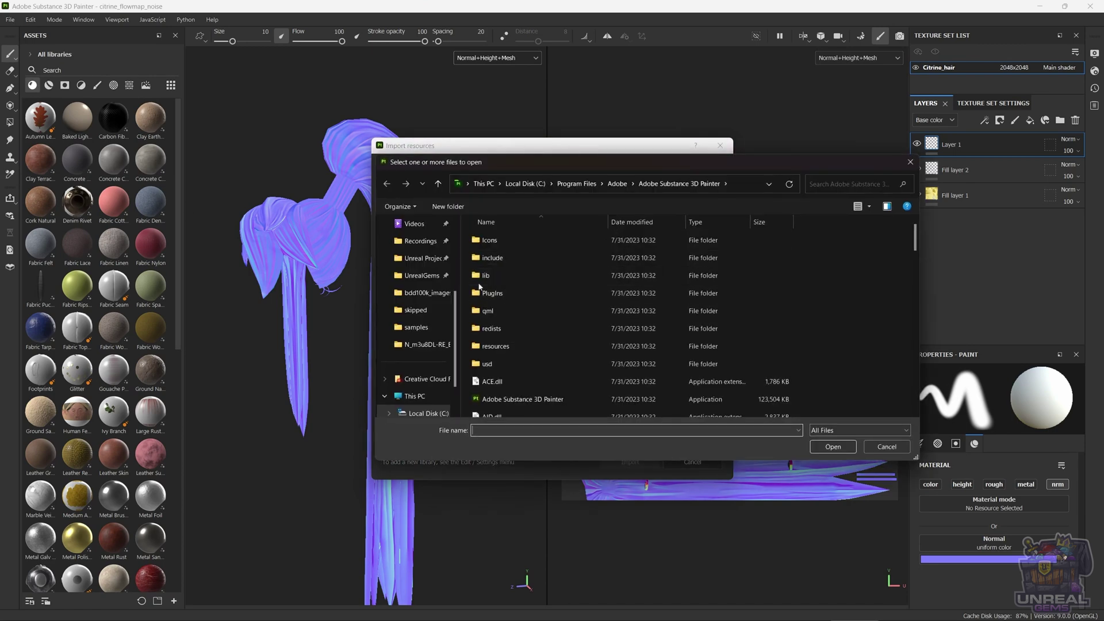
scroll(415, 273, "up", 2)
left_click(415, 274)
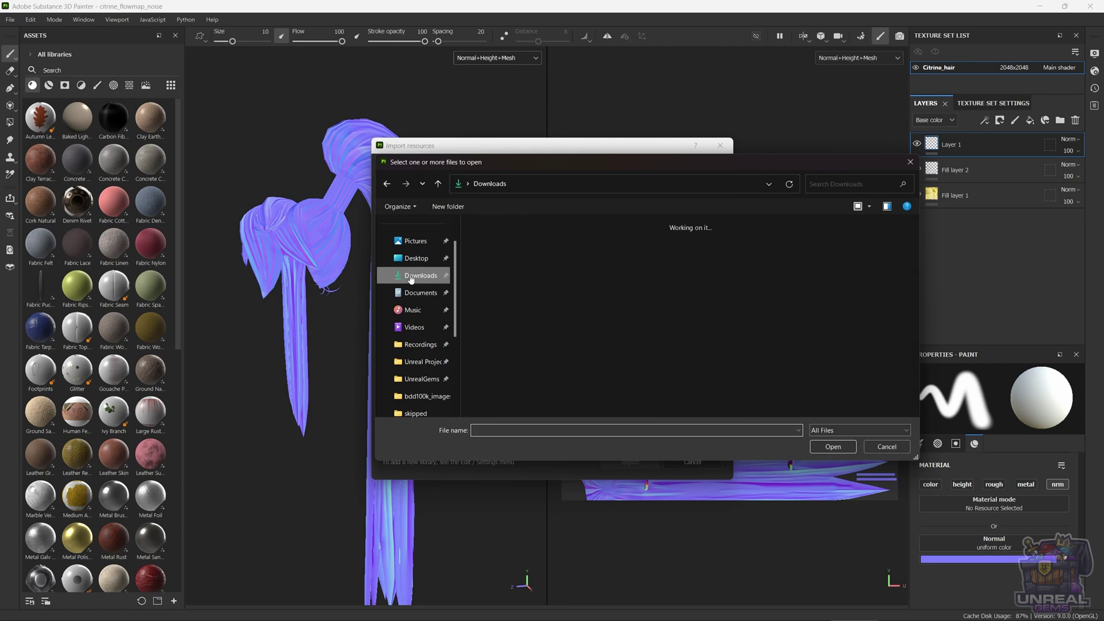
double_click(501, 285)
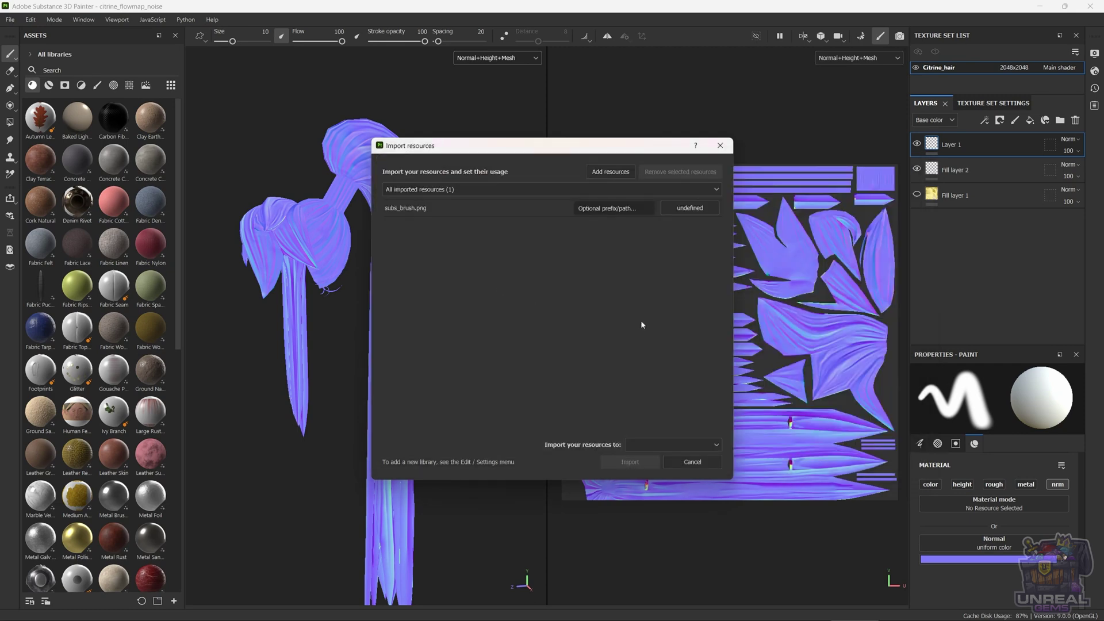
Set subs_brush.png's usage to texture and import it into the current session
left_click(700, 208)
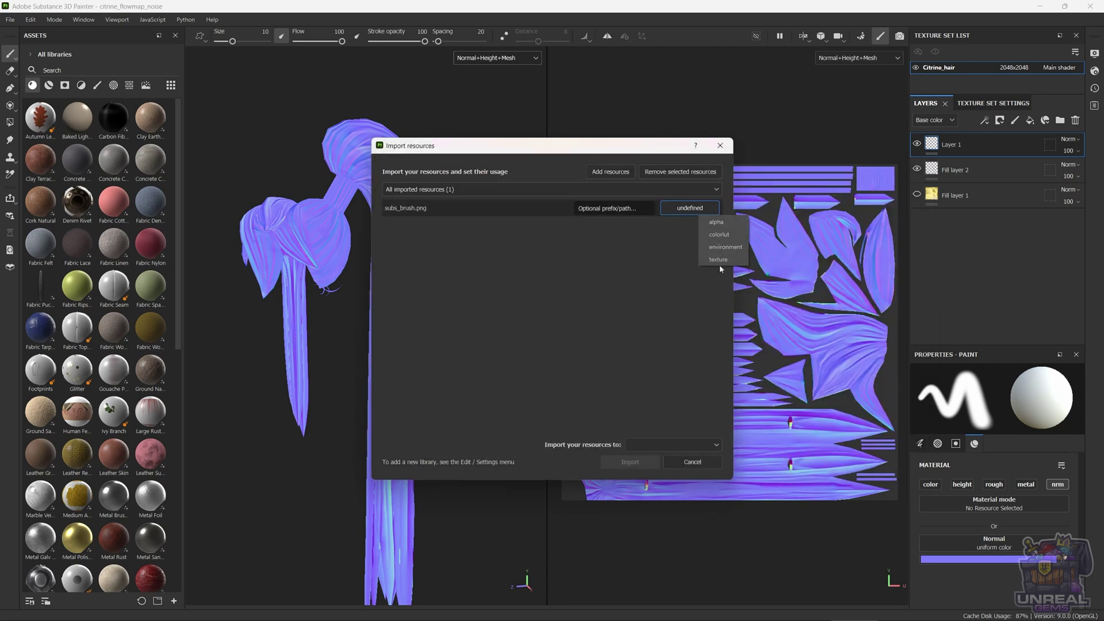
left_click(720, 268)
left_click(697, 212)
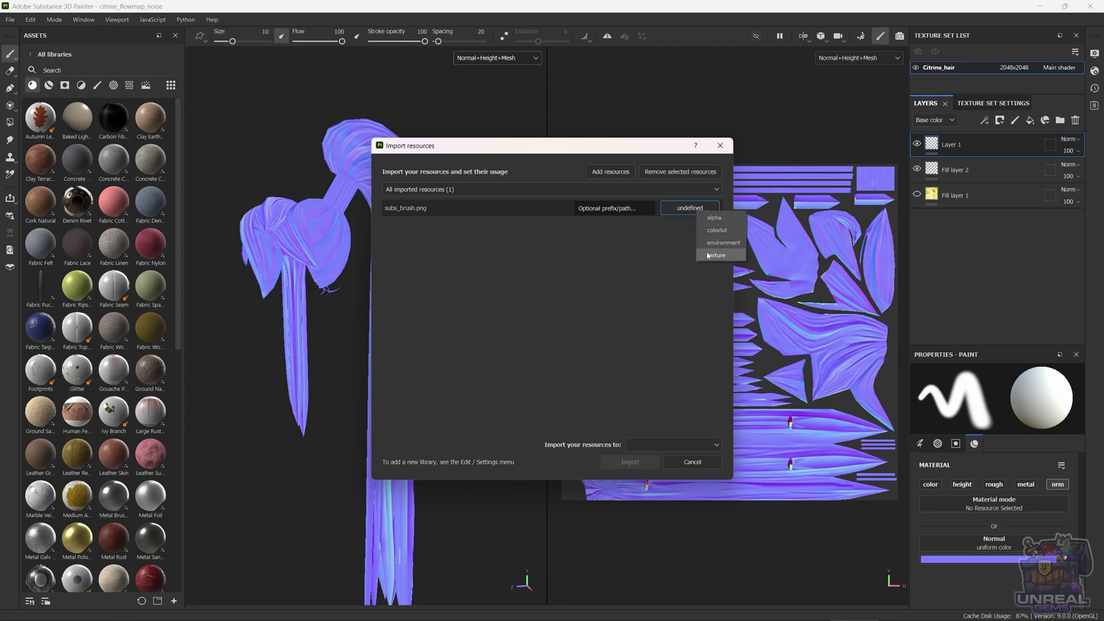
left_click(714, 255)
left_click(653, 441)
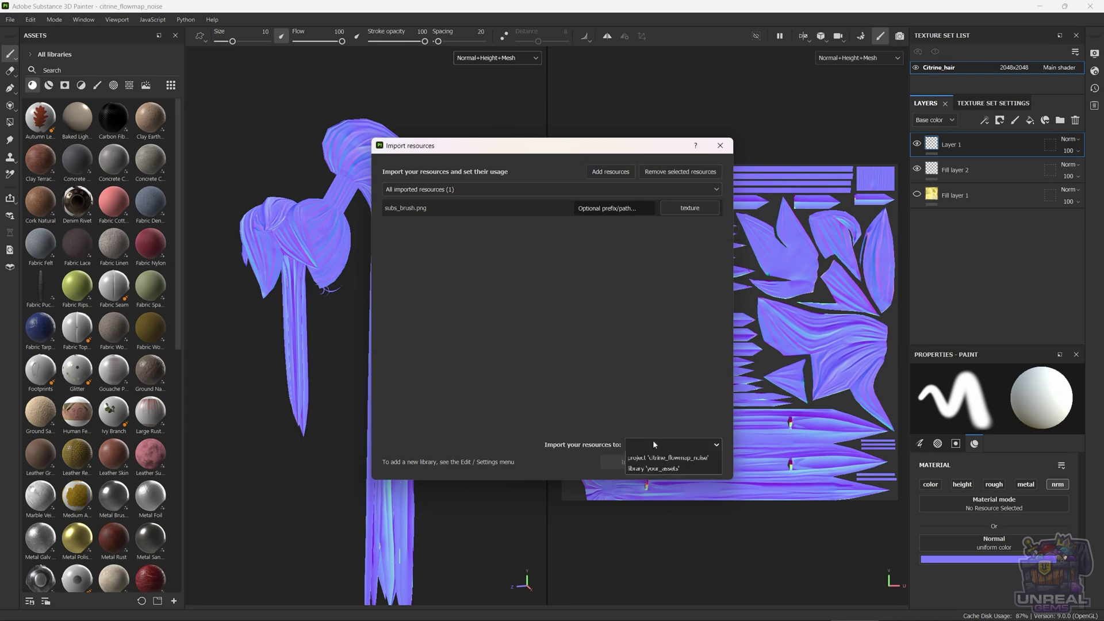
left_click(656, 458)
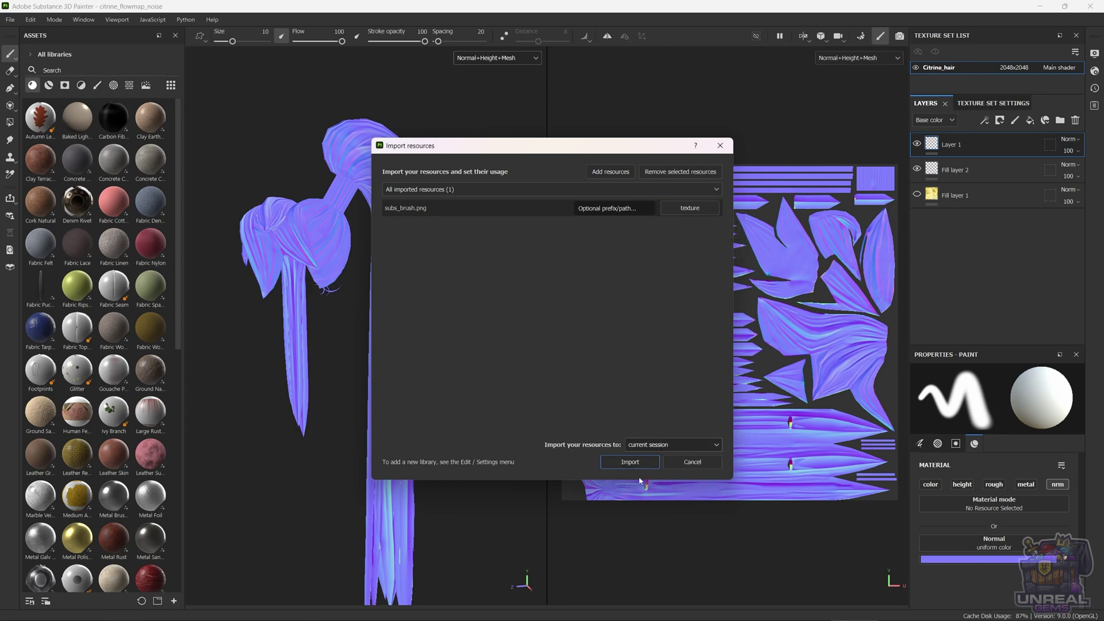
left_click(633, 464)
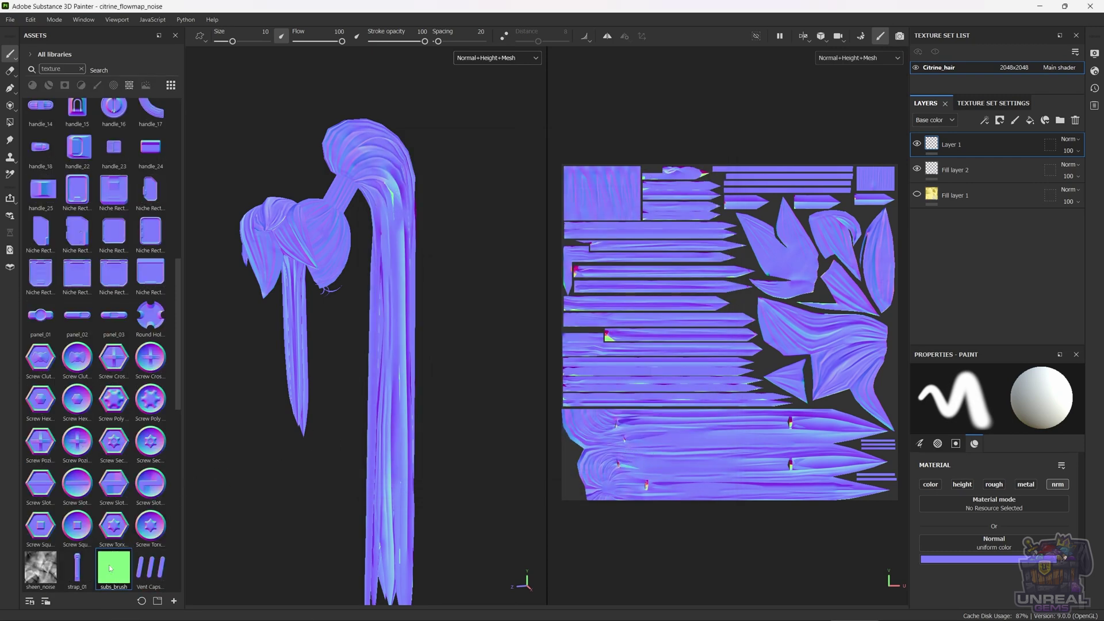
Assign subs_brush to the brush's Normal slot, undoing a test stroke on the hair bun
left_click_drag(110, 568, 969, 543)
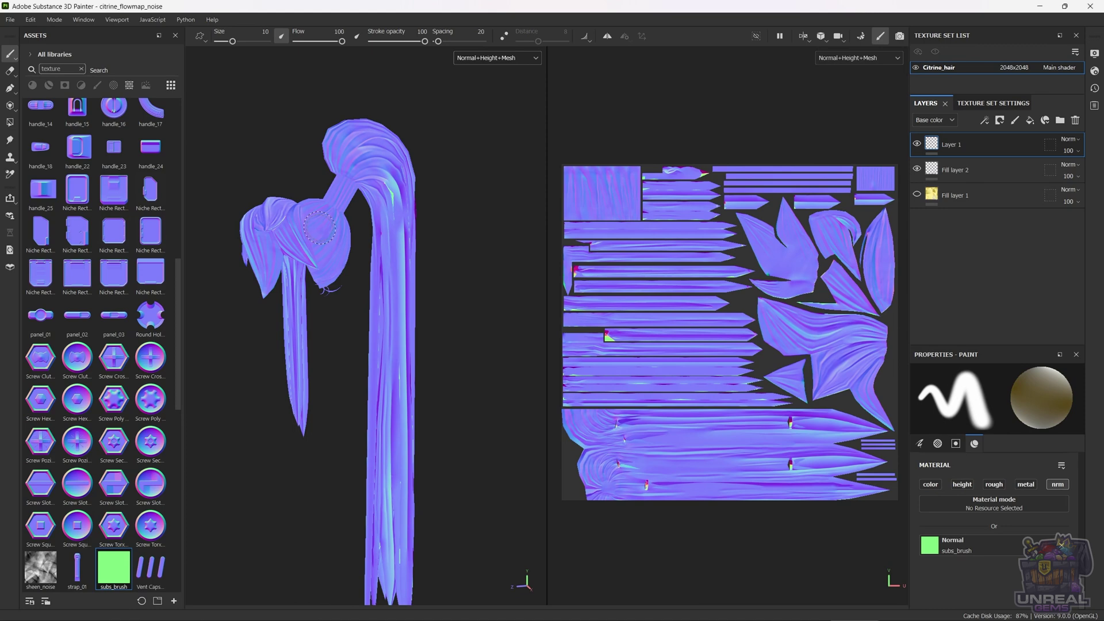
mouse_move(318, 226)
left_mouse_down()
mouse_move(319, 245)
mouse_move(284, 241)
mouse_move(279, 222)
mouse_move(295, 234)
left_mouse_up()
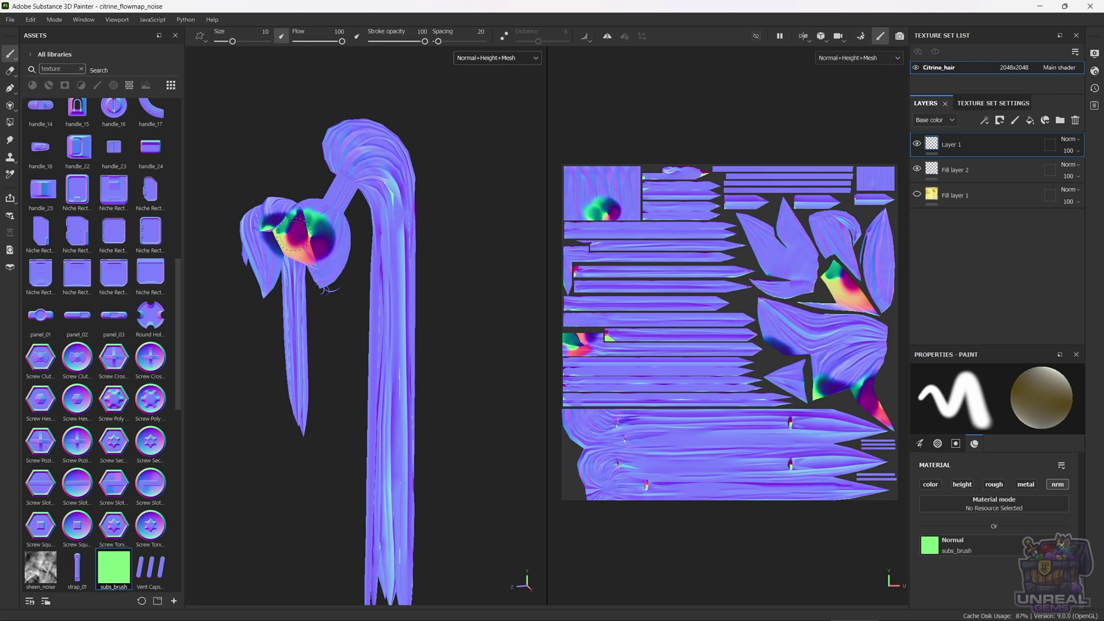
key("ctrl+z")
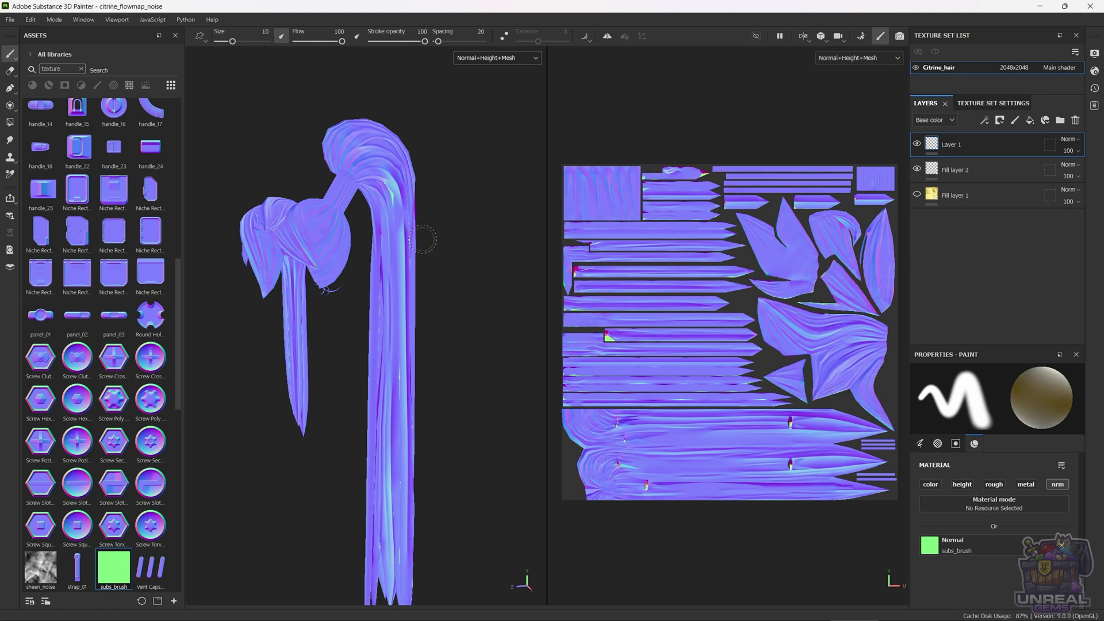
left_click(920, 444)
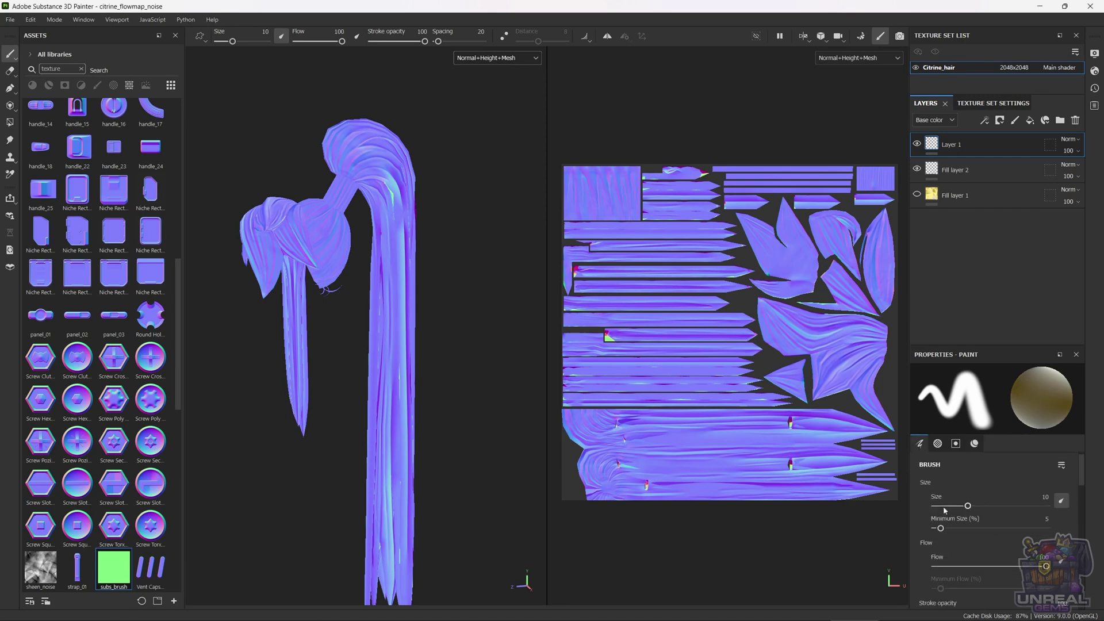
Set the brush size to 2.22
left_click(944, 508)
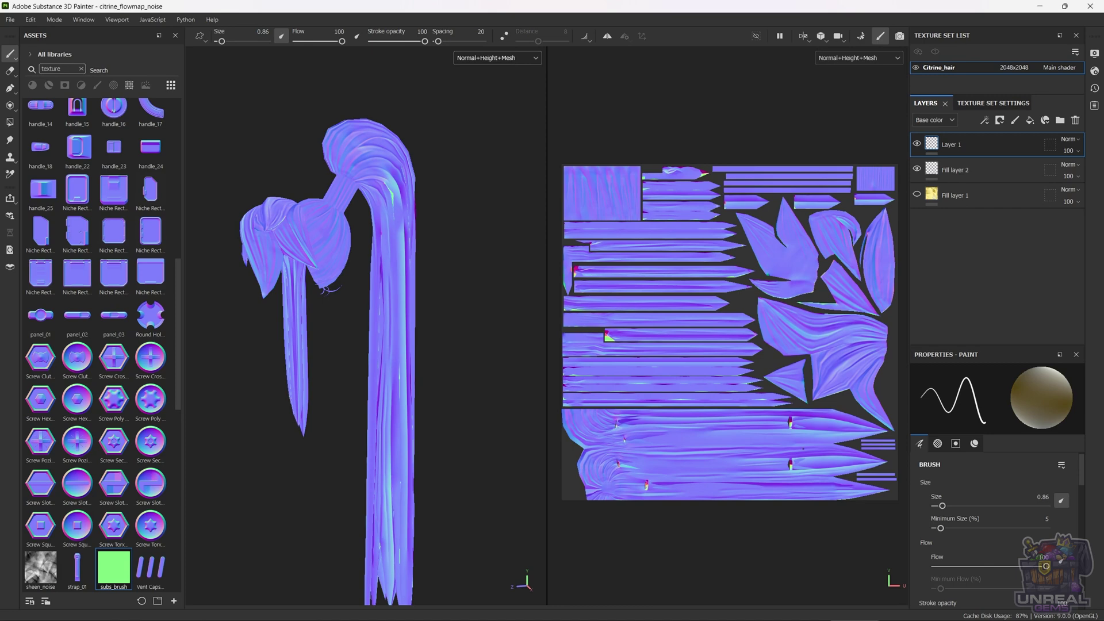
left_click(948, 506)
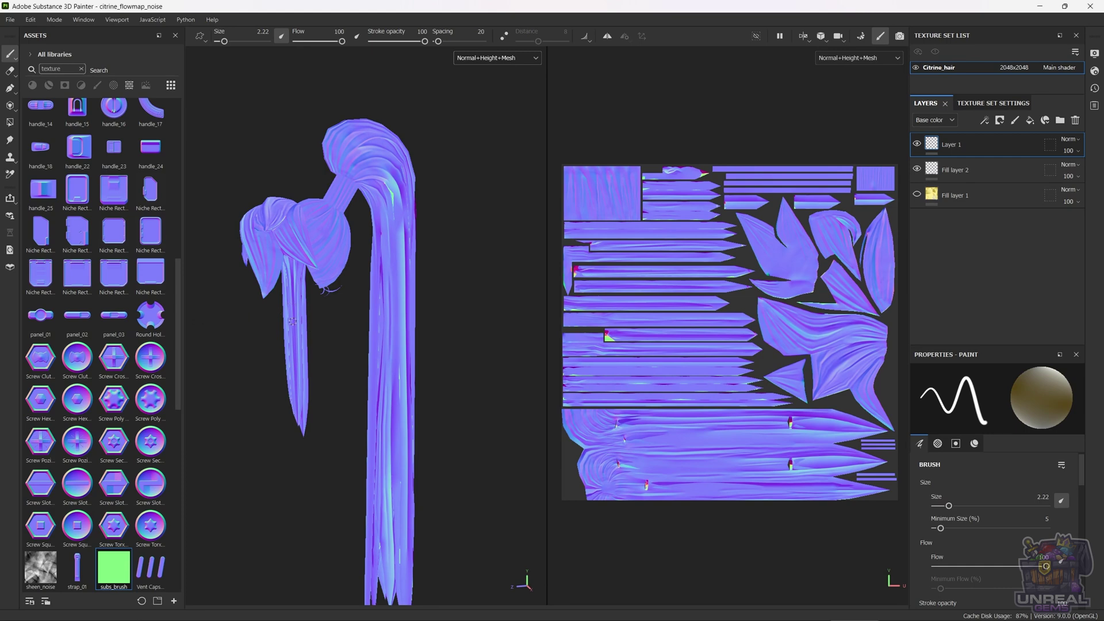
scroll(293, 321, "up", 2)
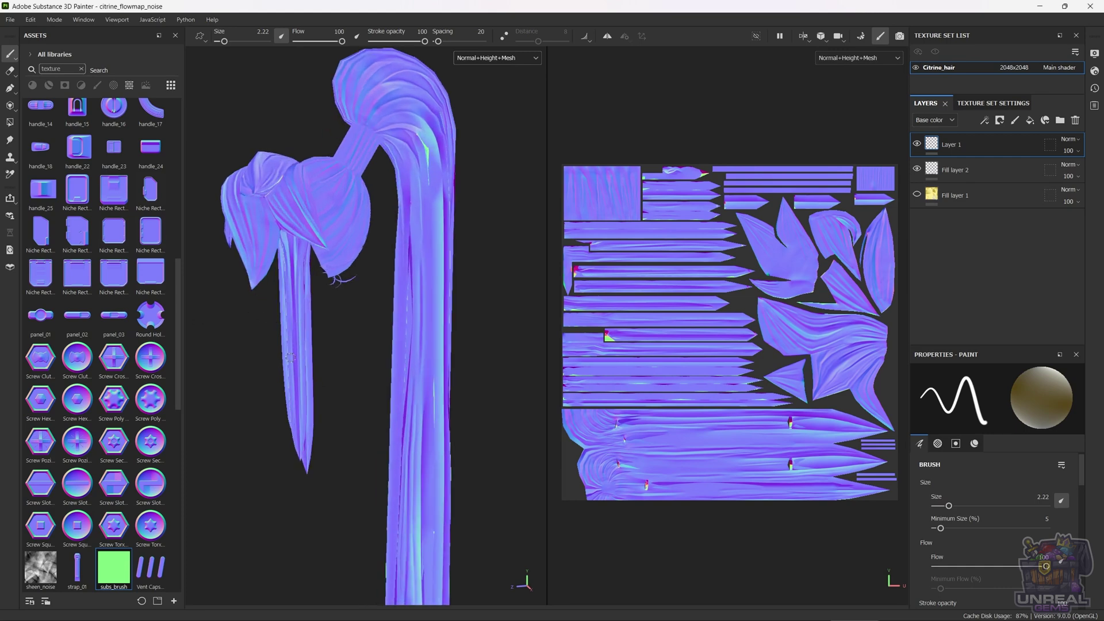
left_click_drag(256, 320, 320, 305, "alt")
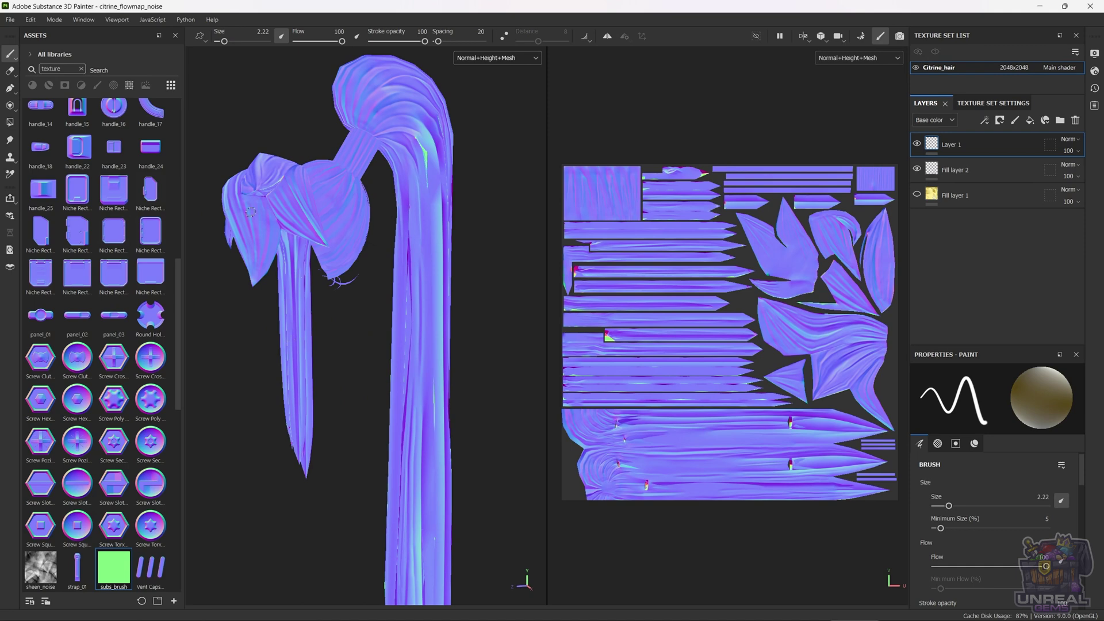
Paint three direction strokes down the upper hair strands, then a pink stroke from the side
left_click_drag(253, 213, 253, 247)
mouse_move(252, 209)
left_mouse_down()
mouse_move(251, 255)
mouse_move(263, 248)
left_mouse_up()
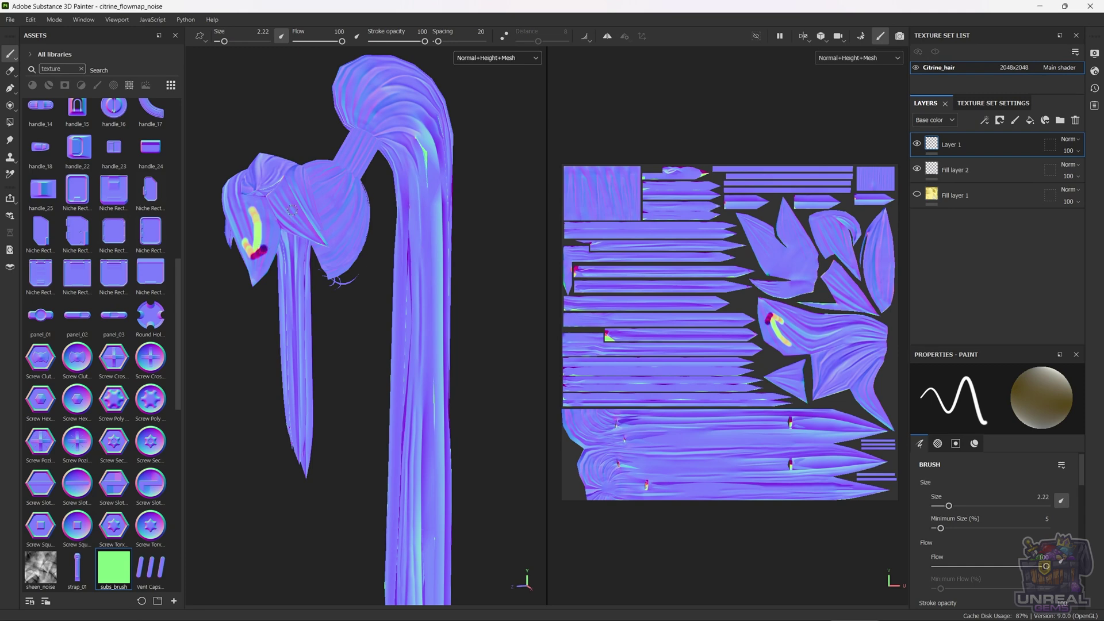
mouse_move(286, 193)
left_mouse_down()
mouse_move(295, 224)
mouse_move(308, 229)
left_mouse_up()
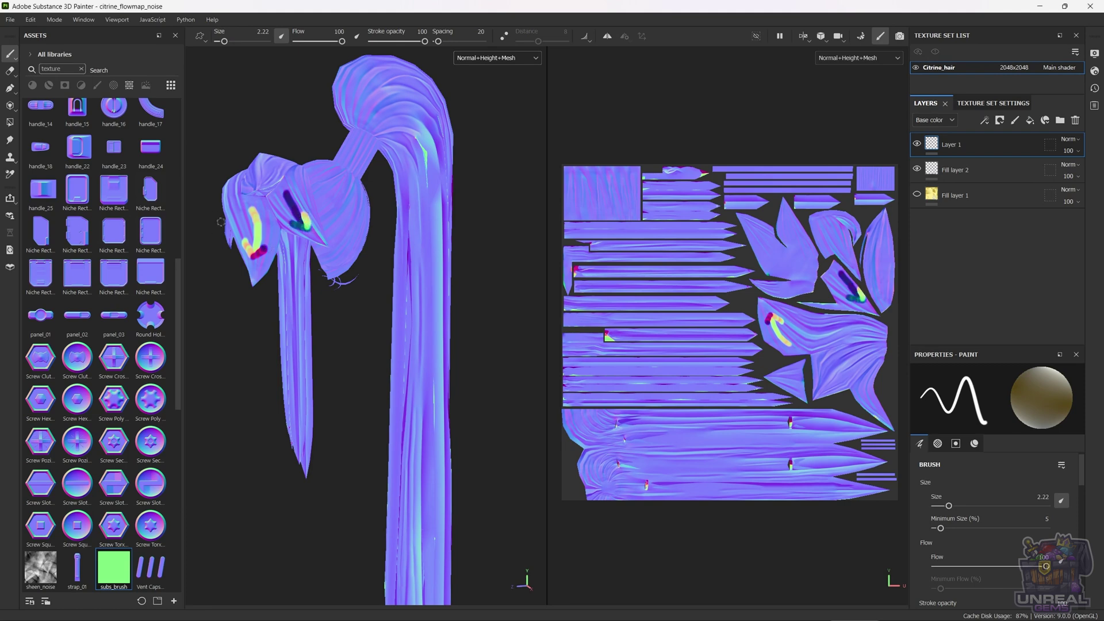
left_click_drag(320, 246, 353, 321, "alt")
mouse_move(255, 195)
left_mouse_down()
mouse_move(290, 238)
mouse_move(260, 190)
mouse_move(460, 285)
mouse_move(384, 311)
mouse_move(471, 311)
mouse_move(264, 196)
mouse_move(310, 242)
mouse_move(500, 151)
mouse_move(400, 137)
mouse_move(364, 285)
mouse_move(365, 420)
left_mouse_up()
Undo the pink stroke, then paint more flow strokes down the long strand and back strands
key("ctrl+z")
scroll(365, 420, "up", 2)
left_click_drag(362, 345, 367, 402)
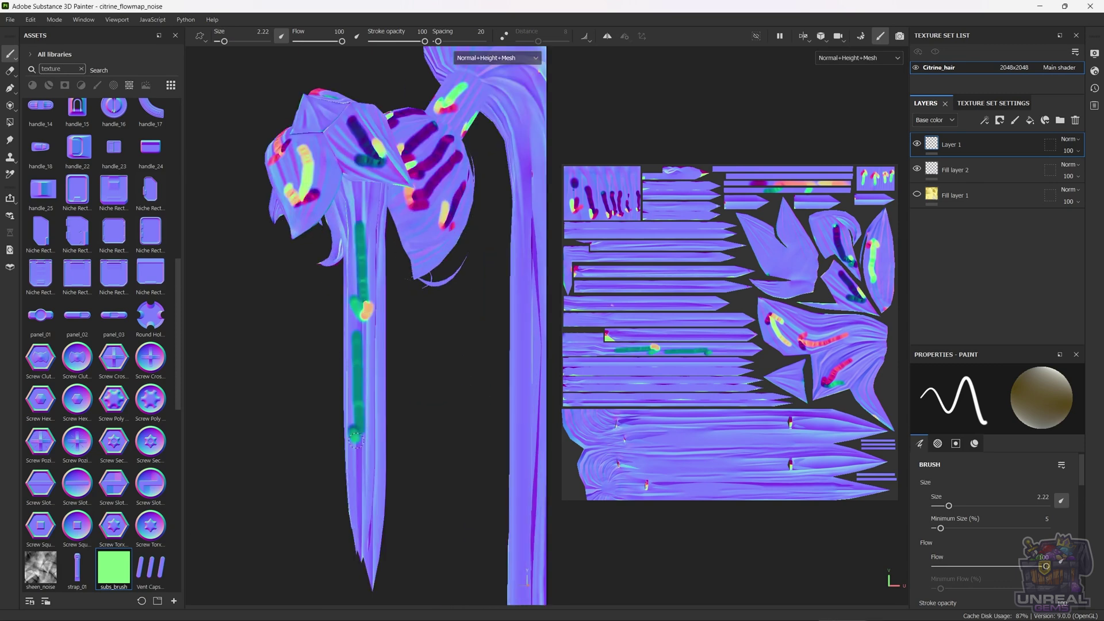
scroll(367, 402, "up", 2)
mouse_move(331, 460)
left_mouse_down()
mouse_move(330, 480)
mouse_move(387, 402)
left_mouse_up()
scroll(330, 480, "up", 2)
mouse_move(375, 356)
left_mouse_down()
mouse_move(373, 406)
mouse_move(387, 439)
mouse_move(276, 338)
mouse_move(358, 362)
mouse_move(486, 437)
mouse_move(510, 278)
mouse_move(303, 370)
mouse_move(368, 380)
mouse_move(429, 443)
mouse_move(430, 517)
left_mouse_up()
left_click_drag(454, 305, 458, 430)
mouse_move(450, 503)
left_mouse_down("alt")
mouse_move(423, 508)
mouse_move(502, 403)
mouse_move(501, 456)
mouse_move(503, 402)
mouse_move(424, 247)
mouse_move(269, 448)
mouse_move(345, 403)
mouse_move(518, 456)
mouse_move(357, 328)
mouse_move(368, 357)
mouse_move(357, 399)
mouse_move(314, 397)
mouse_move(275, 434)
mouse_move(88, 371)
mouse_move(12, 259)
left_mouse_up("alt")
Rename Fill layer 2 to 'Base Layer' and Layer 1 to 'Arrow Layer'
left_click(955, 170)
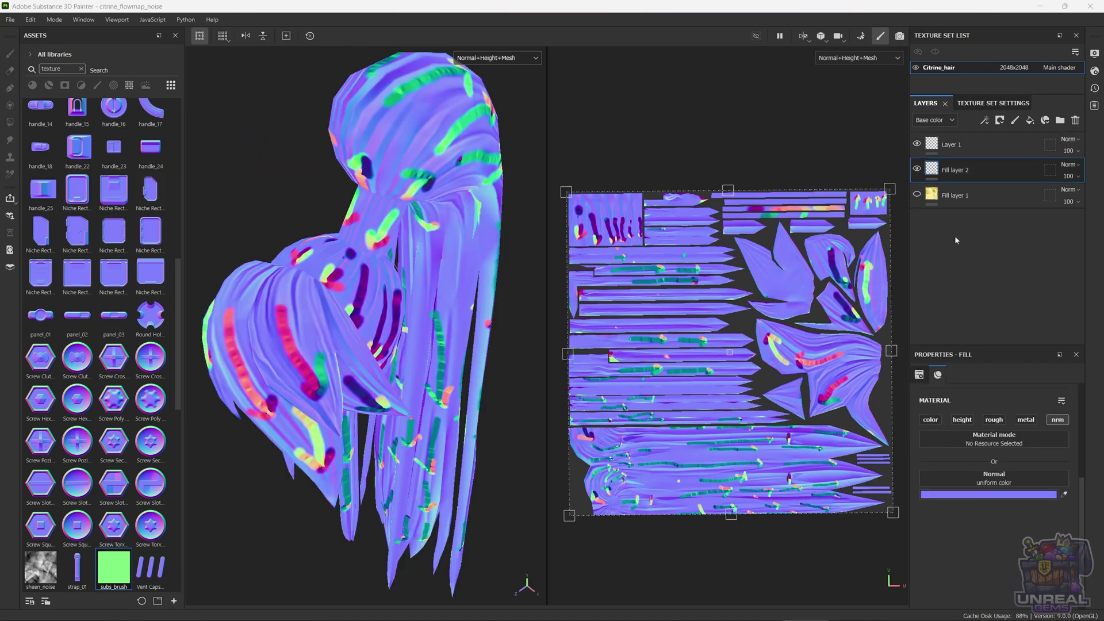
double_click(956, 171)
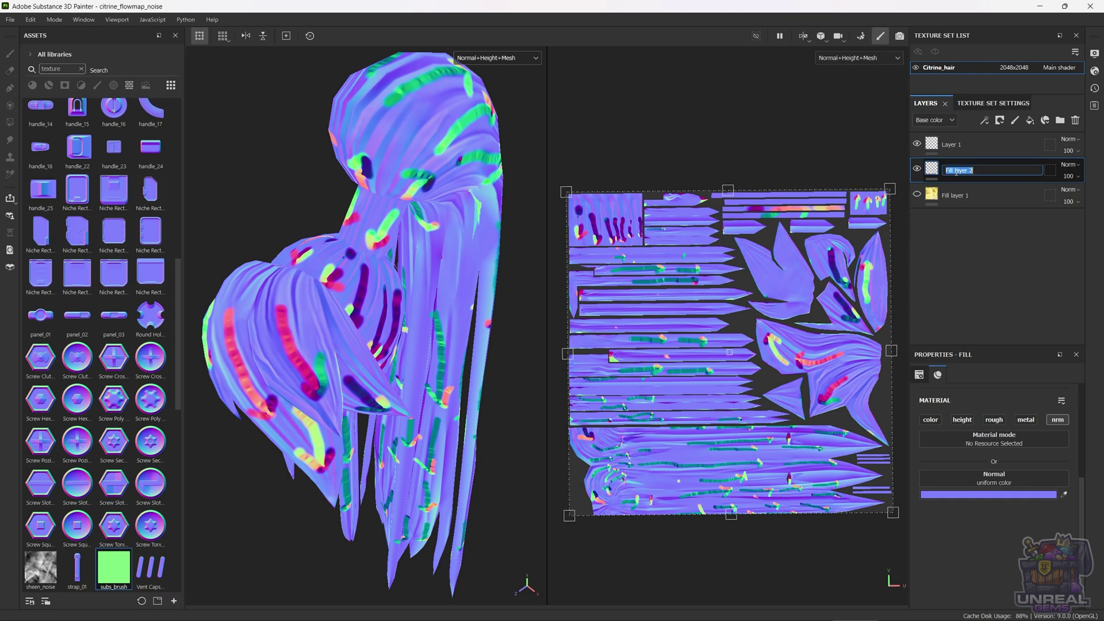
type("Base Layer")
key("Return")
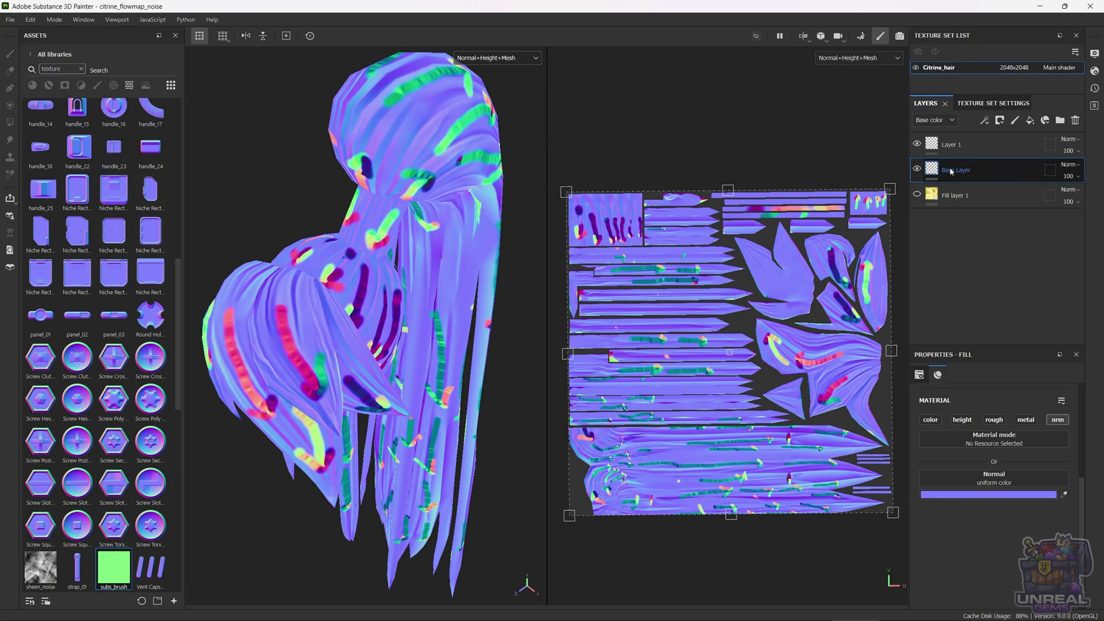
double_click(952, 145)
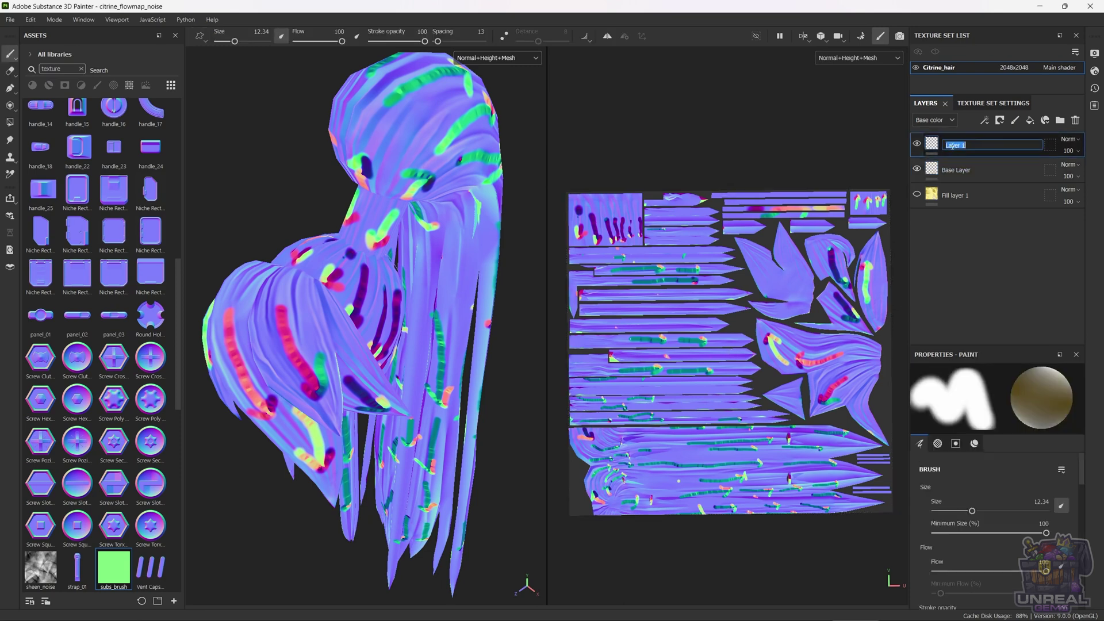
type("Arrow Layer")
key("Return")
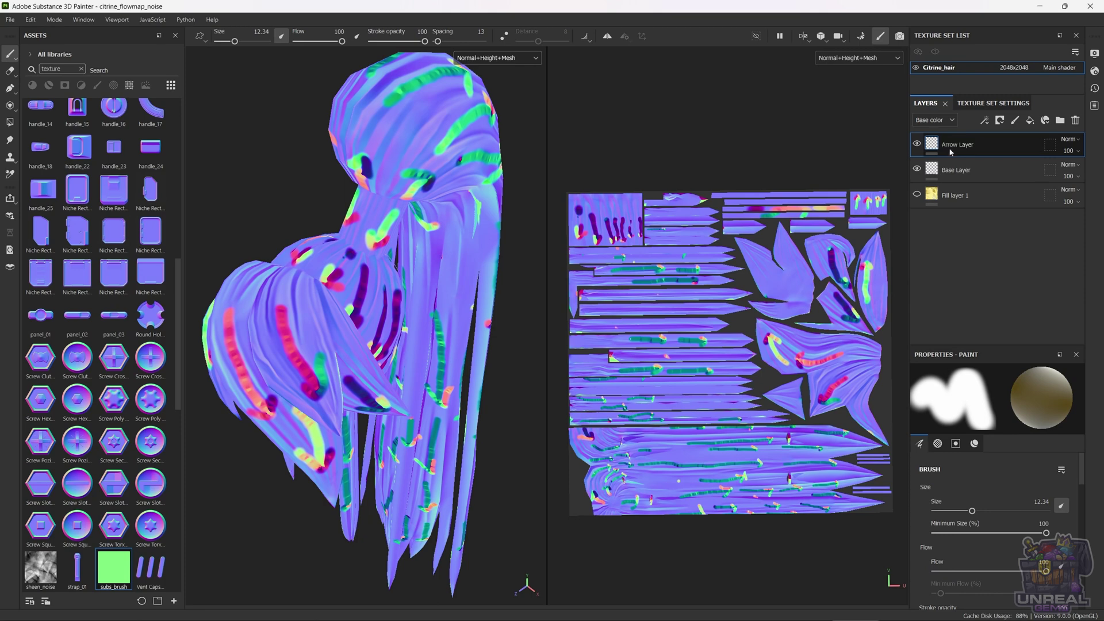
Add a new paint layer on top and name it 'Flowmap'
left_click(1015, 120)
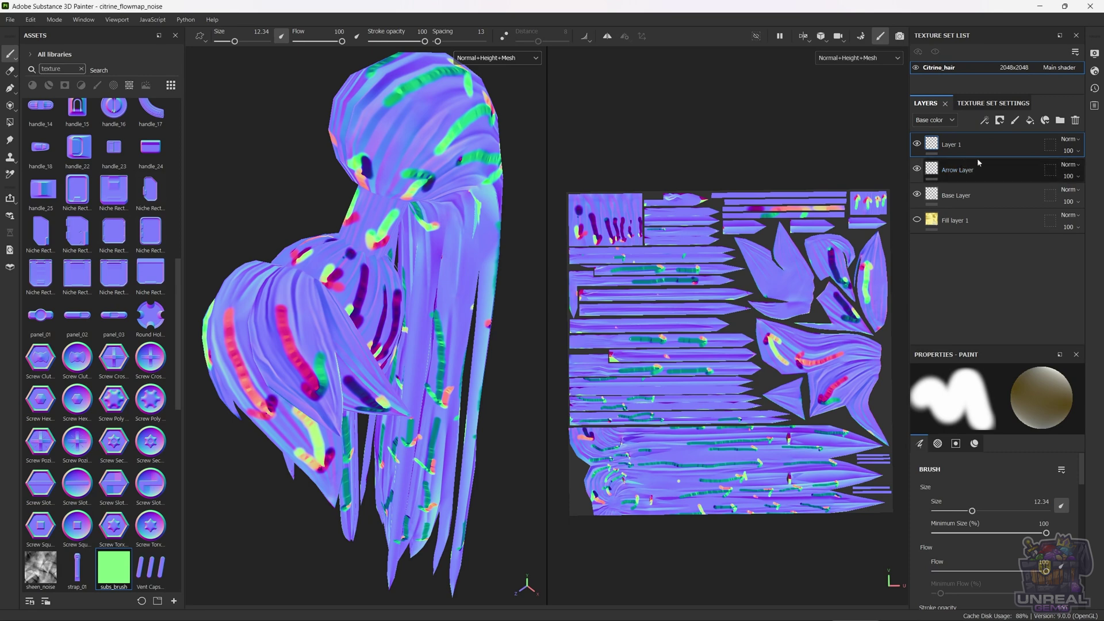
double_click(952, 144)
type("Fl")
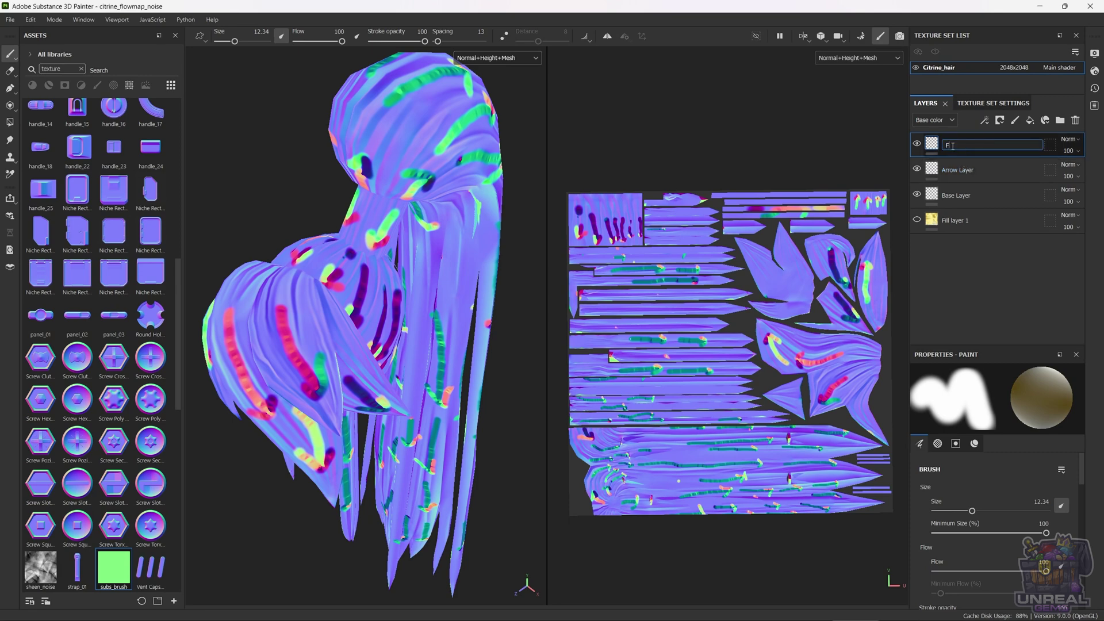
type("owmap")
key("Return")
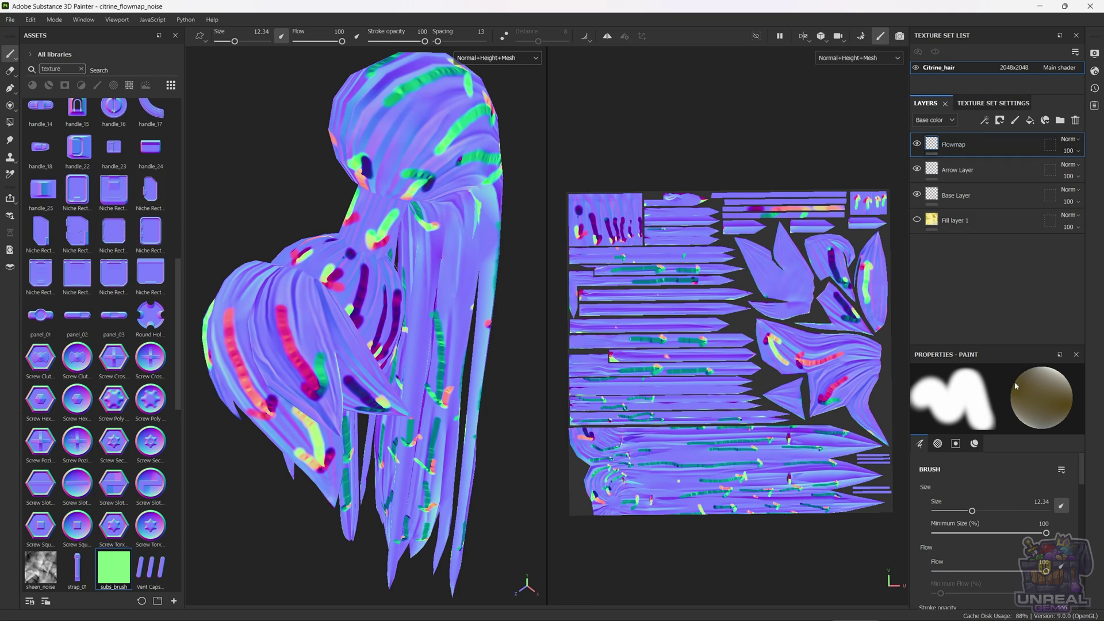
Toggle the Arrow Layer's visibility off and on to check its strokes
scroll(993, 486, "down", 5)
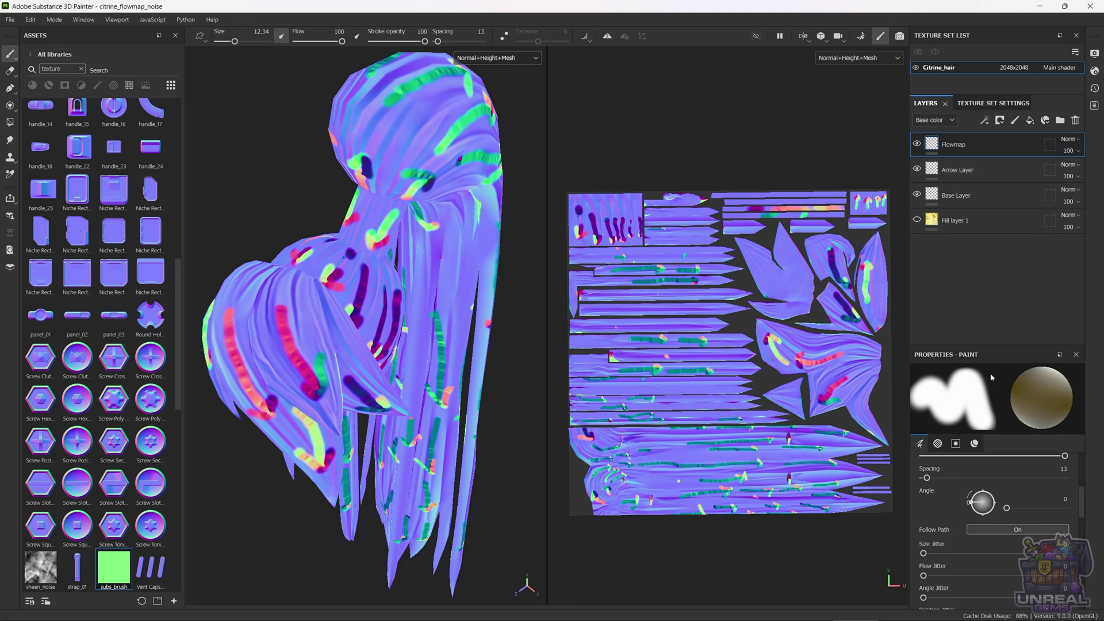
left_click(918, 169)
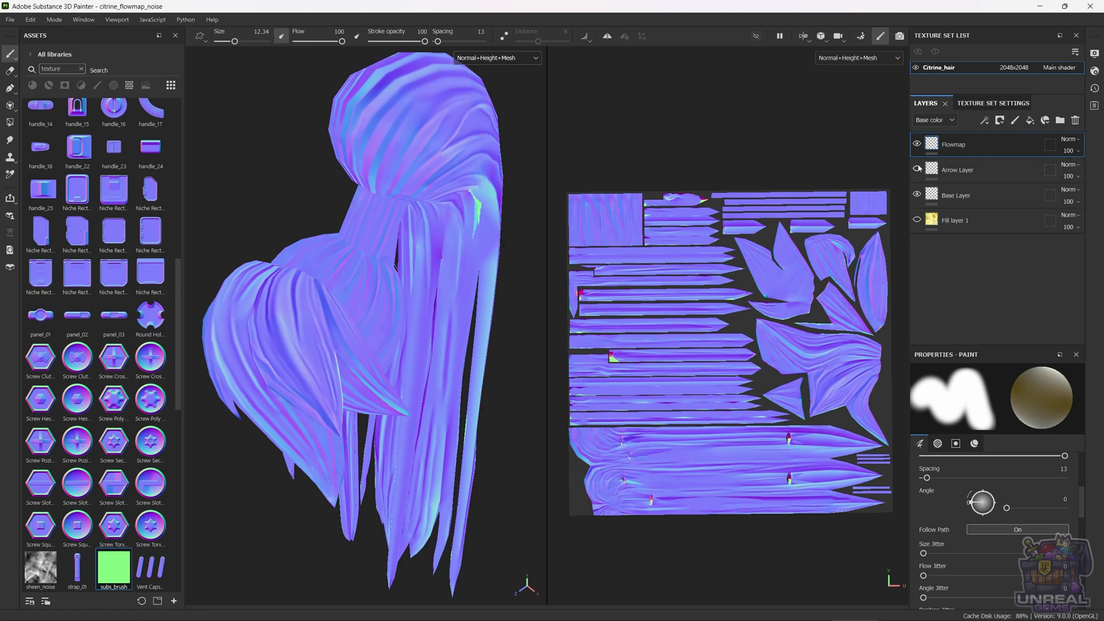
left_click(917, 168)
left_click(918, 168)
left_click(917, 169)
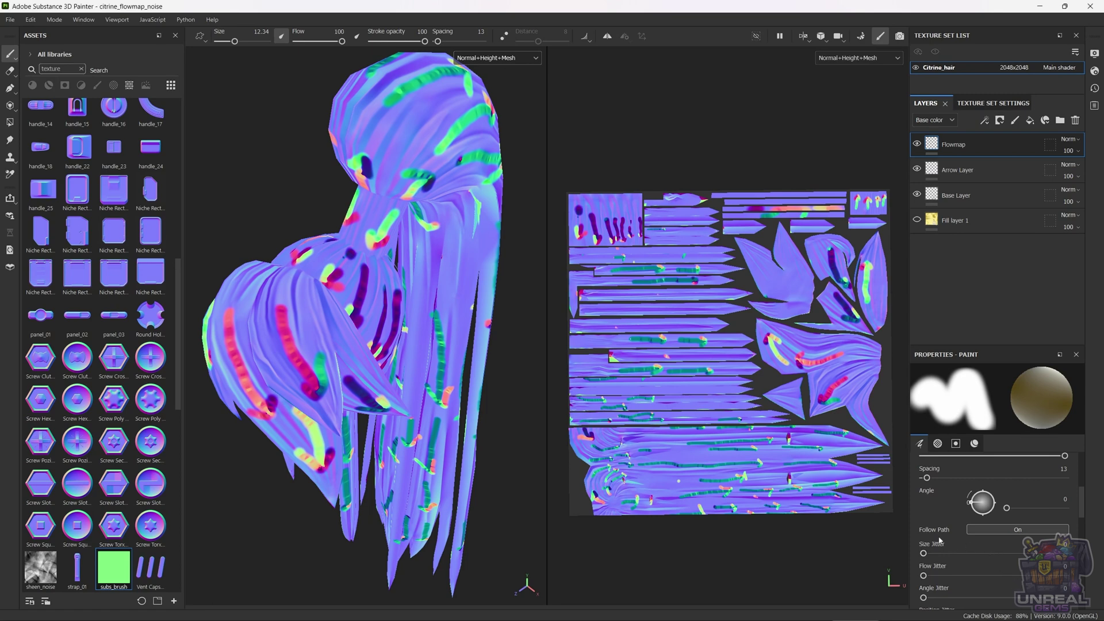
Lower the brush Spacing in the Paint properties from 13 to 5
scroll(968, 544, "down", 2)
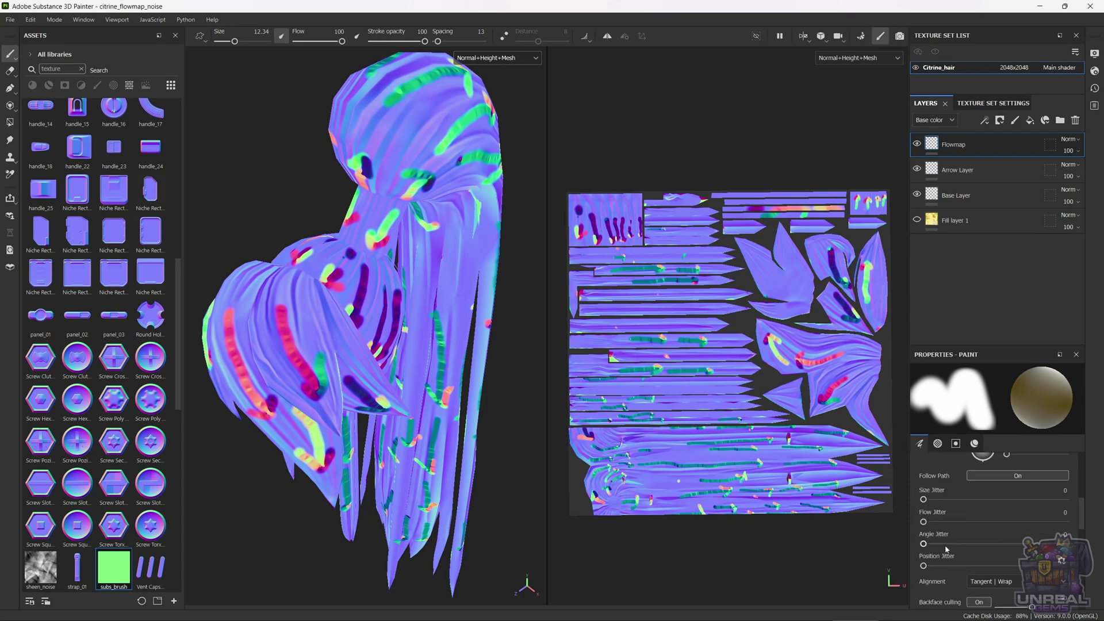
scroll(946, 522, "down", 6)
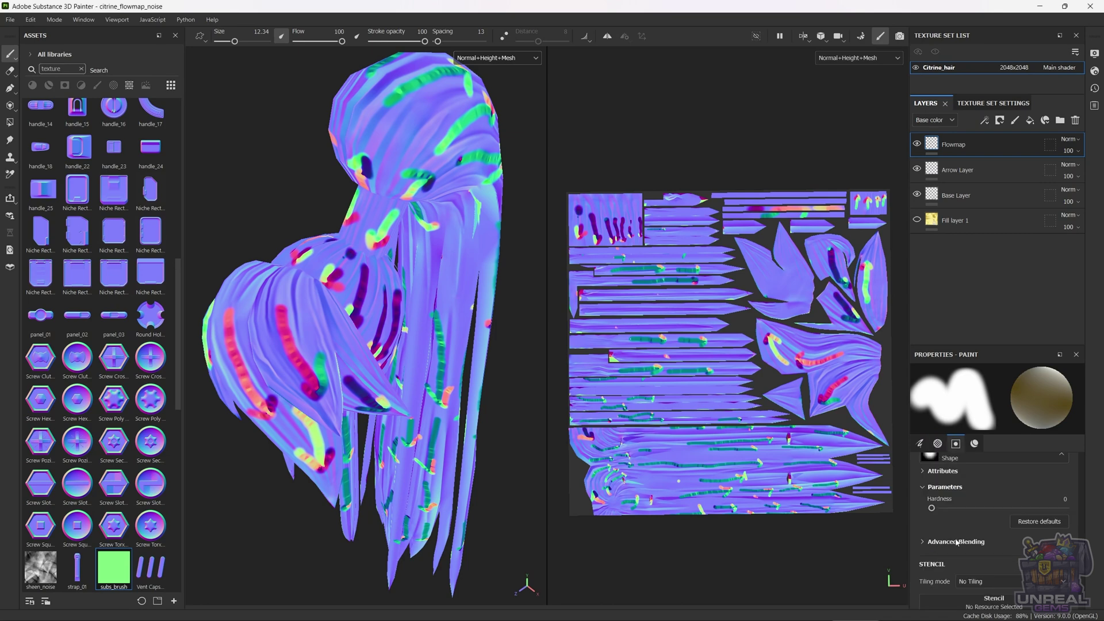
scroll(972, 540, "down", 2)
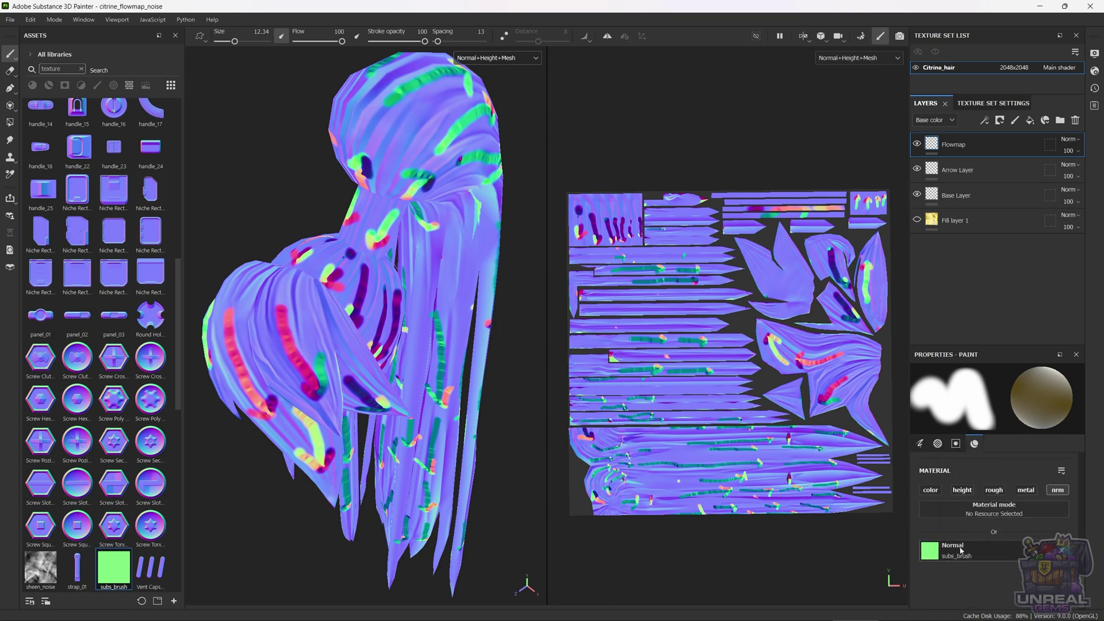
scroll(958, 549, "up", 3)
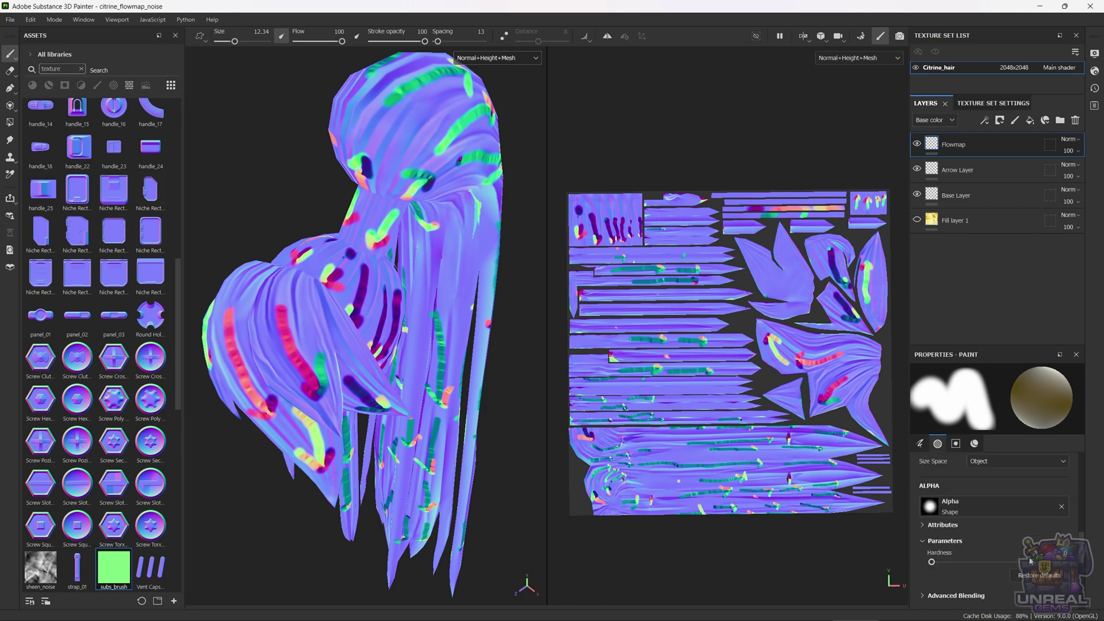
scroll(973, 558, "up", 1)
scroll(970, 538, "up", 5)
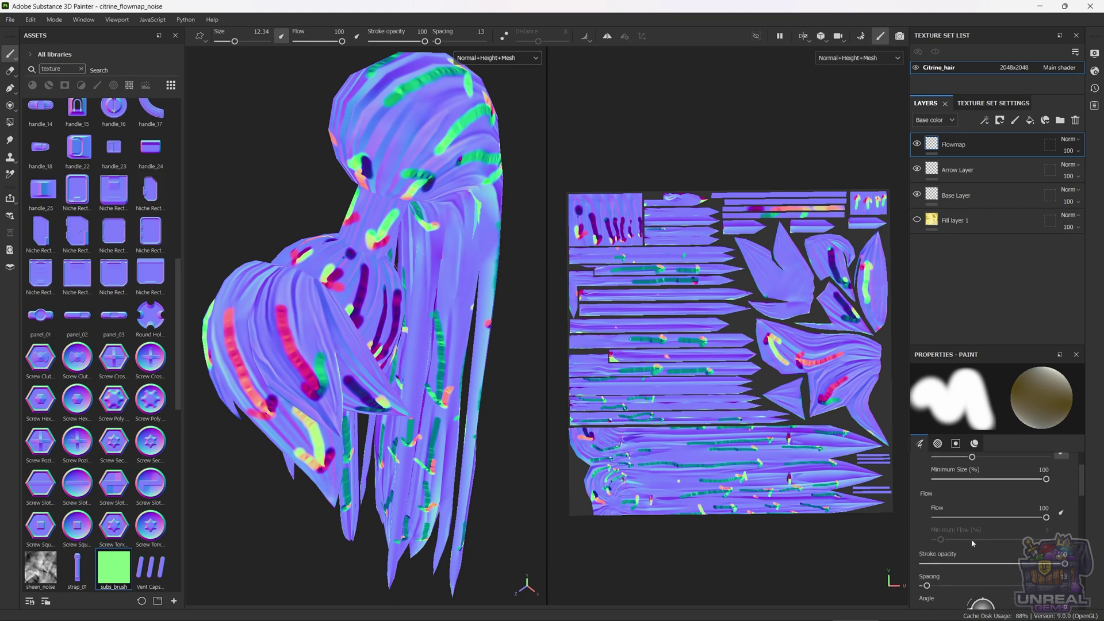
scroll(966, 540, "up", 1)
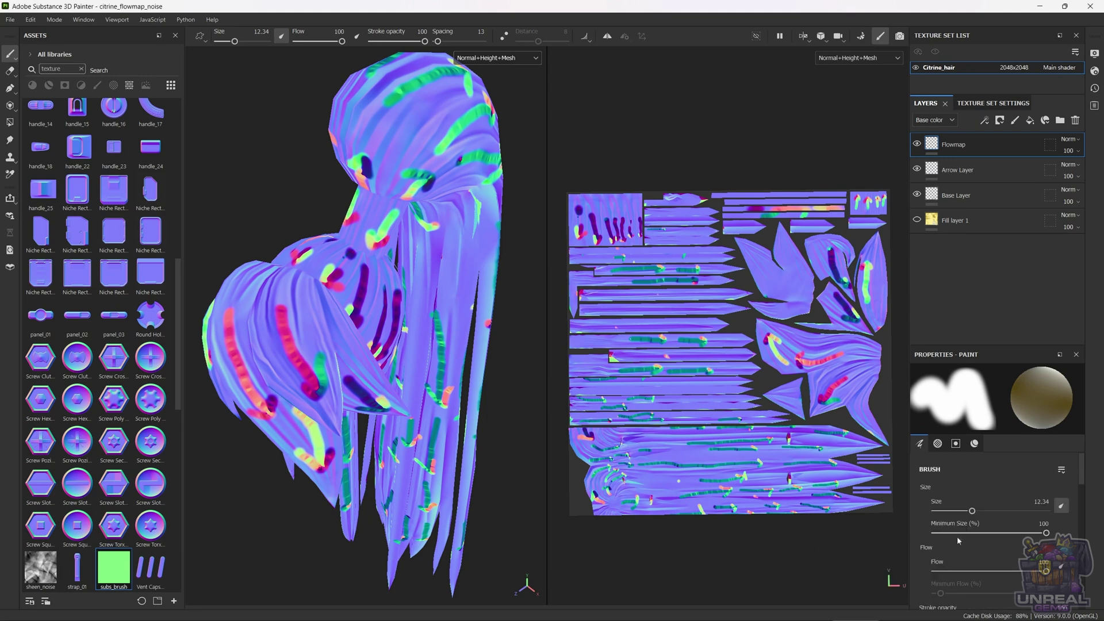
scroll(969, 535, "down", 1)
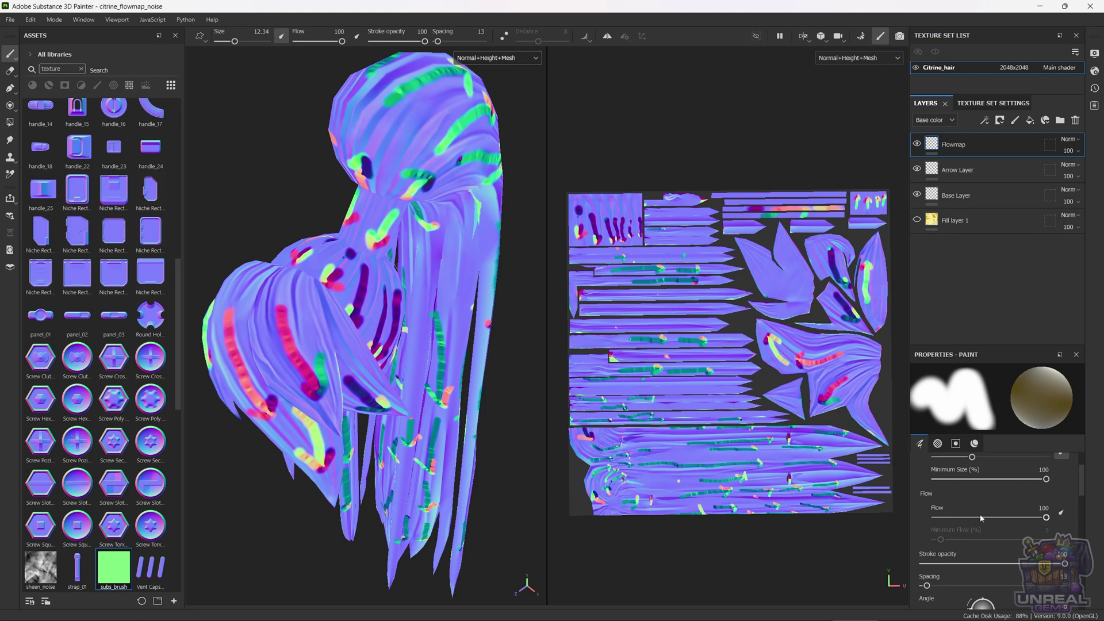
scroll(1024, 521, "down", 1)
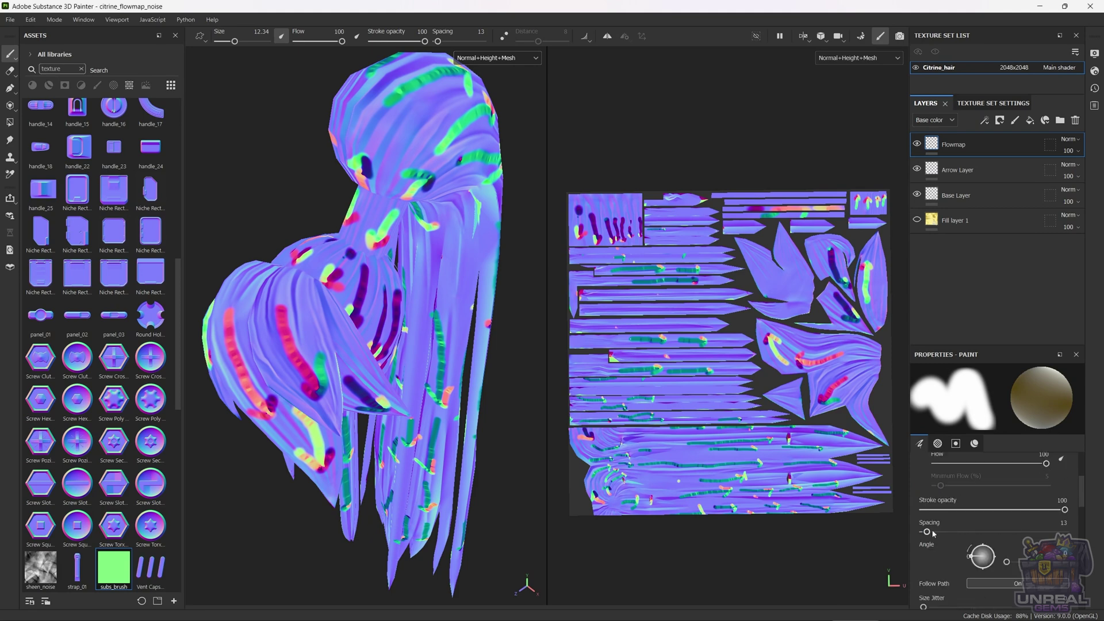
mouse_move(926, 531)
left_mouse_down()
mouse_move(959, 532)
mouse_move(919, 531)
left_mouse_up()
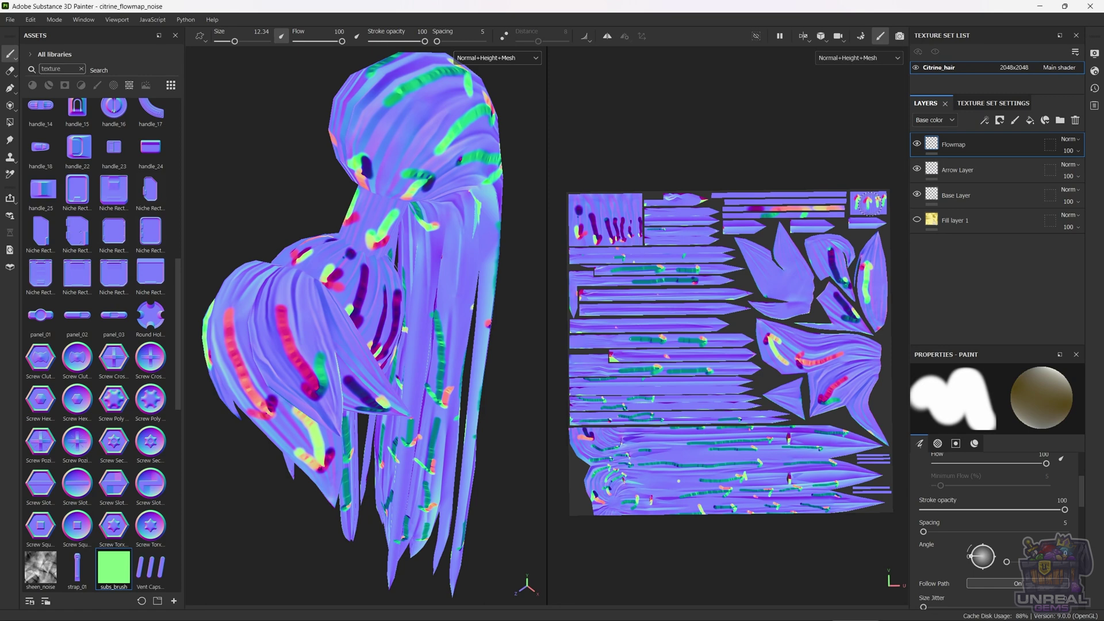
Zoom the UV view onto the top-right island and paint green over its first arrow
scroll(868, 203, "up", 6)
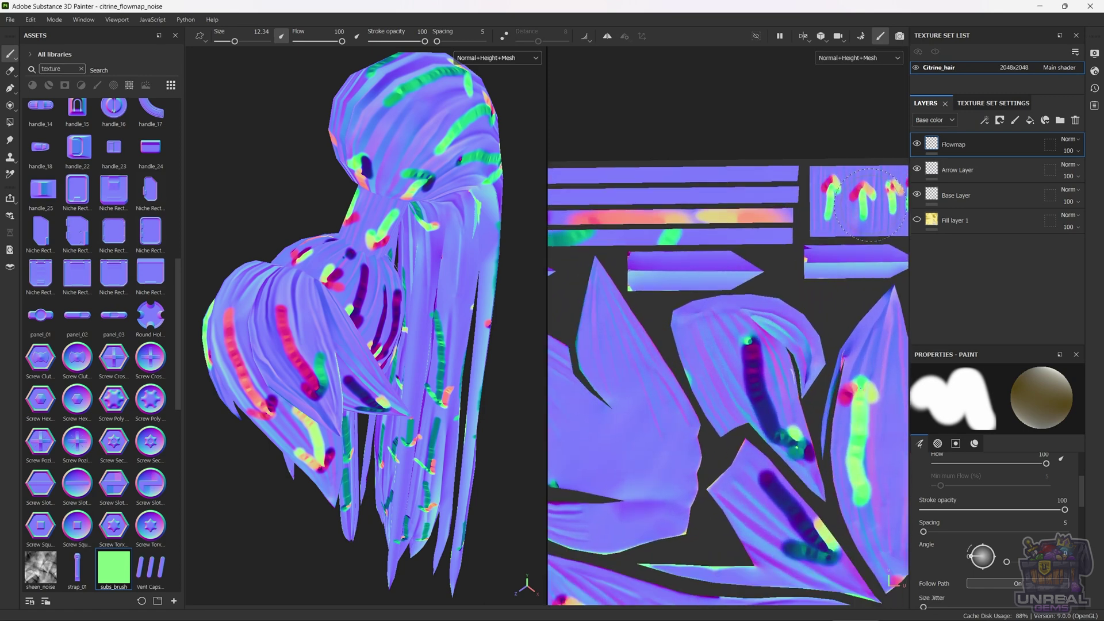
middle_click_drag(844, 213, 744, 222)
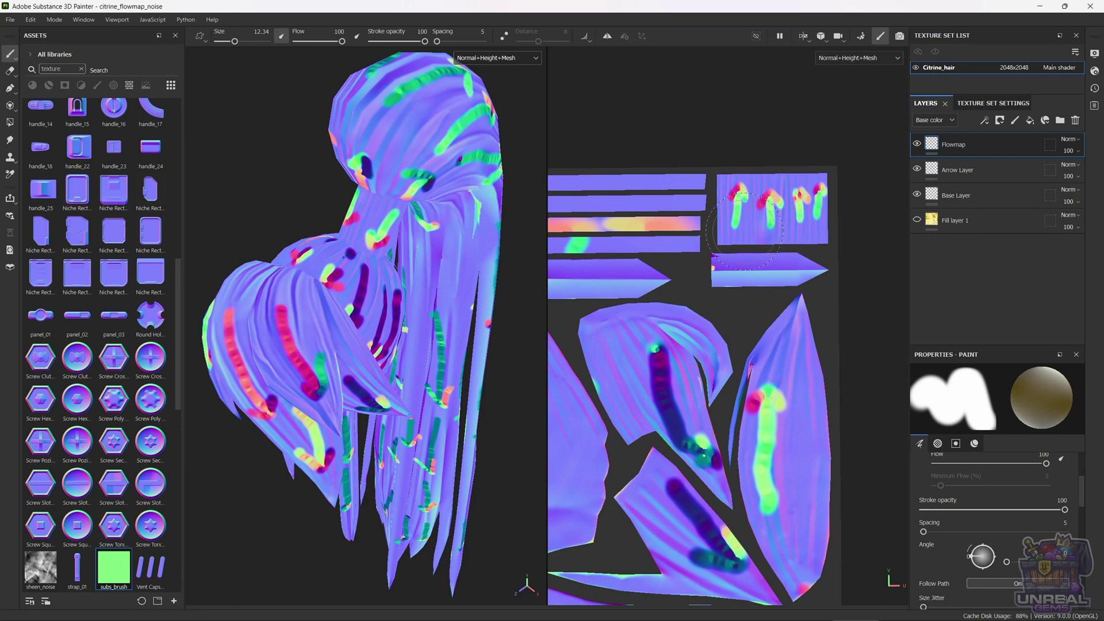
mouse_move(738, 229)
left_mouse_down()
mouse_move(732, 191)
mouse_move(774, 232)
mouse_move(766, 195)
mouse_move(799, 214)
left_mouse_up()
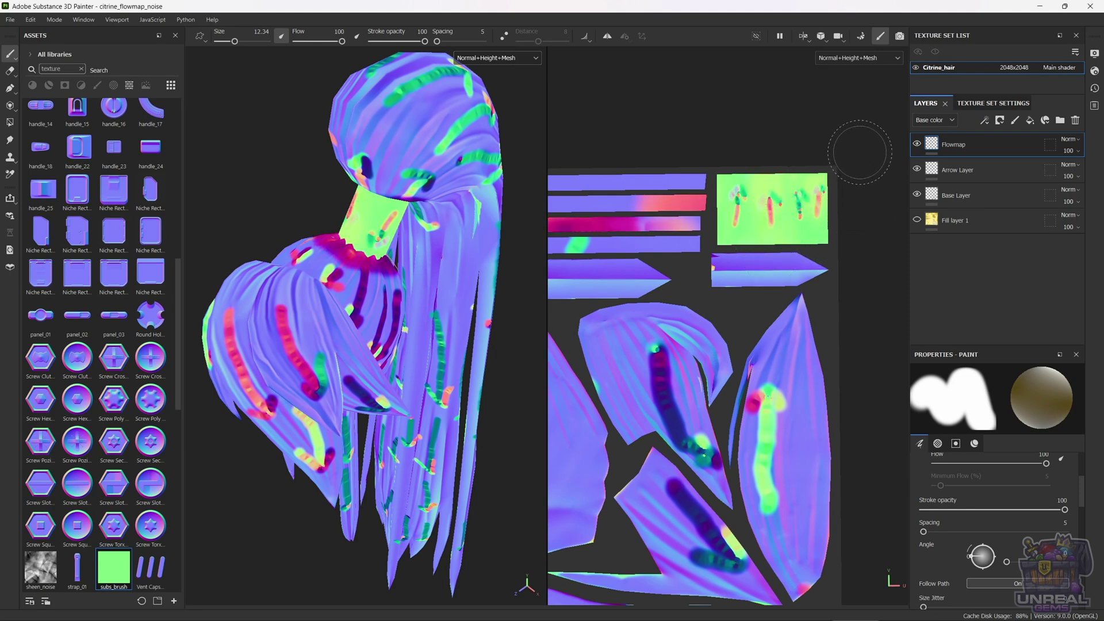
Paint the arrow-shaped strip teal with a dark blue mid patch and teal-green left end
left_click(918, 169)
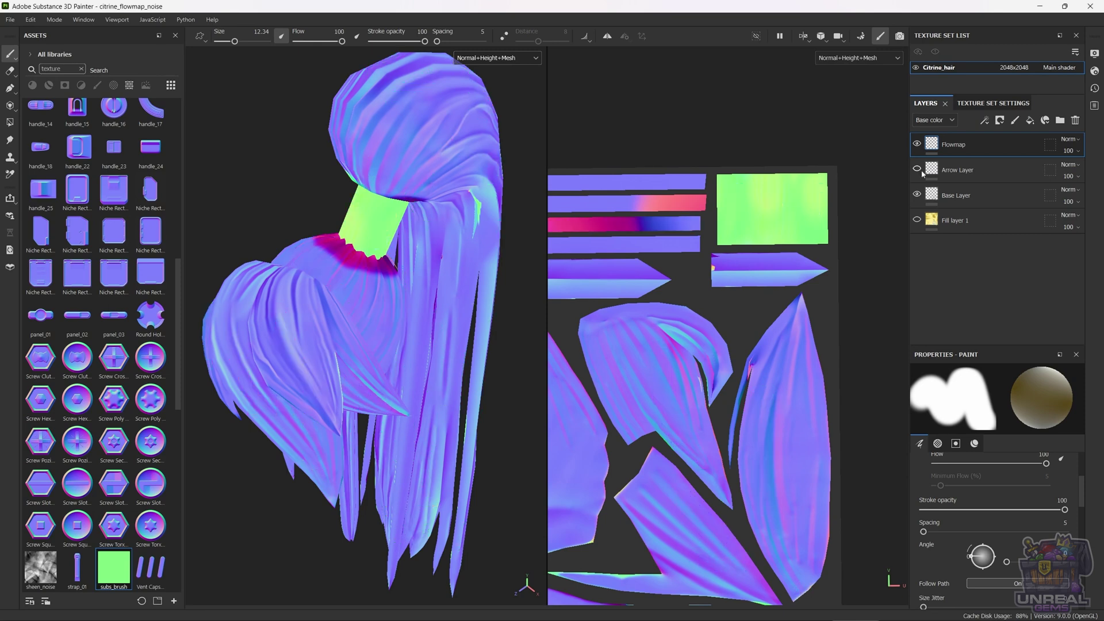
left_click(922, 173)
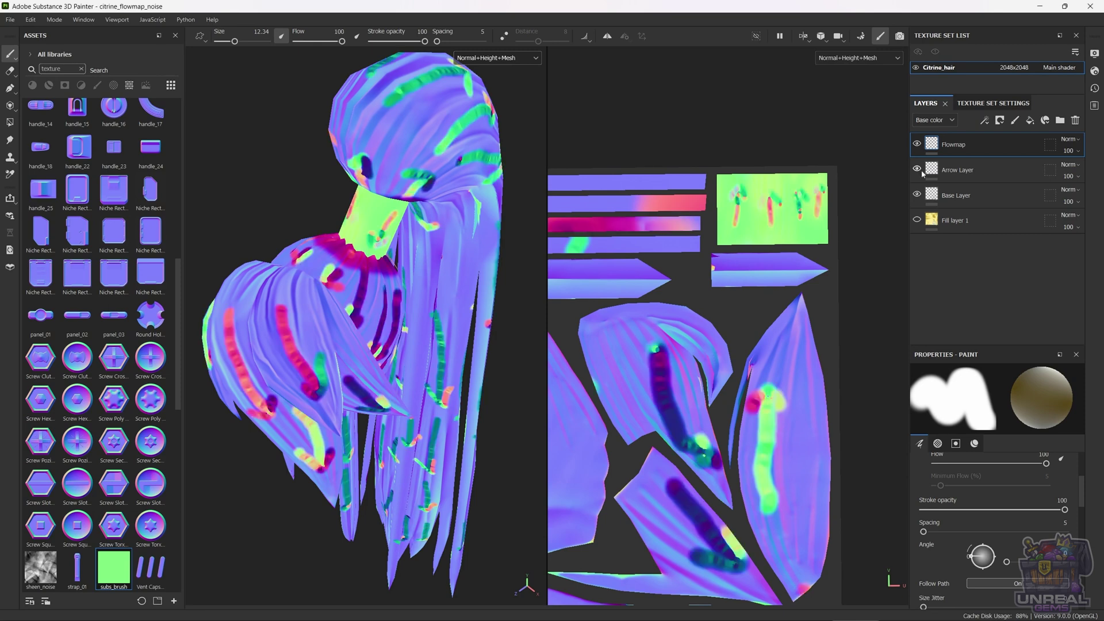
left_click(918, 169)
left_click(917, 170)
left_click_drag(719, 266, 816, 272)
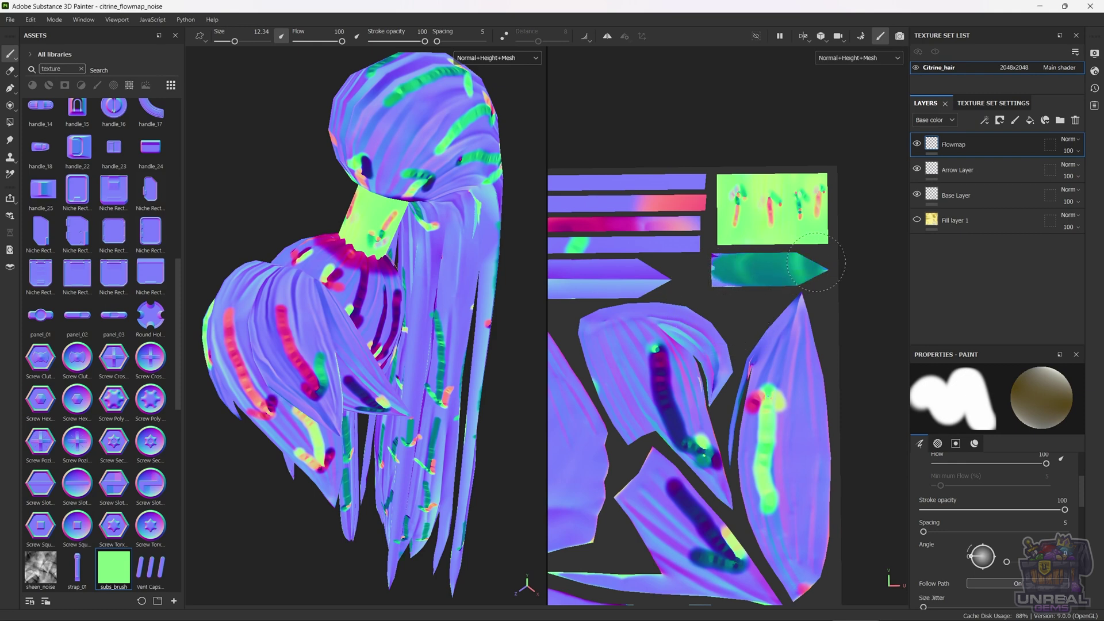
left_click_drag(730, 263, 837, 269)
mouse_move(710, 267)
left_mouse_down()
mouse_move(743, 265)
mouse_move(701, 284)
mouse_move(735, 281)
mouse_move(711, 285)
left_mouse_up()
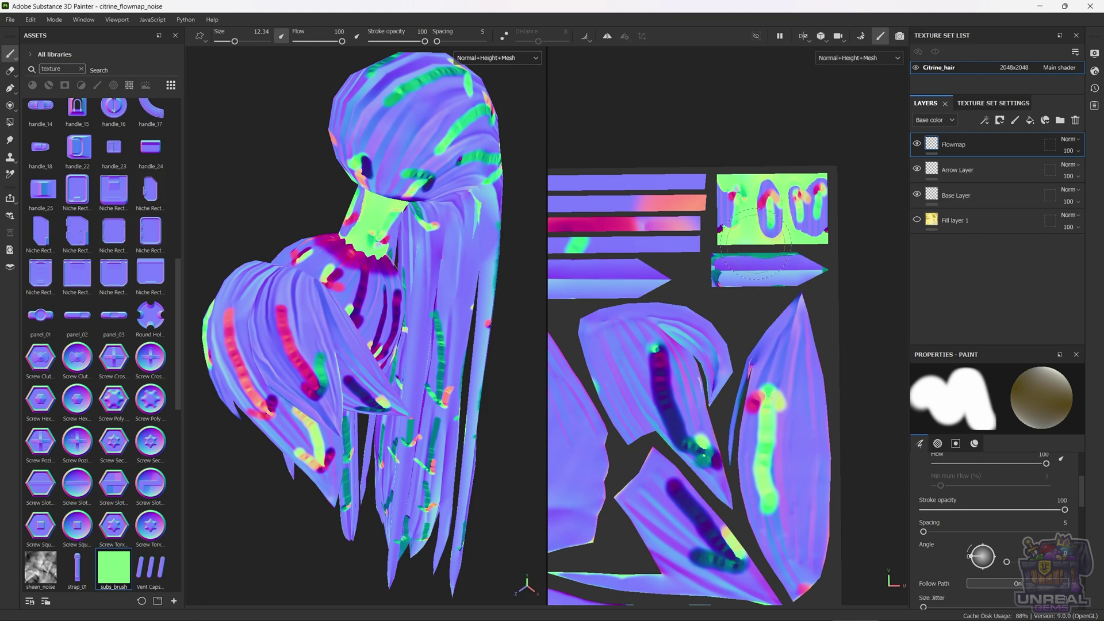
Compare against the Arrow Layer, repaint the strip teal and cover the pink spot
left_click(918, 169)
left_click(917, 170)
left_click_drag(721, 264, 810, 268)
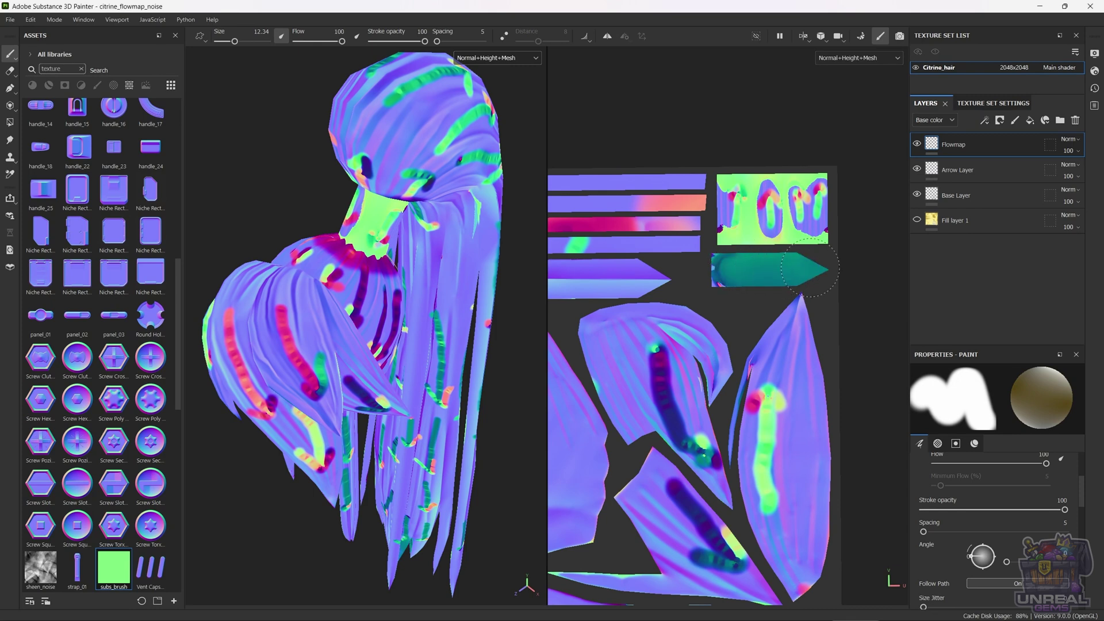
mouse_move(719, 263)
left_mouse_down()
mouse_move(789, 268)
mouse_move(709, 282)
mouse_move(743, 287)
mouse_move(709, 269)
left_mouse_up()
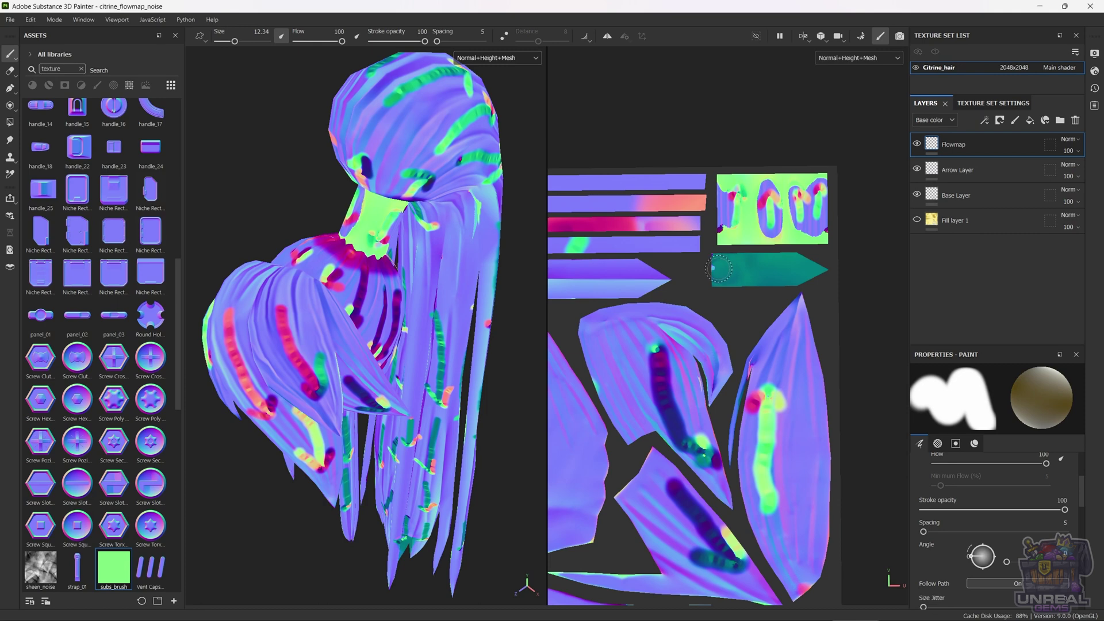
scroll(959, 468, "up", 3)
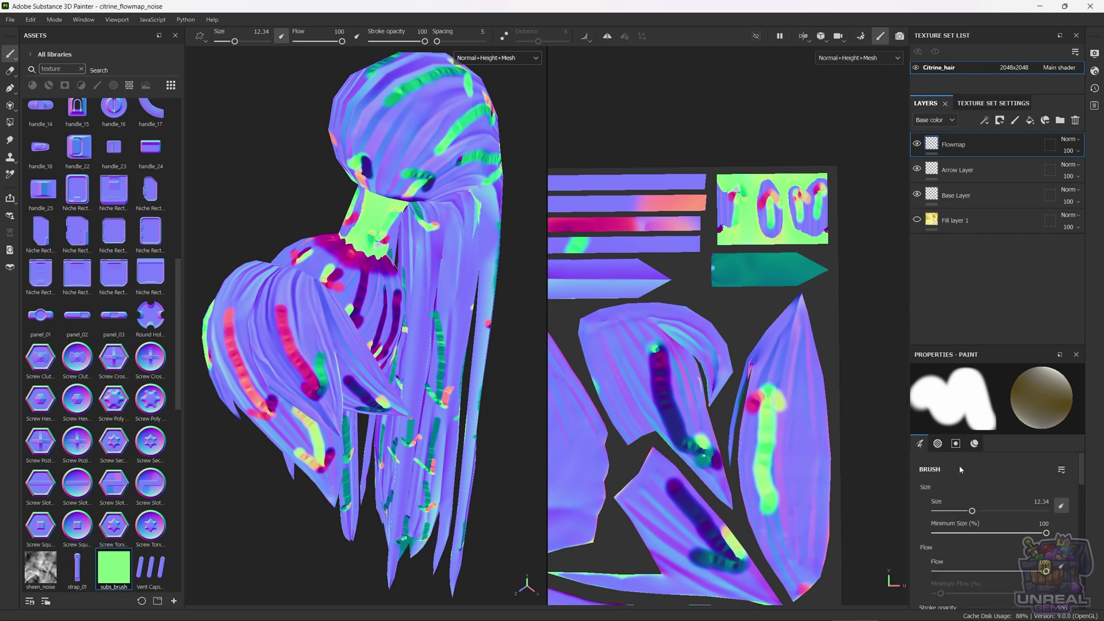
Set brush size to about 10 and paint flow strokes over both halves of the hair-tie patch
left_click(951, 512)
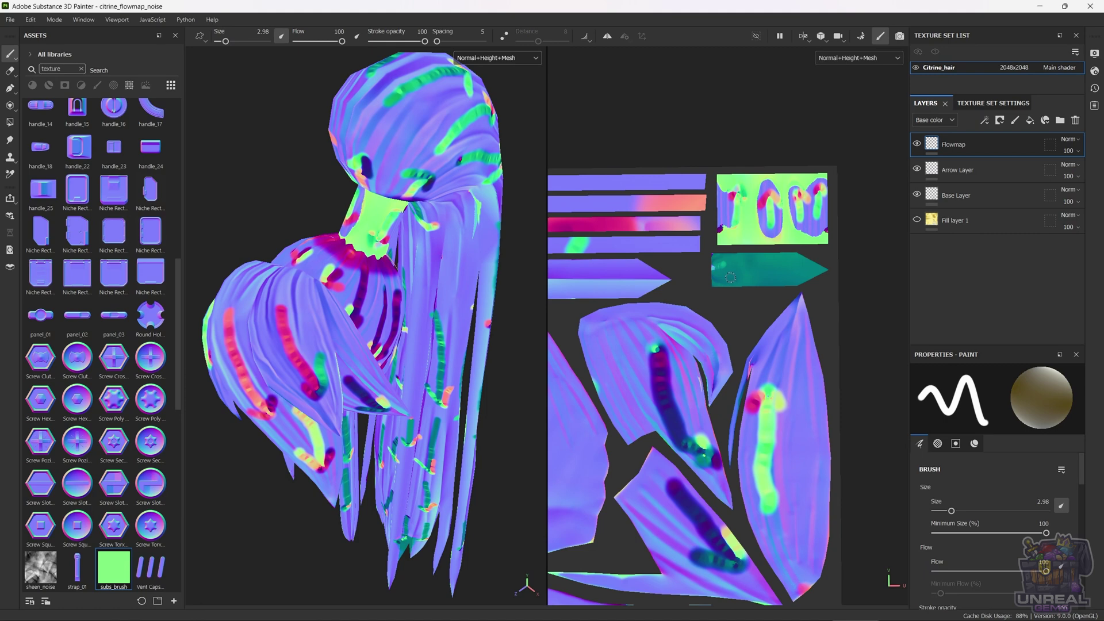
right_click_drag(845, 314, 816, 302, "ctrl")
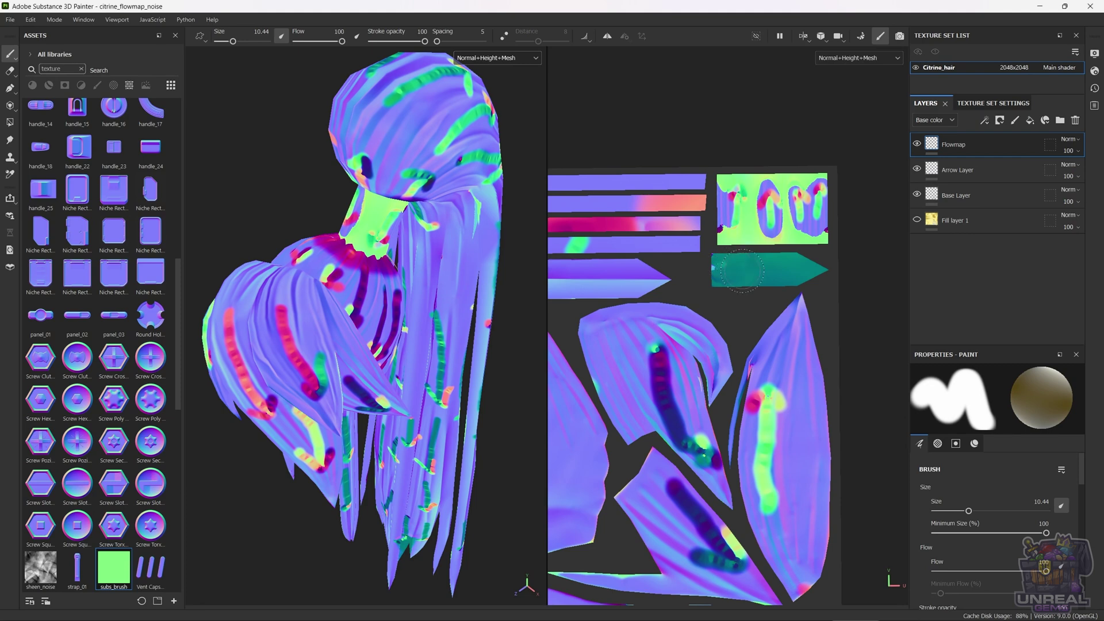
mouse_move(727, 226)
left_mouse_down()
mouse_move(720, 182)
mouse_move(754, 218)
mouse_move(747, 188)
left_mouse_up()
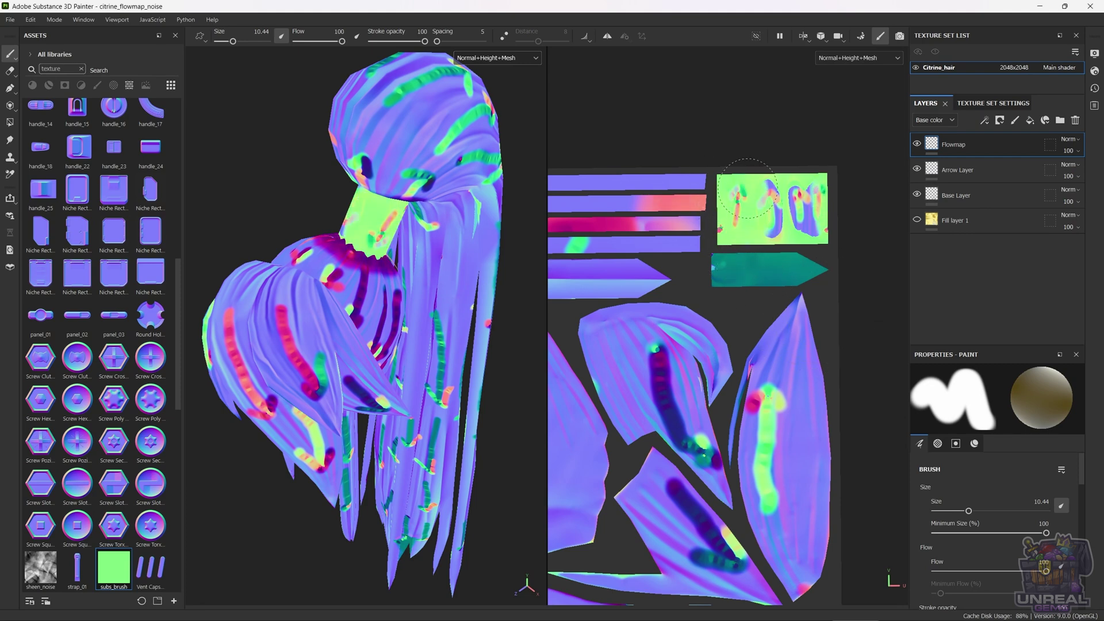
mouse_move(767, 227)
left_mouse_down()
mouse_move(770, 185)
mouse_move(823, 234)
mouse_move(806, 231)
mouse_move(804, 194)
left_mouse_up()
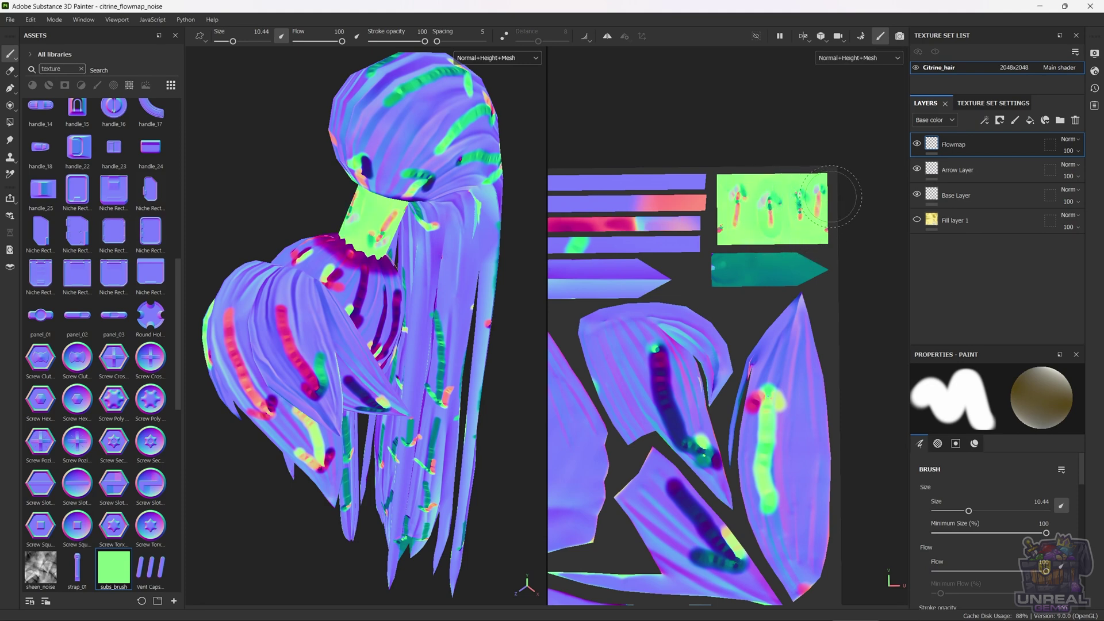
Check against the Arrow Layer, then paint a green upward stroke on the right leaf-shaped island
left_click(918, 170)
left_click(917, 169)
left_click(918, 170)
left_click(918, 170)
scroll(793, 478, "down", 2)
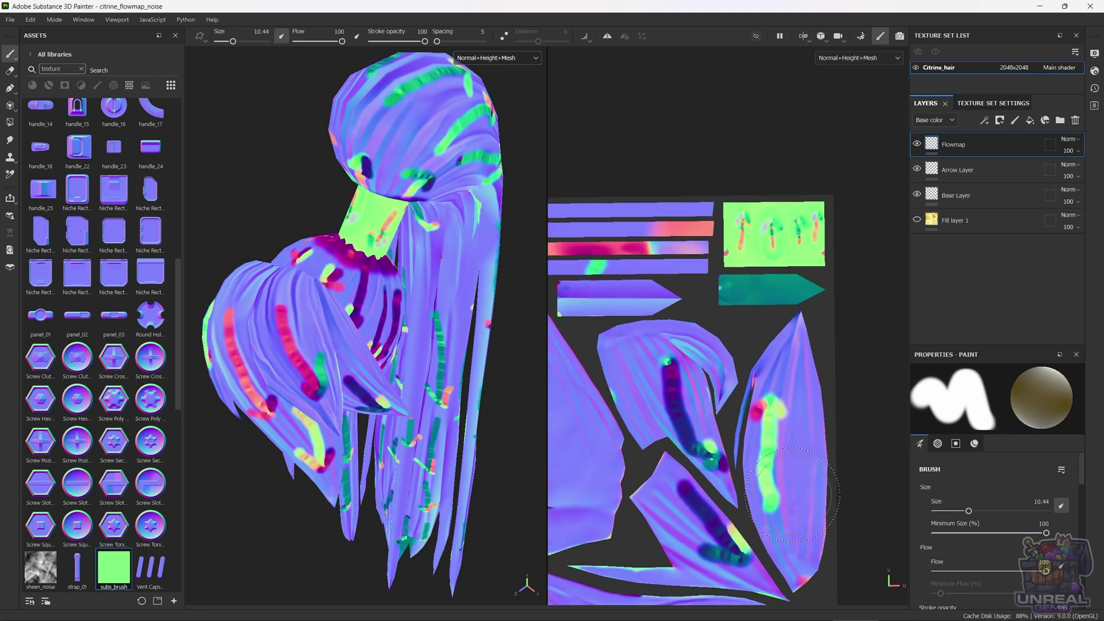
middle_click_drag(798, 490, 791, 353)
mouse_move(806, 428)
left_mouse_down()
mouse_move(794, 297)
mouse_move(808, 216)
left_mouse_up()
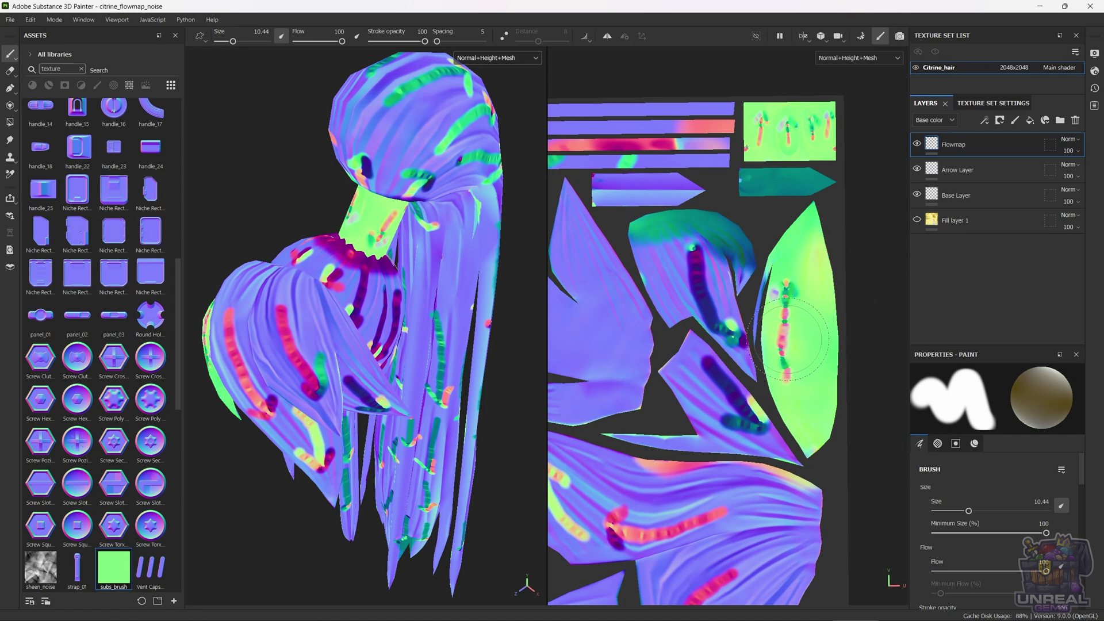
With brush size 1.58, paint a thin magenta stroke down the narrow strip
left_click(946, 511)
left_click_drag(765, 269, 757, 312)
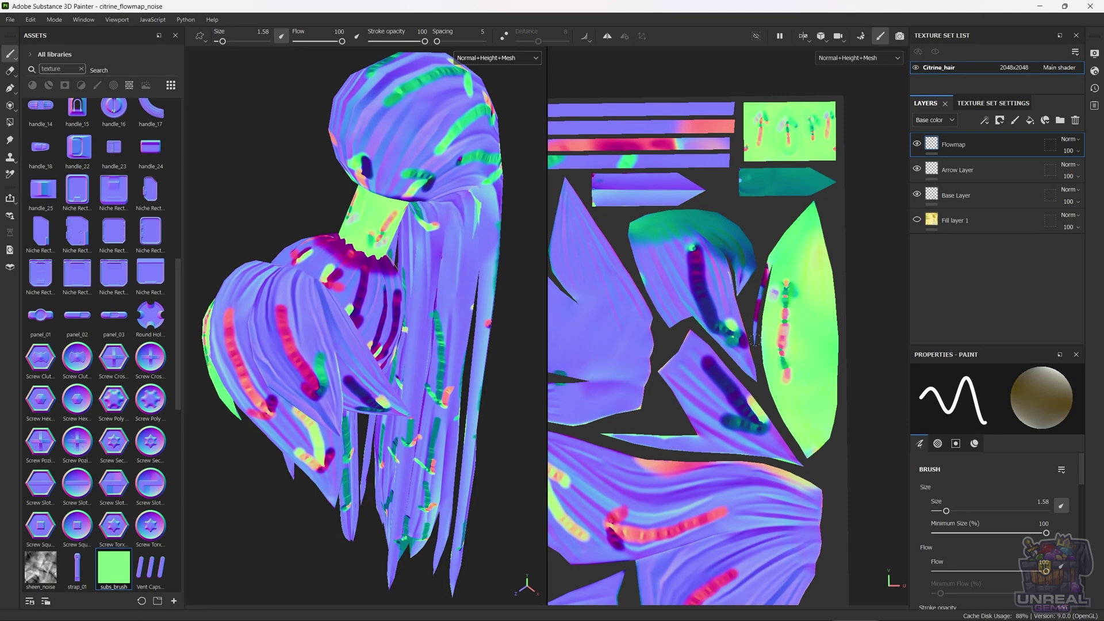
left_click_drag(758, 301, 754, 327)
Raise brush size to 8.69 and paint the central UV island a darker flow colour
scroll(755, 350, "up", 5)
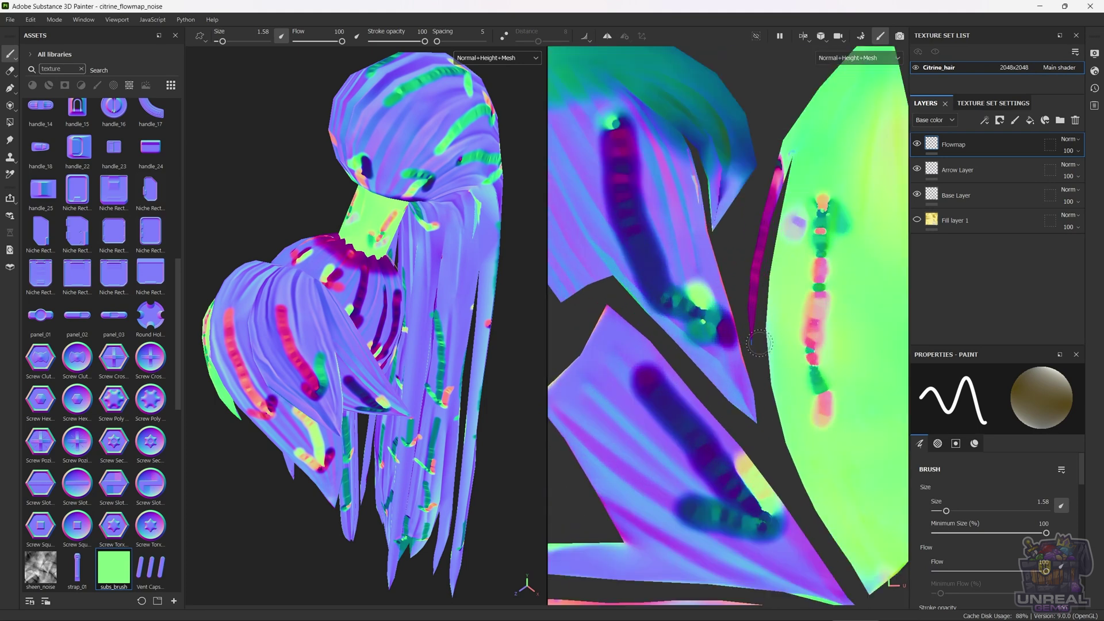
scroll(755, 350, "down", 4)
left_click_drag(946, 510, 959, 510)
left_click(965, 511)
mouse_move(681, 261)
left_mouse_down()
mouse_move(748, 357)
mouse_move(702, 276)
mouse_move(713, 264)
left_mouse_up()
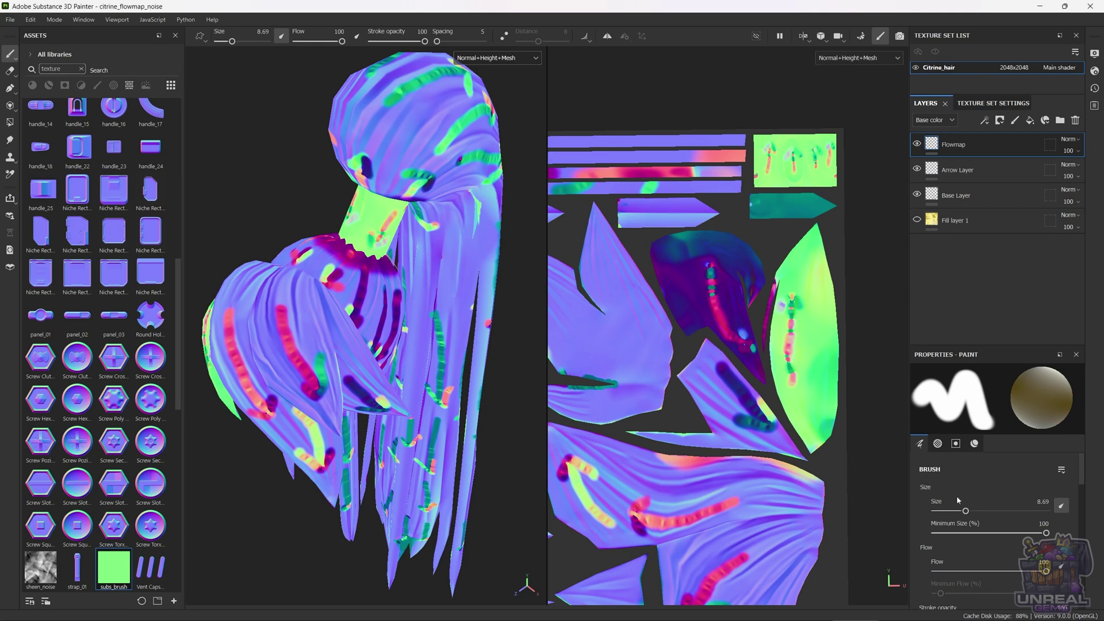
Drop brush size to 3.31 and darken the magenta band on the hair bun
right_click_drag(713, 265, 693, 253, "ctrl")
scroll(689, 239, "down", 3)
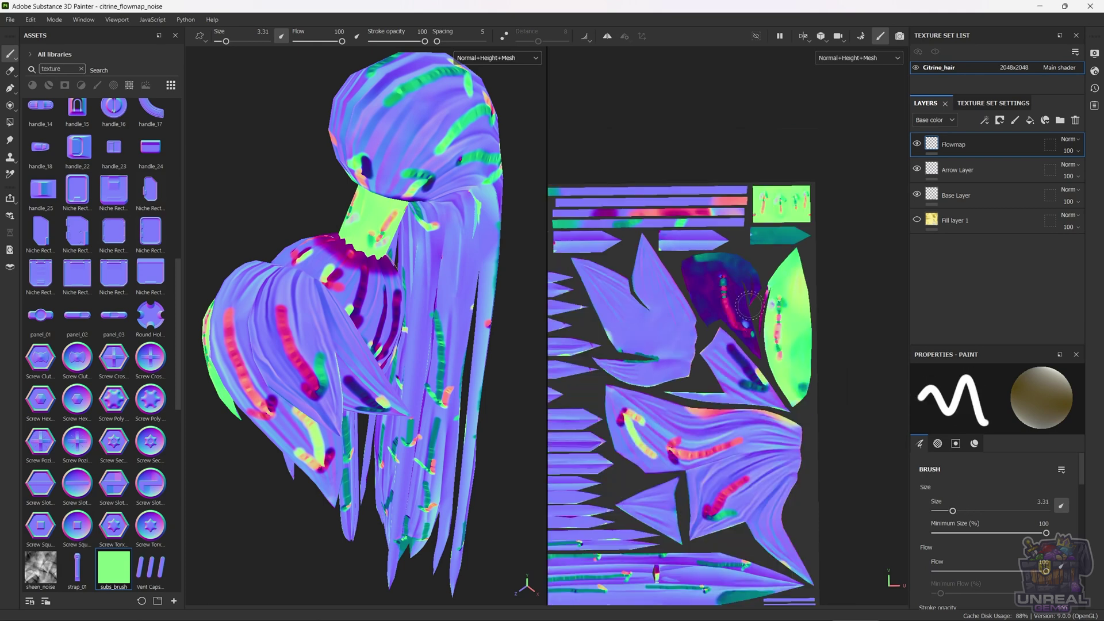
scroll(584, 329, "up", 2)
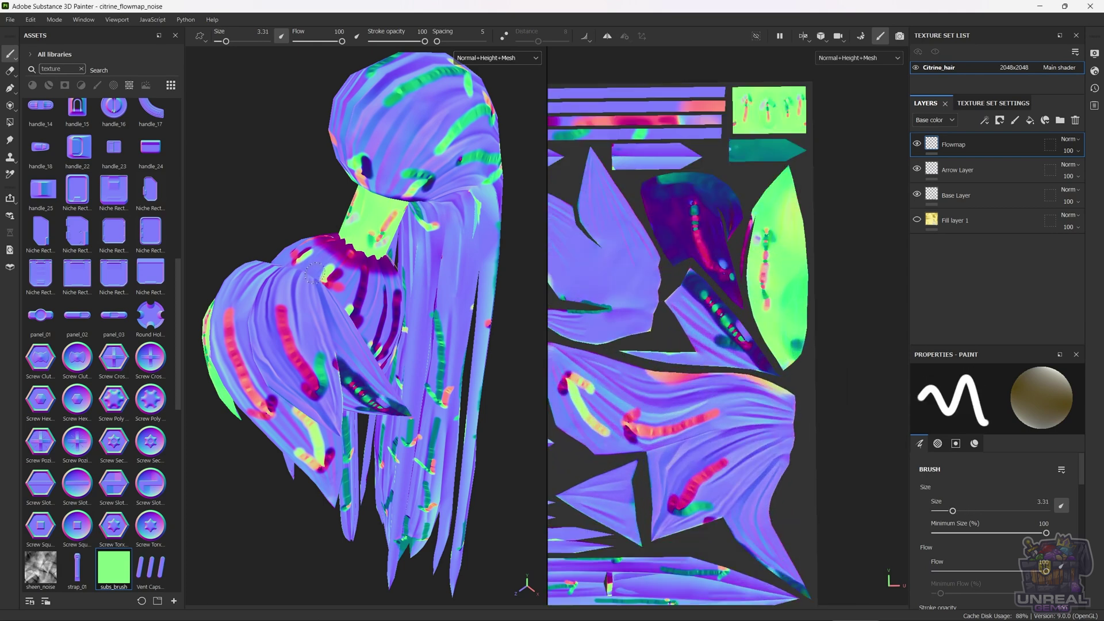
left_click_drag(356, 260, 329, 289)
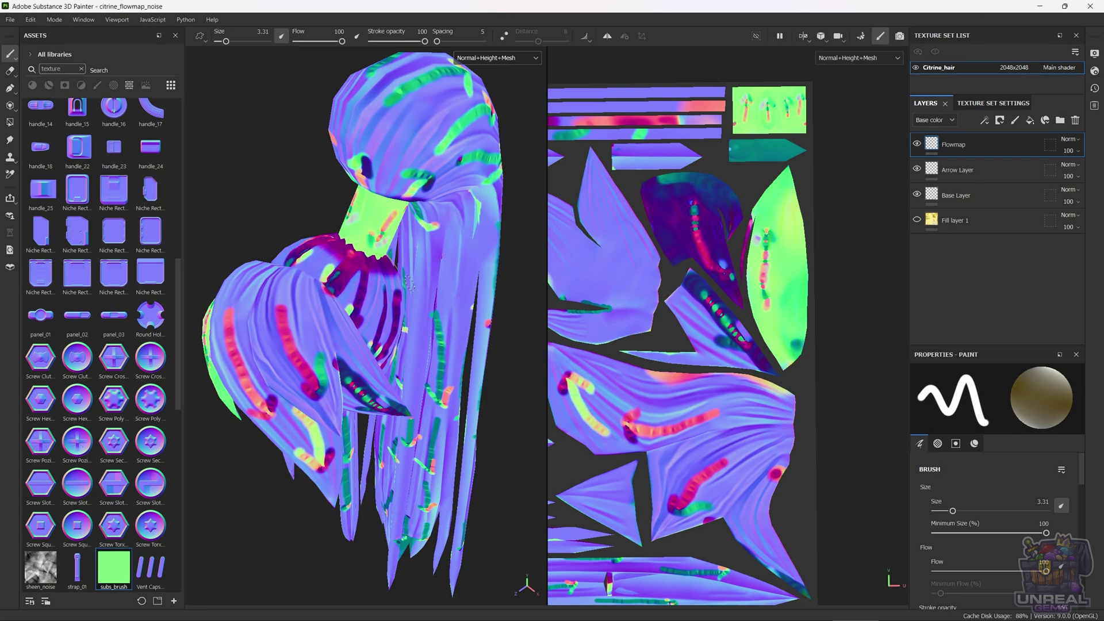
left_click_drag(386, 211, 293, 254, "alt")
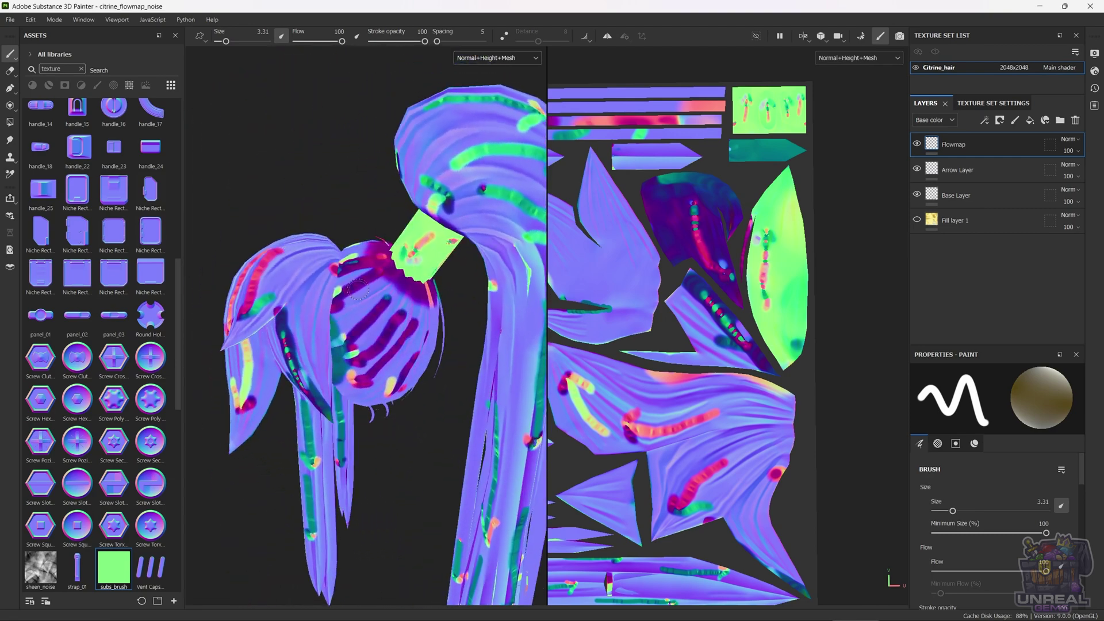
Paint darker strokes across the bun and dark island, and the thin sliver dark teal
mouse_move(386, 278)
left_mouse_down()
mouse_move(347, 319)
mouse_move(400, 288)
mouse_move(365, 334)
mouse_move(375, 316)
left_mouse_up()
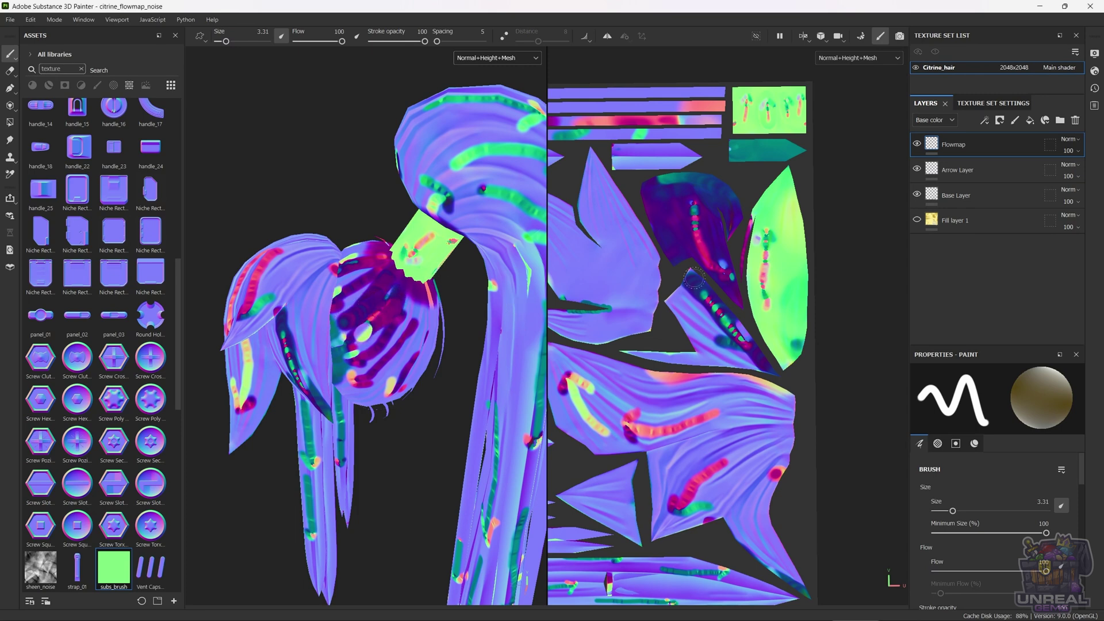
left_click_drag(952, 511, 963, 512)
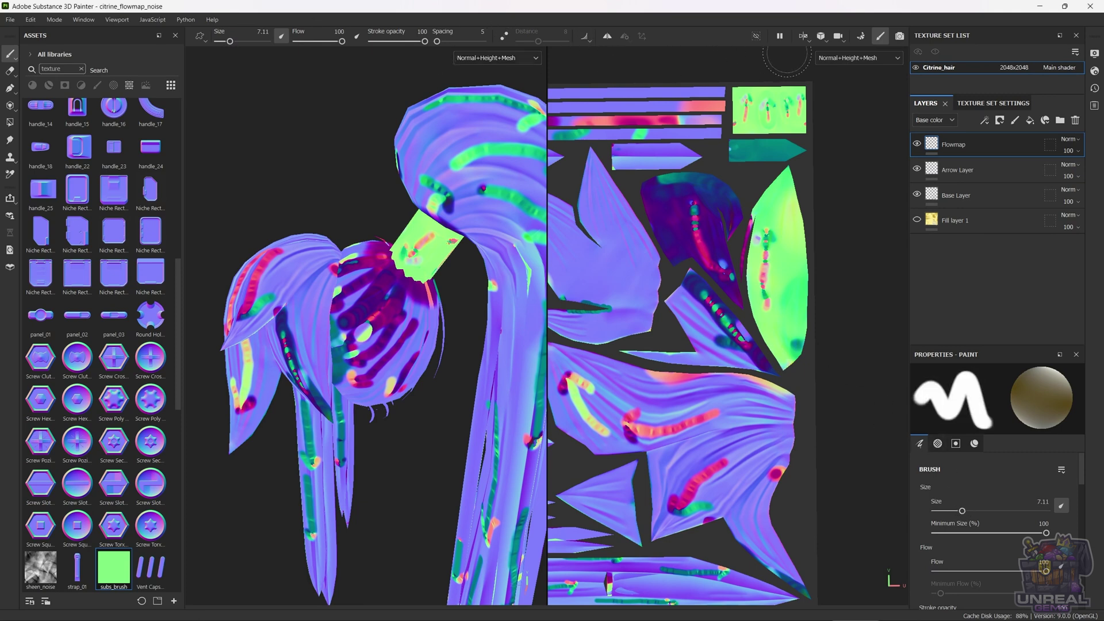
left_click(799, 38)
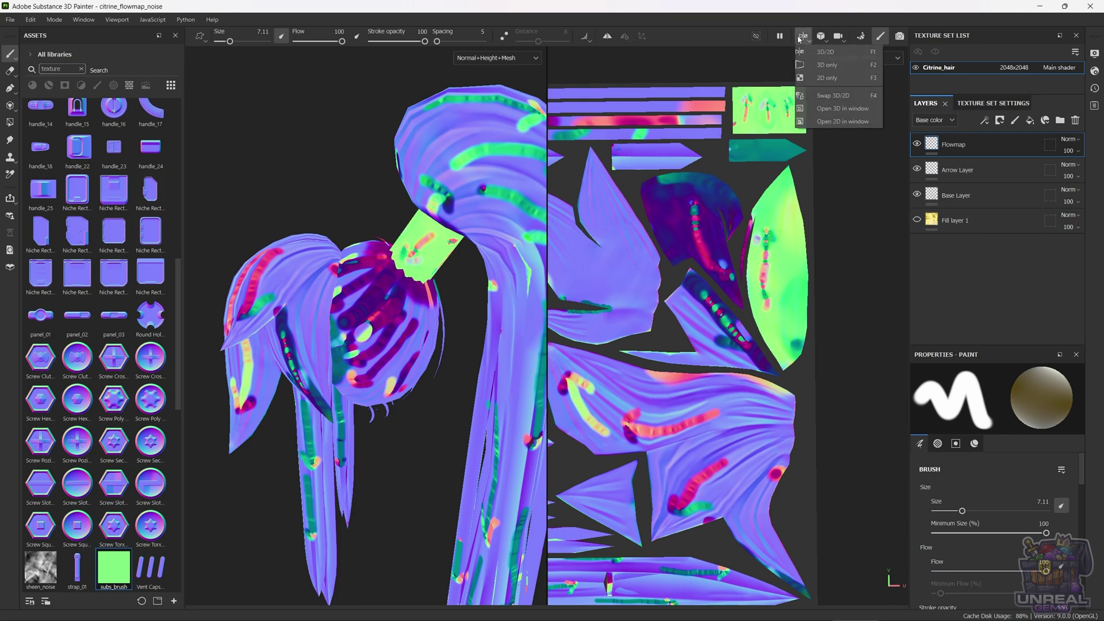
left_click(830, 56)
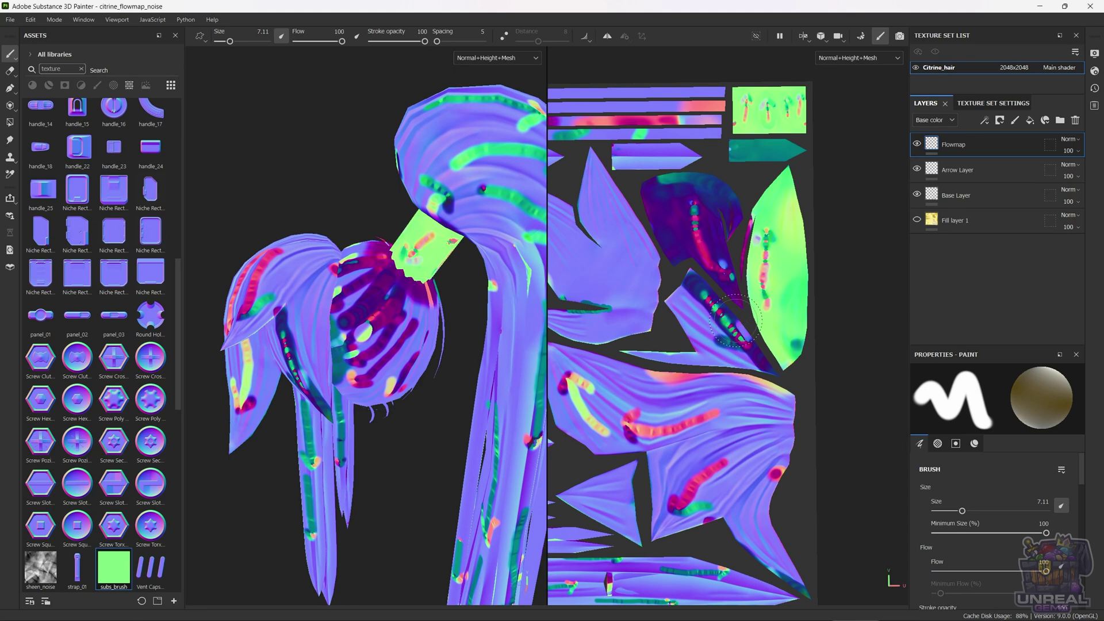
left_click_drag(701, 310, 764, 366)
left_click_drag(707, 299, 742, 342)
mouse_move(672, 345)
left_mouse_down()
mouse_move(722, 353)
mouse_move(638, 352)
mouse_move(691, 342)
mouse_move(701, 314)
mouse_move(679, 290)
mouse_move(687, 271)
mouse_move(747, 358)
left_mouse_up()
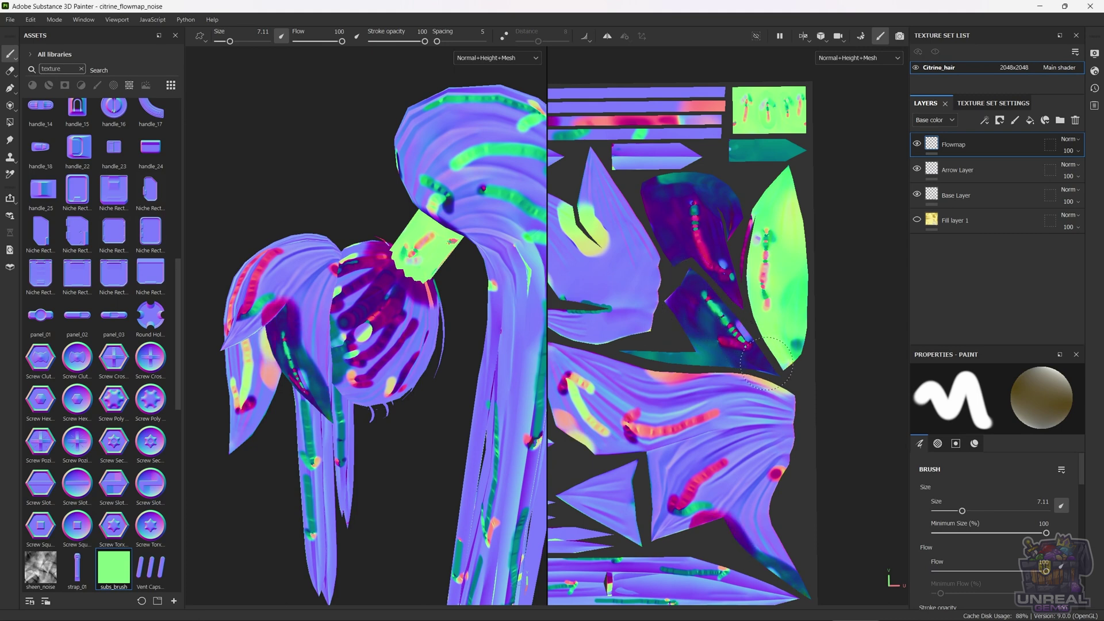
Toggle the Arrow Layer visibility repeatedly to compare the painted flow
left_click(917, 169)
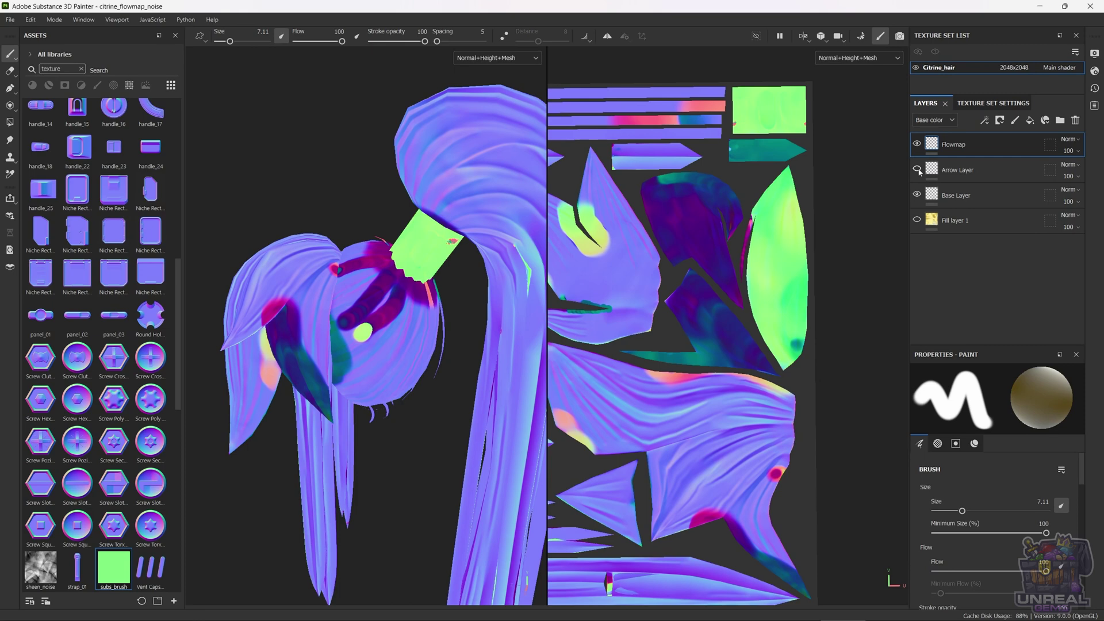
left_click(918, 170)
left_click(917, 169)
left_click(917, 170)
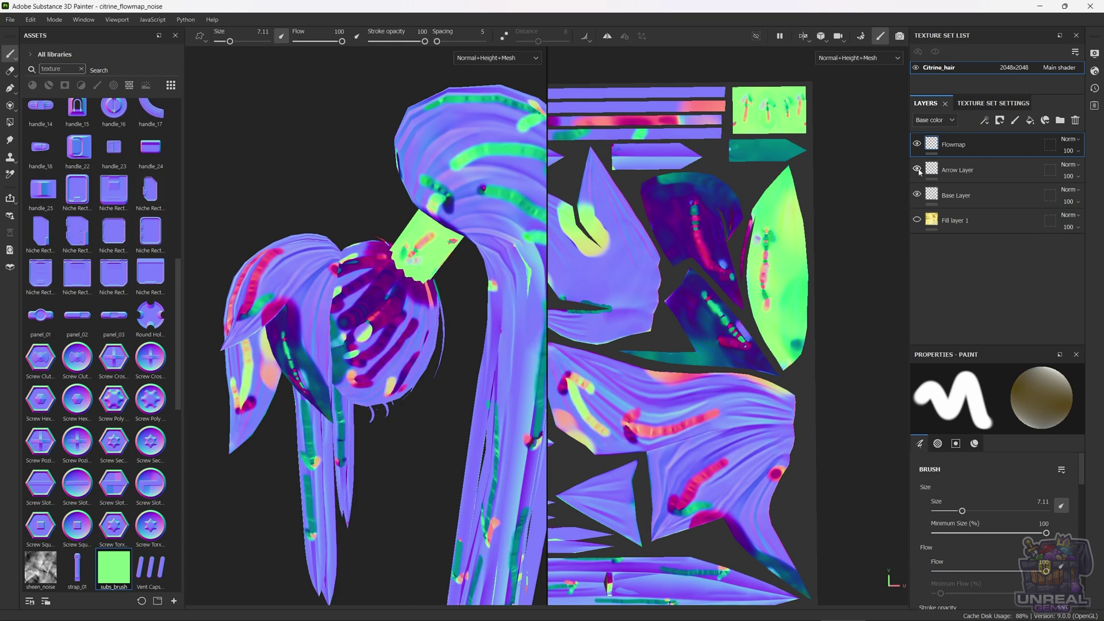
left_click(917, 169)
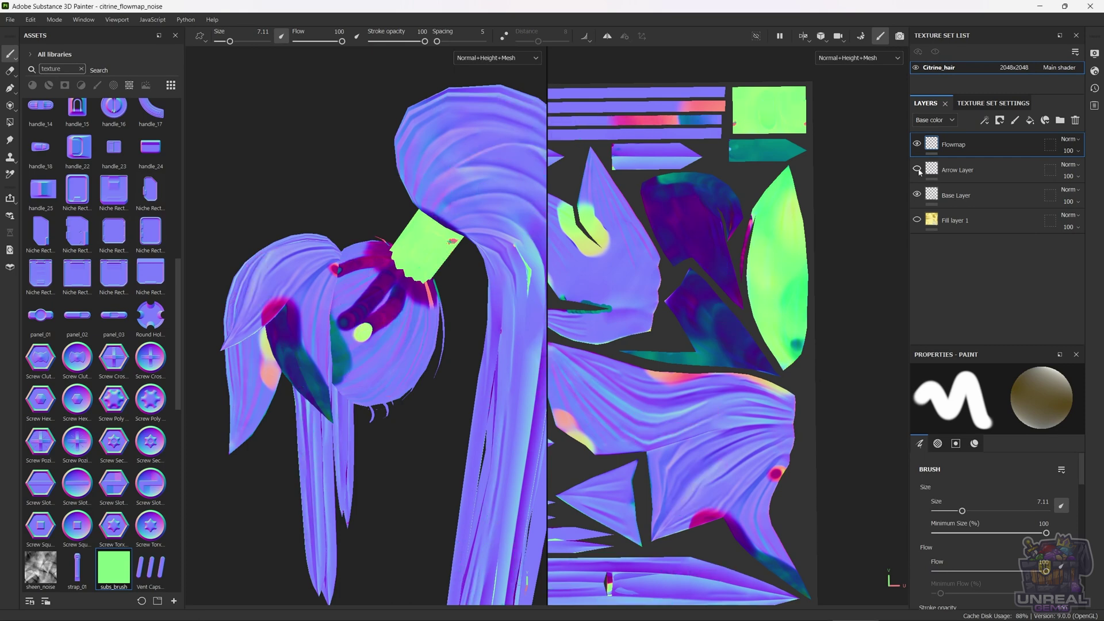
left_click(918, 170)
left_click(917, 170)
left_click(918, 170)
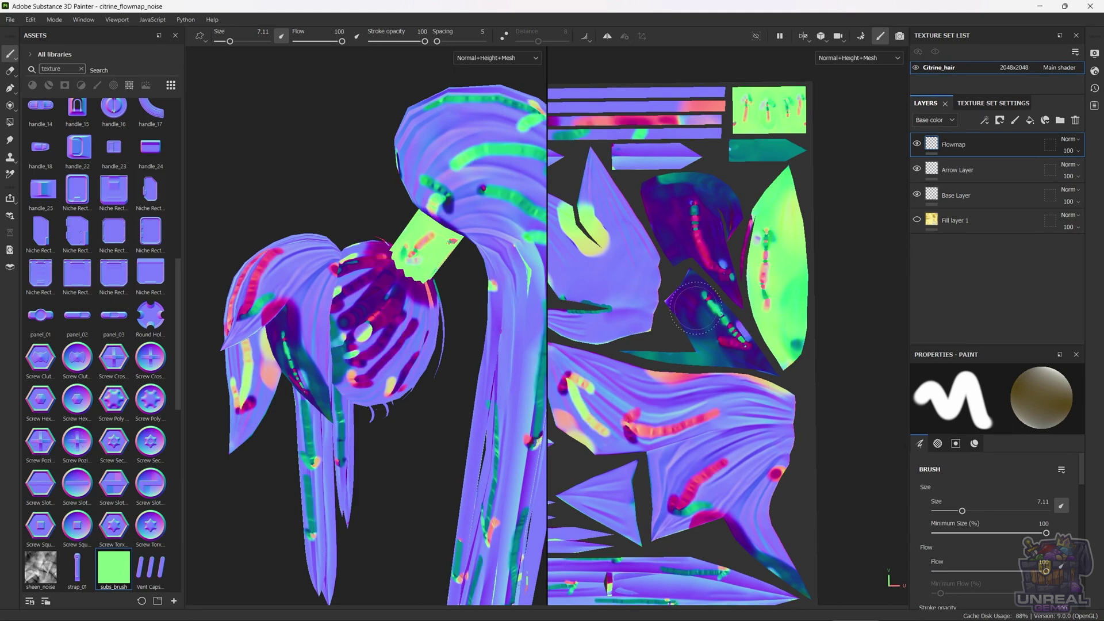
Paint a UV island green and orange, then recolour another island with a larger brush
scroll(679, 322, "down", 2)
mouse_move(655, 341)
left_mouse_down()
mouse_move(621, 259)
mouse_move(593, 327)
left_mouse_up()
middle_click_drag(593, 327, 697, 351)
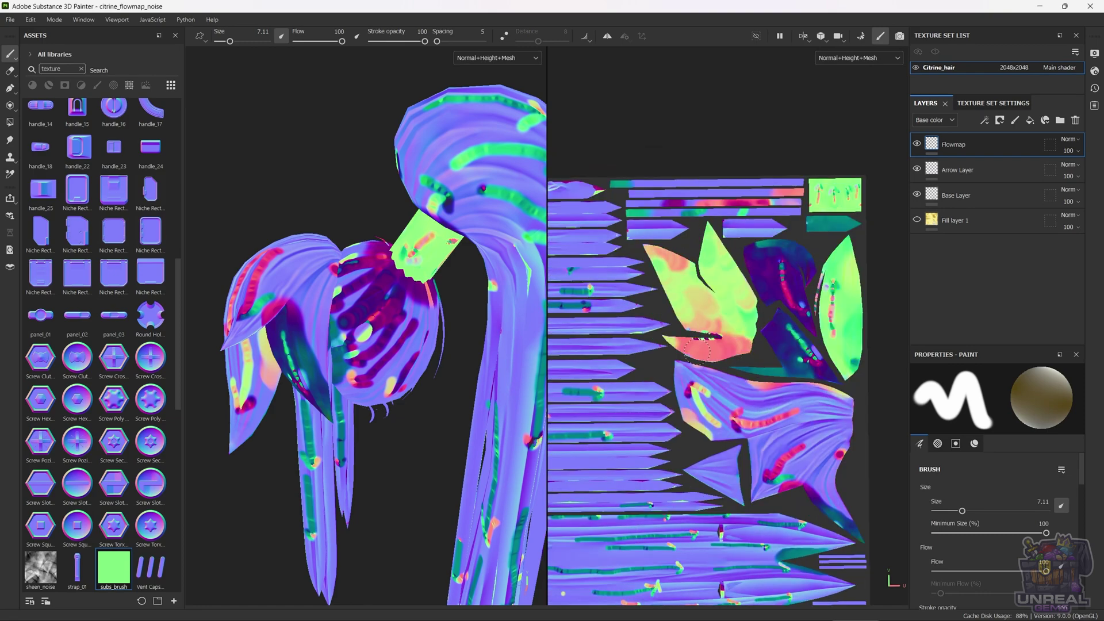
right_click_drag(661, 280, 684, 280, "ctrl")
scroll(661, 281, "up", 2)
mouse_move(662, 280)
left_mouse_down()
mouse_move(748, 345)
mouse_move(690, 397)
left_mouse_up()
scroll(690, 397, "down", 2)
scroll(600, 473, "up", 4)
Paint the lower hair strips green and enlarge the brush for broader strokes
mouse_move(600, 473)
left_mouse_down()
mouse_move(782, 443)
mouse_move(636, 509)
left_mouse_up()
scroll(633, 506, "up", 3)
right_click_drag(632, 506, 621, 503, "ctrl")
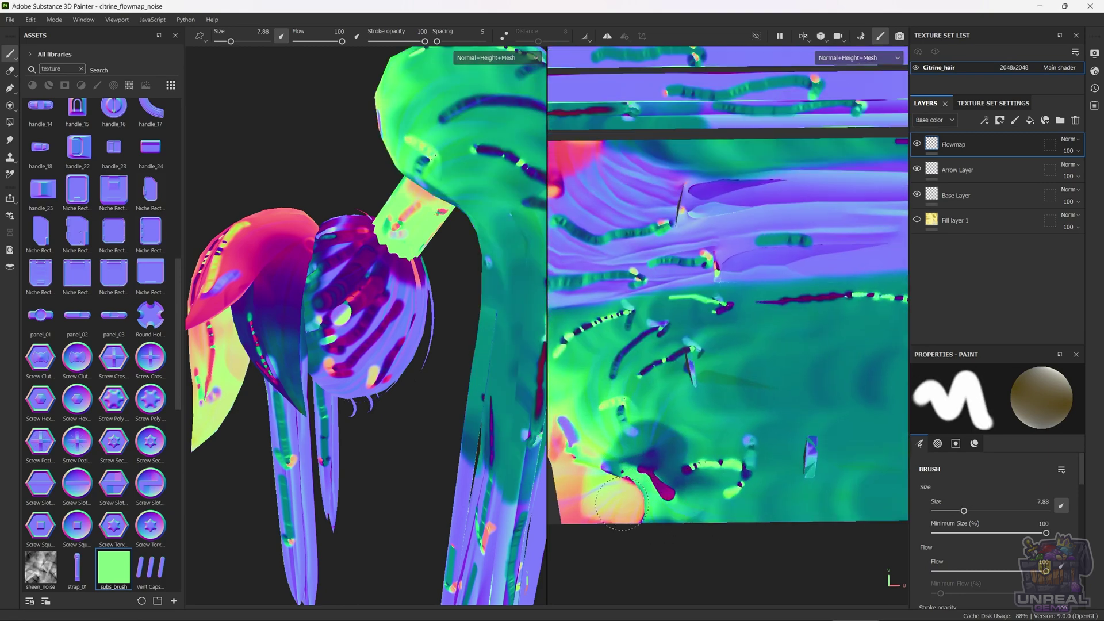
scroll(621, 503, "down", 2)
right_click_drag(621, 460, 641, 461, "ctrl")
scroll(622, 401, "up", 2)
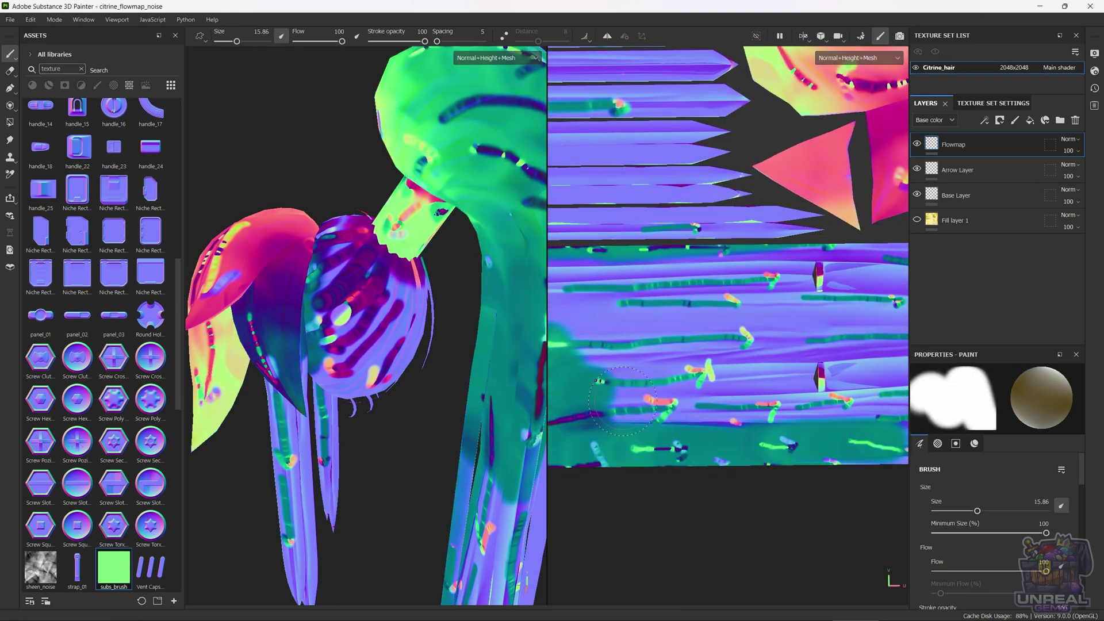
scroll(623, 401, "down", 5)
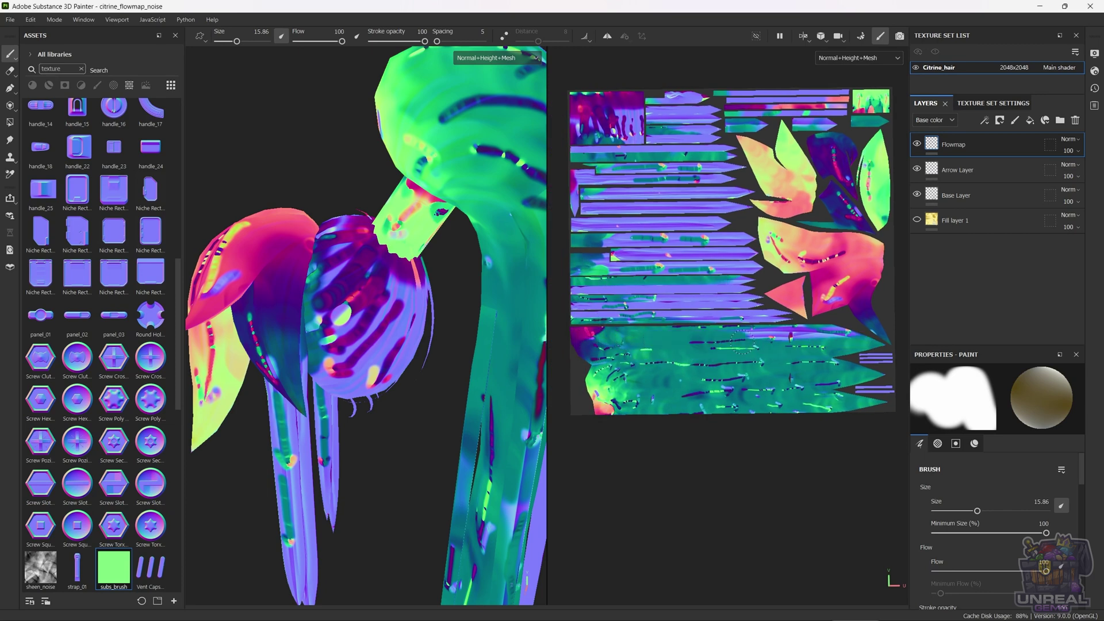
scroll(673, 383, "up", 3)
Paint the purple and upper hair strips green, extending onto the upper-left patch
mouse_move(673, 384)
left_mouse_down()
mouse_move(851, 386)
mouse_move(575, 377)
mouse_move(833, 368)
mouse_move(795, 342)
mouse_move(805, 323)
mouse_move(592, 315)
mouse_move(828, 287)
mouse_move(577, 256)
mouse_move(817, 213)
mouse_move(713, 236)
left_mouse_up()
scroll(713, 236, "up", 1)
middle_click_drag(713, 236, 713, 322)
mouse_move(575, 285)
left_mouse_down()
mouse_move(844, 284)
mouse_move(856, 318)
mouse_move(813, 283)
mouse_move(703, 265)
mouse_move(818, 217)
mouse_move(752, 200)
mouse_move(672, 266)
mouse_move(610, 242)
left_mouse_up()
left_click_drag(368, 345, 402, 420, "alt")
key("bracketleft")
key("bracketleft")
key("bracketleft")
key("bracketleft")
key("bracketleft")
key("bracketleft")
key("bracketleft")
key("bracketleft")
key("bracketleft")
left_click_drag(278, 327, 328, 362, "alt")
Hide the Arrow Layer, shrink the brush to 0.62, and inspect the hair from side and front
left_click(917, 168)
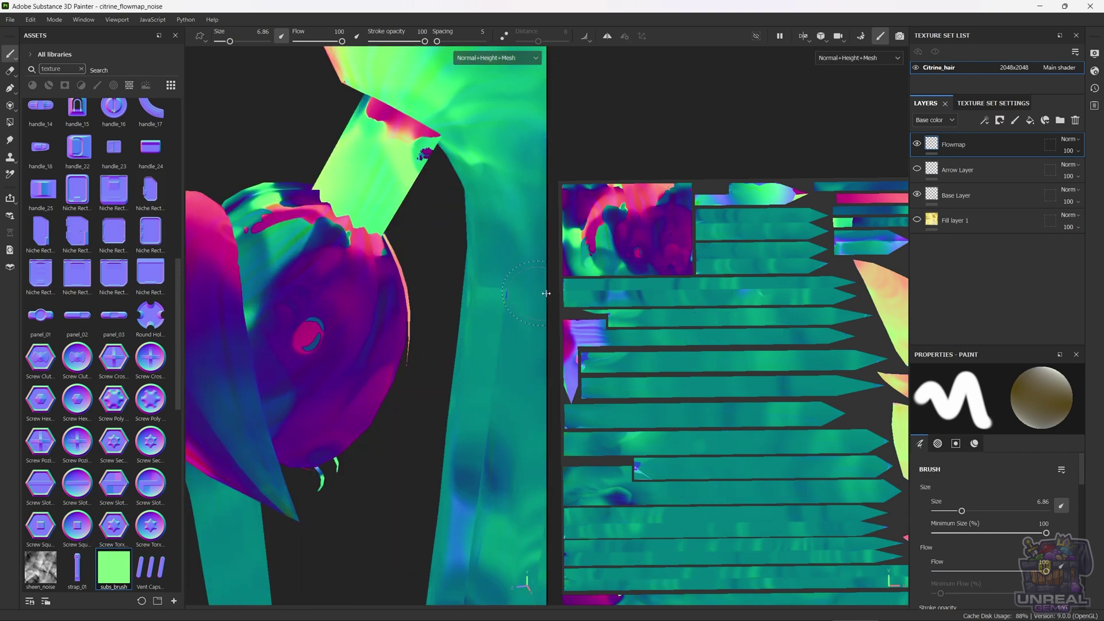
mouse_move(438, 242)
left_mouse_down("alt")
mouse_move(314, 168)
mouse_move(408, 164)
mouse_move(447, 213)
left_mouse_up("alt")
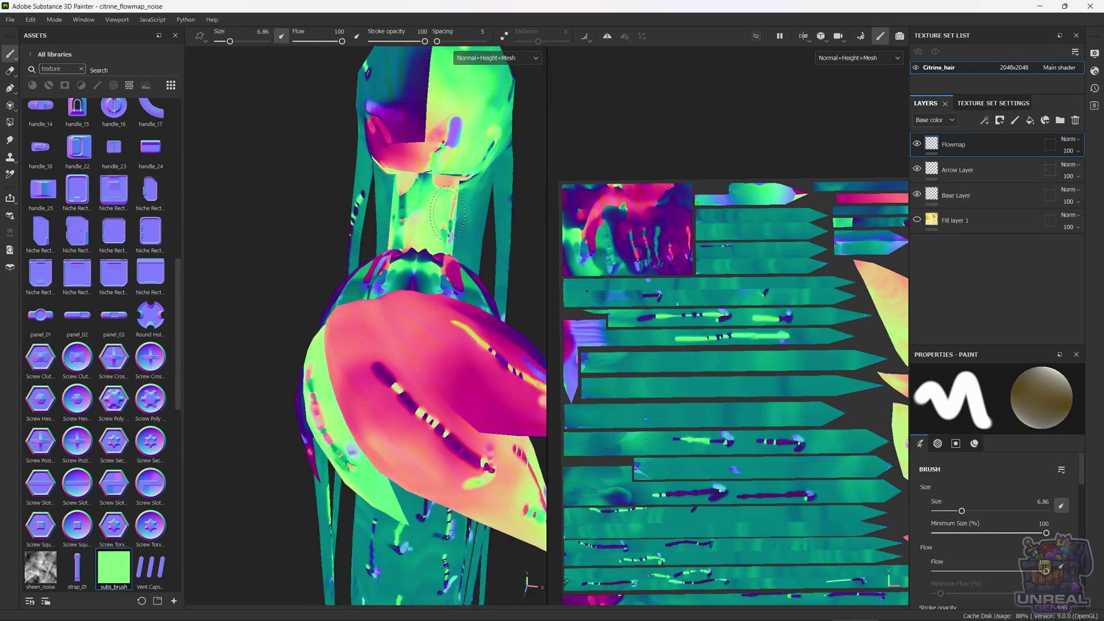
scroll(633, 242, "up", 3)
scroll(633, 242, "down", 3)
left_click_drag(403, 287, 437, 397, "alt")
scroll(659, 258, "up", 3)
key("bracketleft")
key("bracketleft")
key("bracketleft")
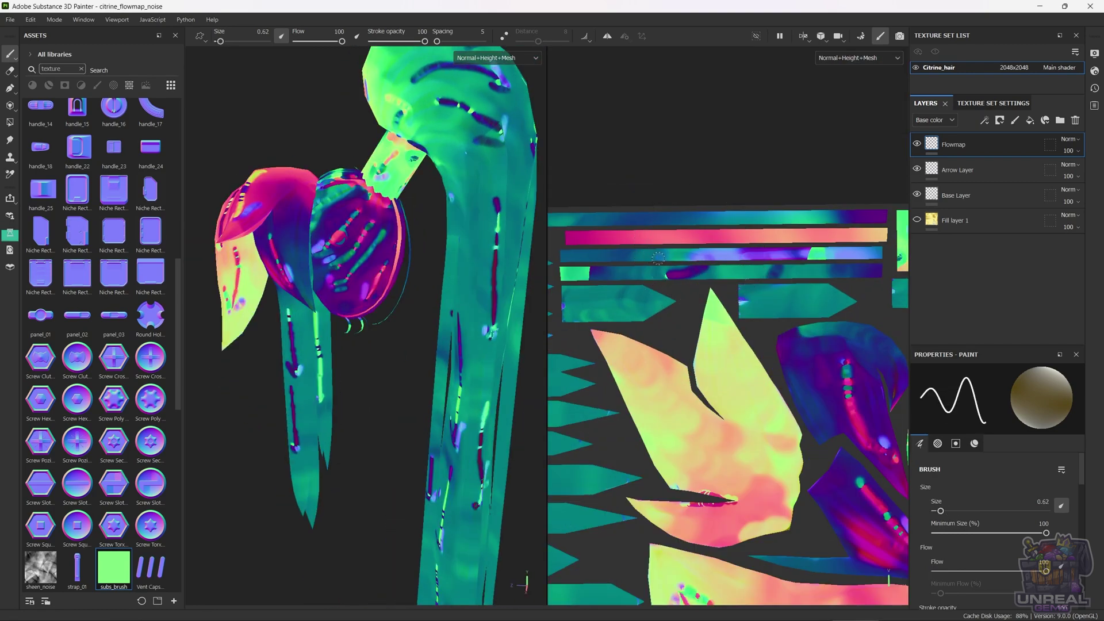
scroll(658, 258, "down", 3)
left_click(918, 169)
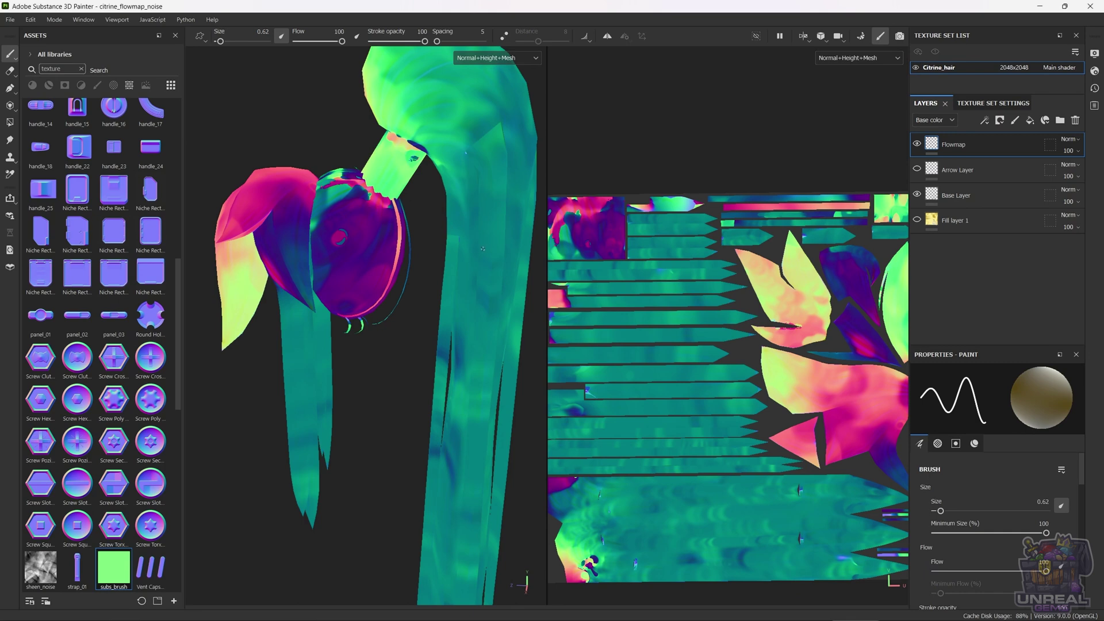
left_click_drag(410, 224, 443, 230, "alt")
middle_click_drag(429, 254, 351, 374, "alt")
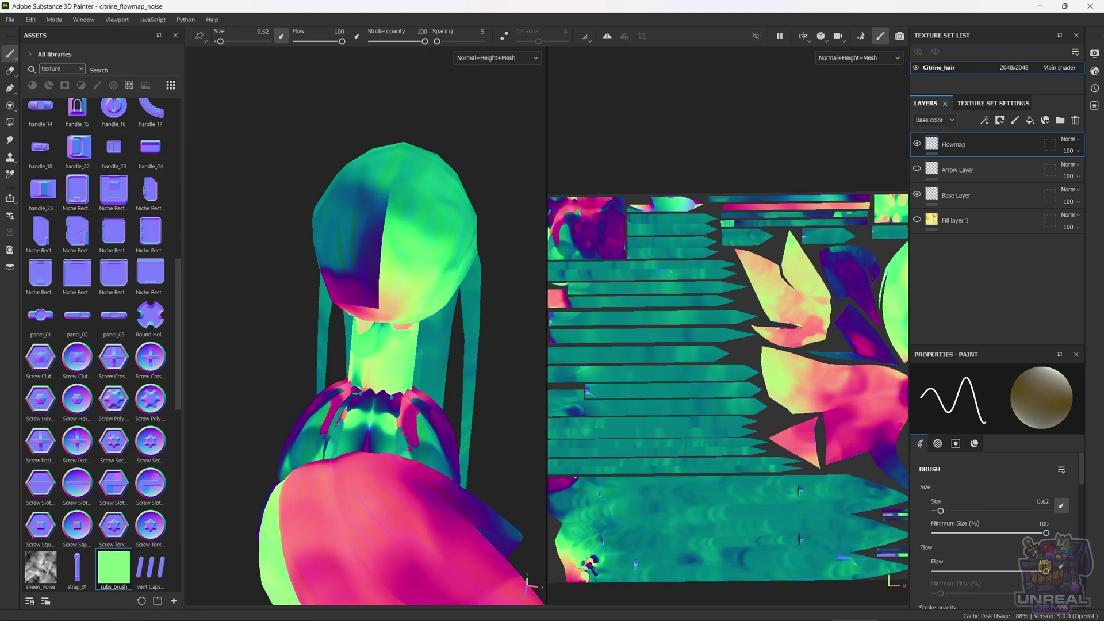
Bring the whole UV sheet into view and orbit the hair model slightly
scroll(619, 446, "up", 3)
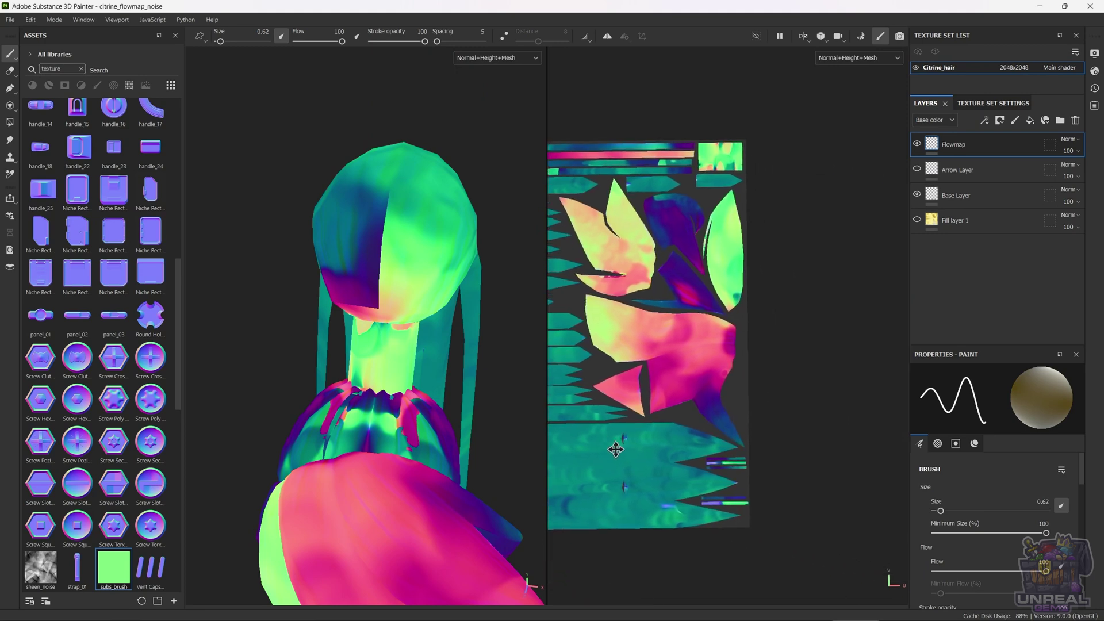
scroll(729, 463, "up", 4)
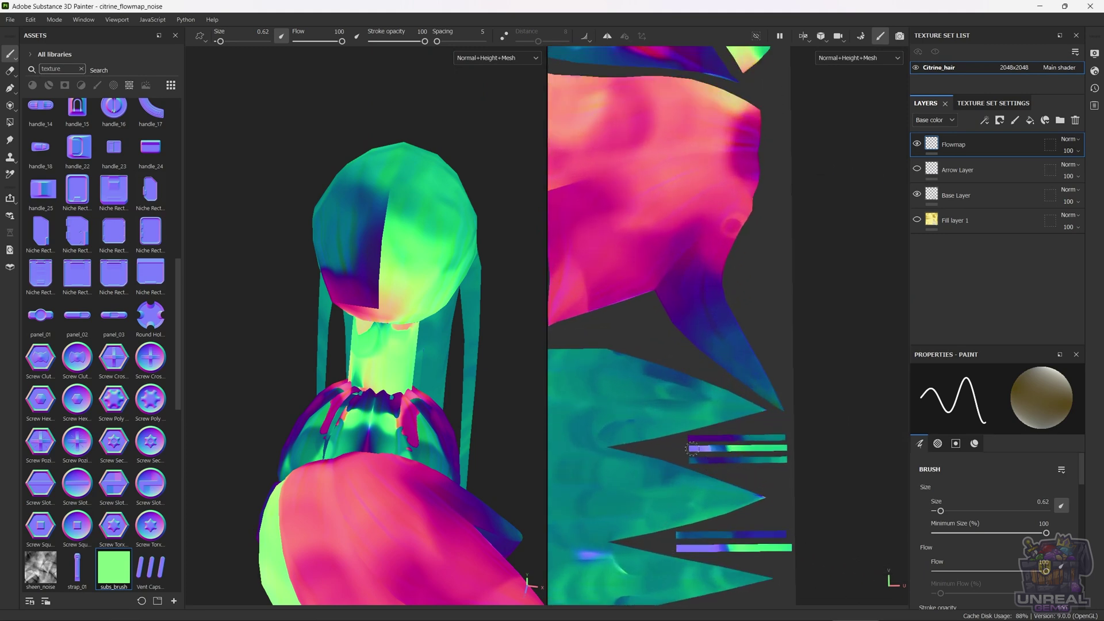
scroll(684, 443, "down", 6)
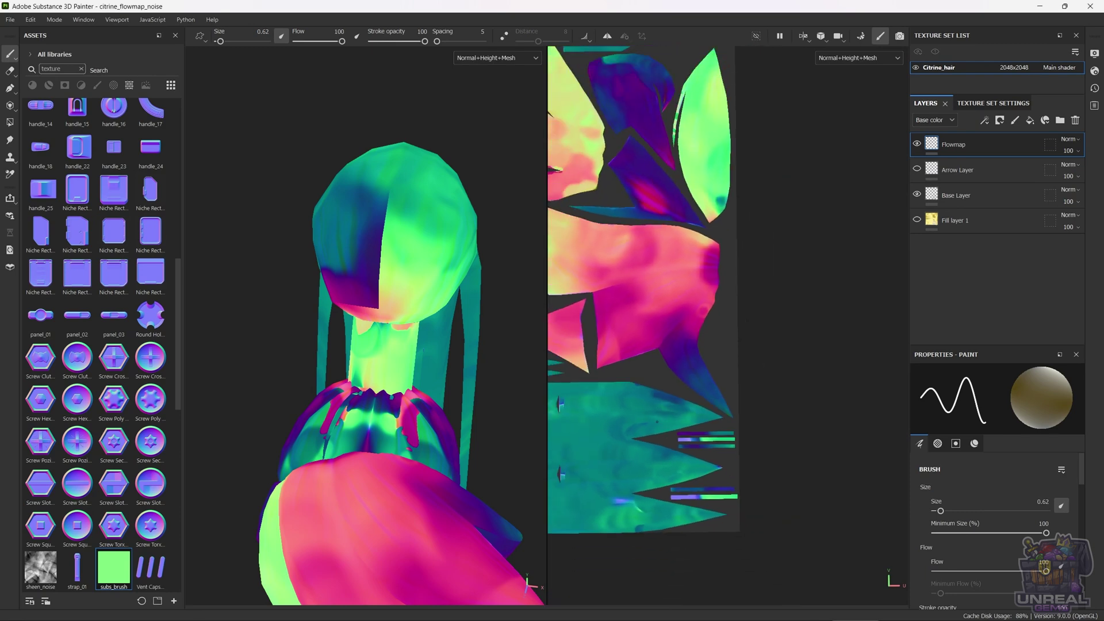
middle_click_drag(588, 314, 784, 375)
scroll(713, 356, "down", 1)
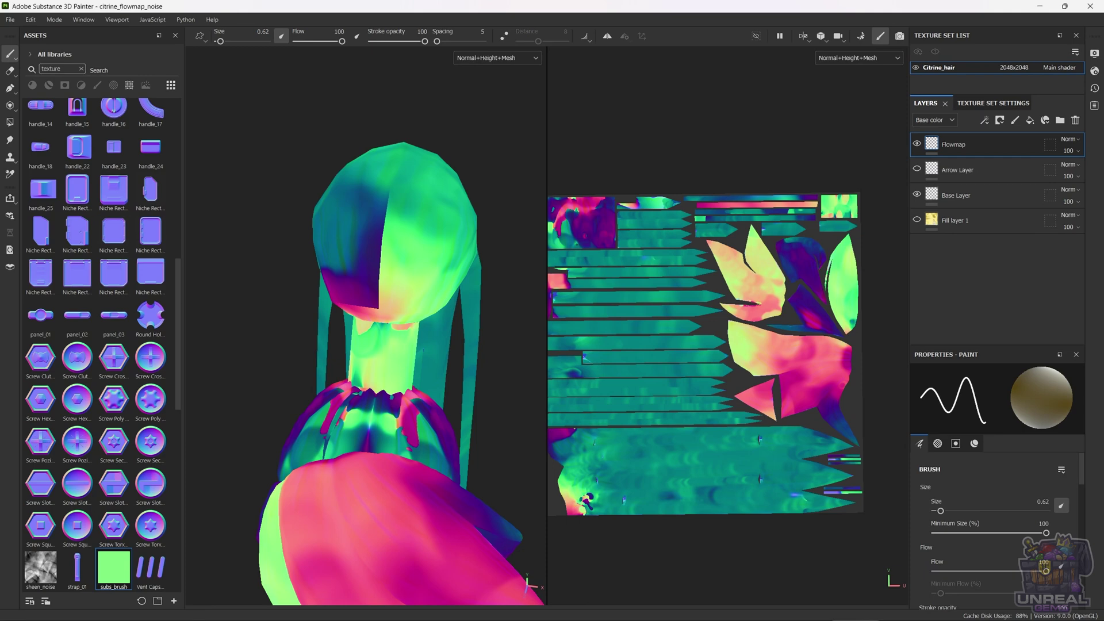
left_click_drag(355, 311, 393, 298, "alt")
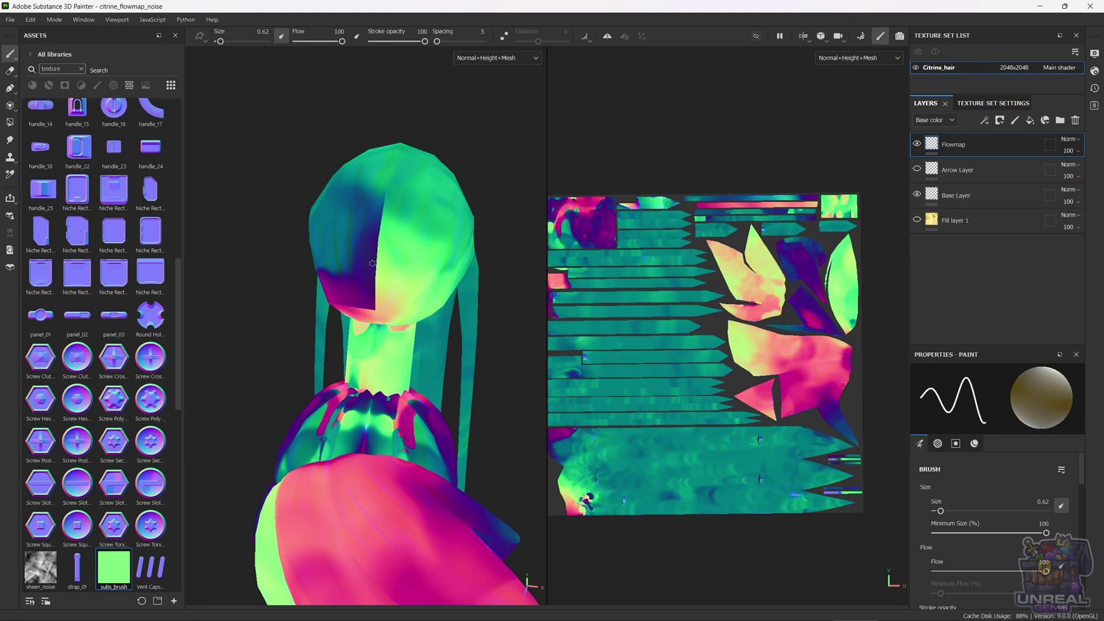
Enlarge the brush from 0.62 to 6.86 and frame the whole hair model
scroll(414, 298, "down", 4)
scroll(414, 298, "up", 10)
right_click_drag(414, 298, 440, 244, "ctrl")
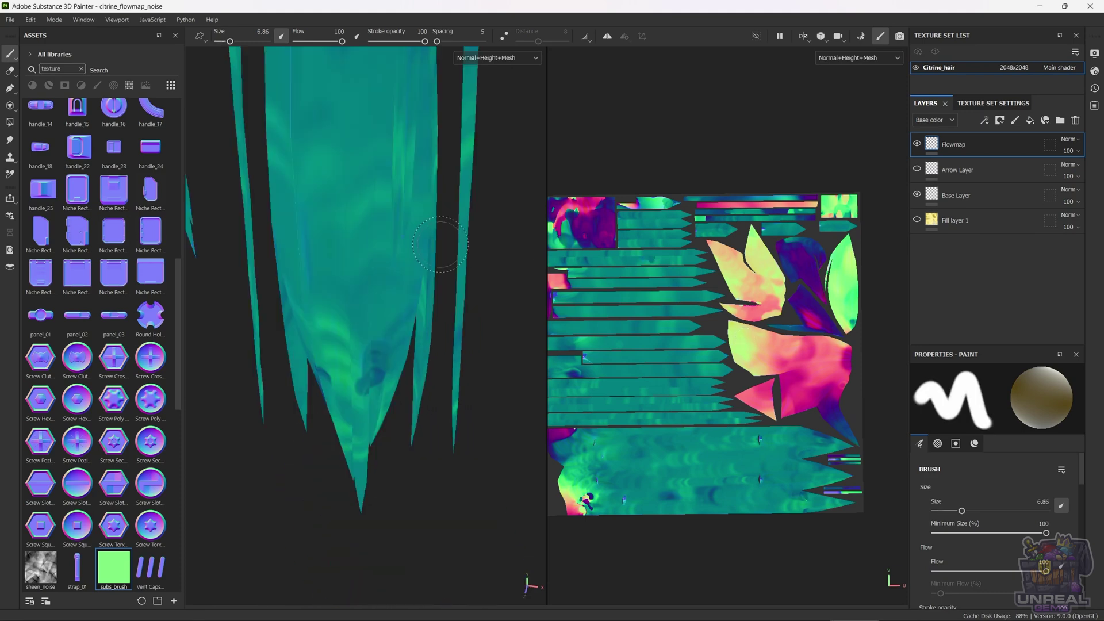
scroll(342, 261, "down", 3)
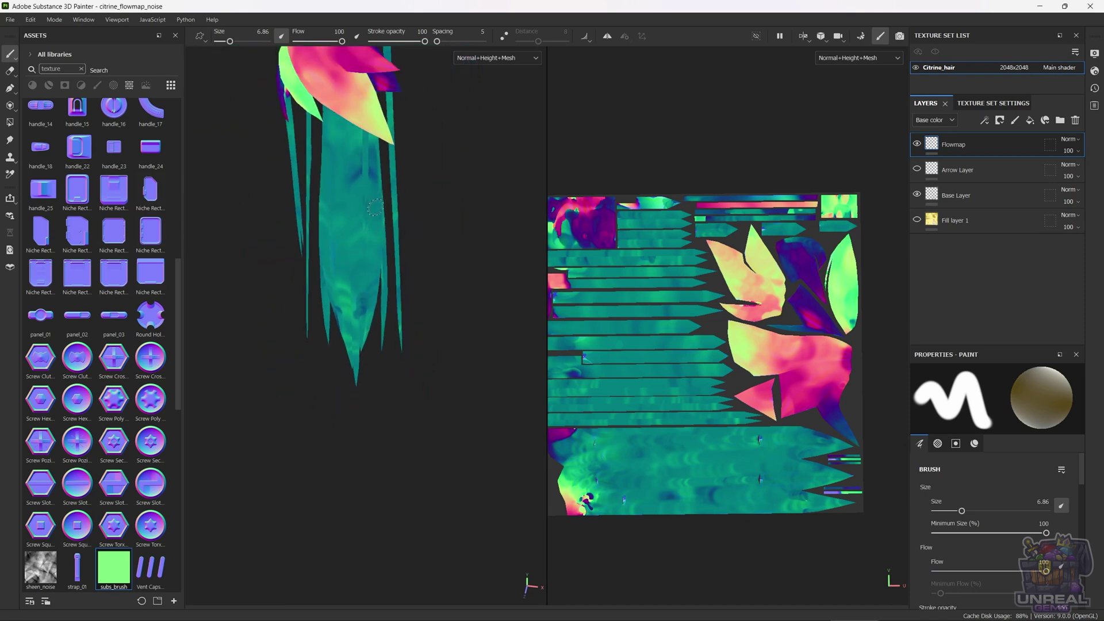
key("f")
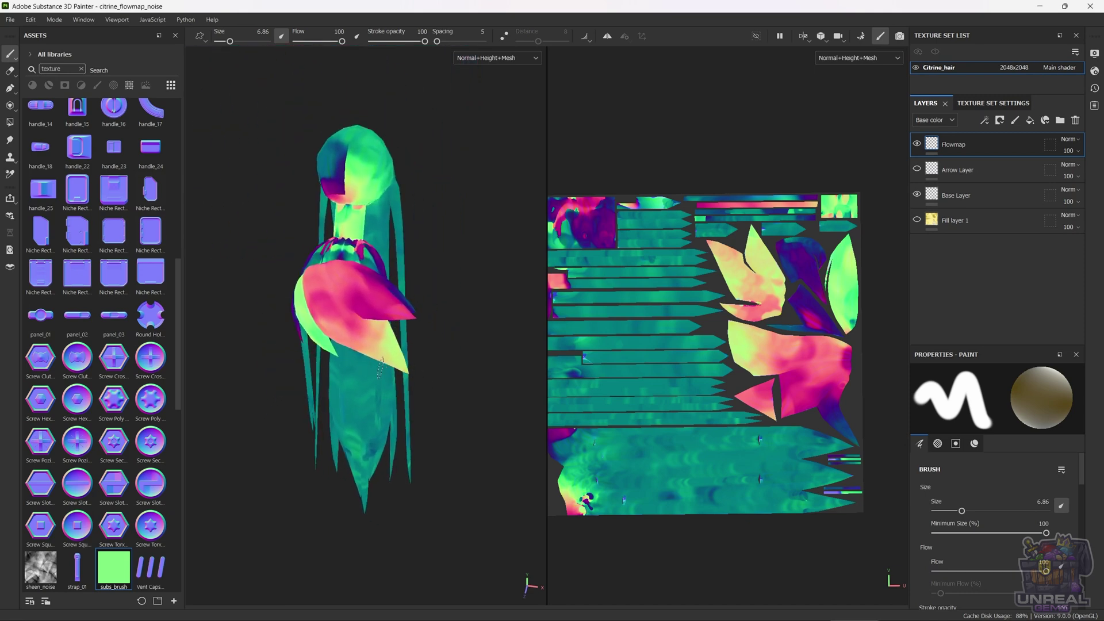
mouse_move(297, 274)
left_mouse_down("alt")
mouse_move(543, 234)
mouse_move(313, 301)
mouse_move(209, 254)
mouse_move(175, 214)
mouse_move(195, 190)
mouse_move(248, 207)
mouse_move(289, 275)
mouse_move(217, 276)
mouse_move(276, 296)
mouse_move(344, 344)
mouse_move(430, 217)
mouse_move(253, 217)
mouse_move(264, 218)
left_mouse_up("alt")
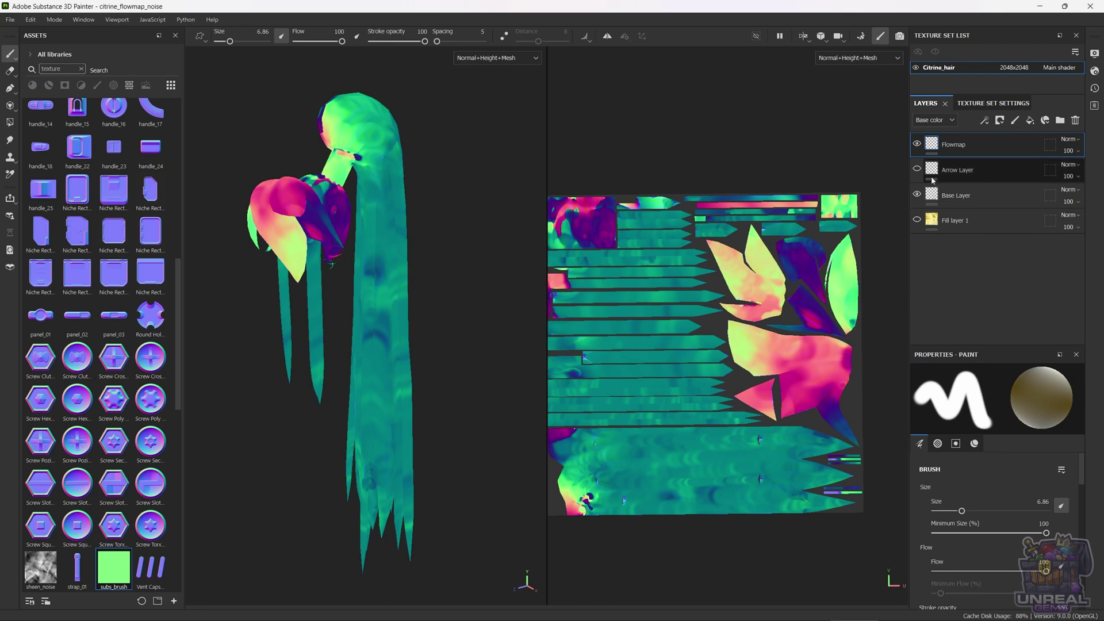
left_click(916, 169)
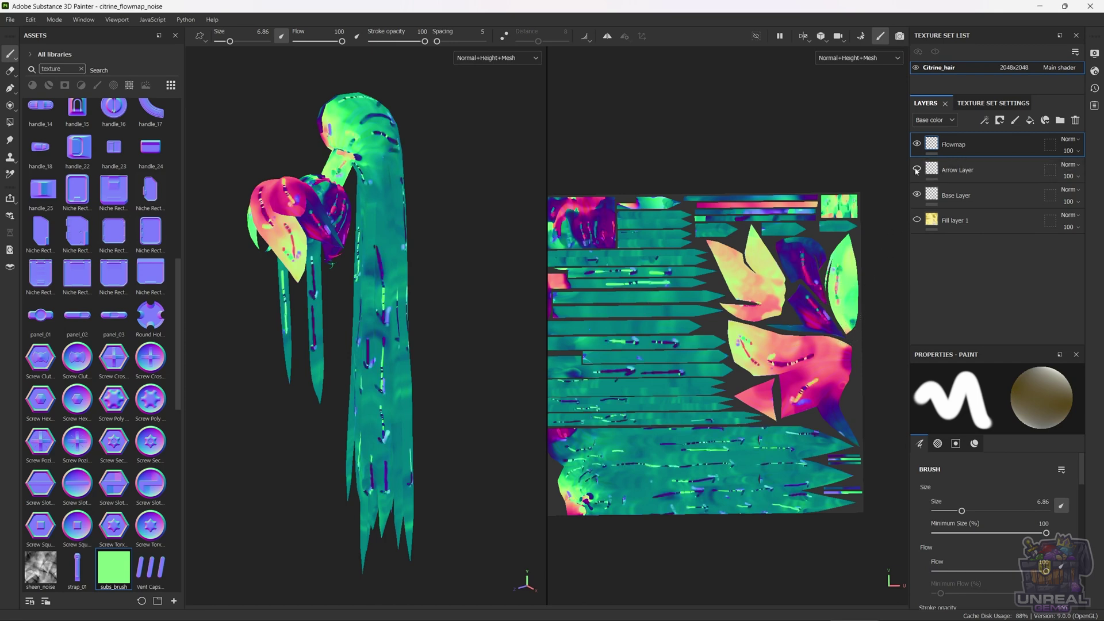
left_click(916, 169)
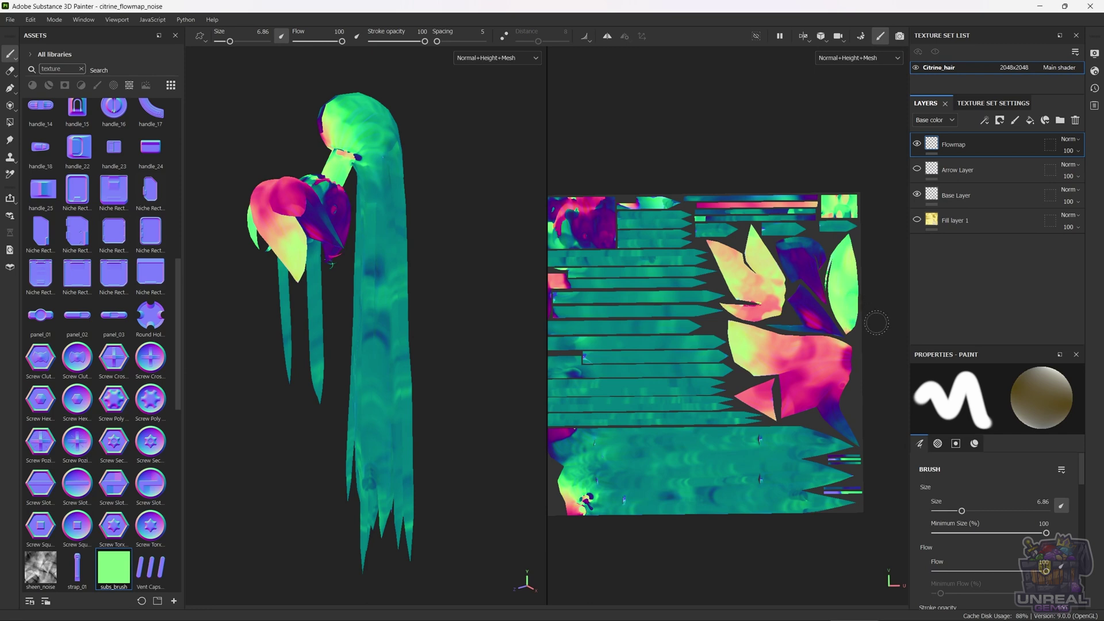
left_click(917, 170)
left_click(917, 170)
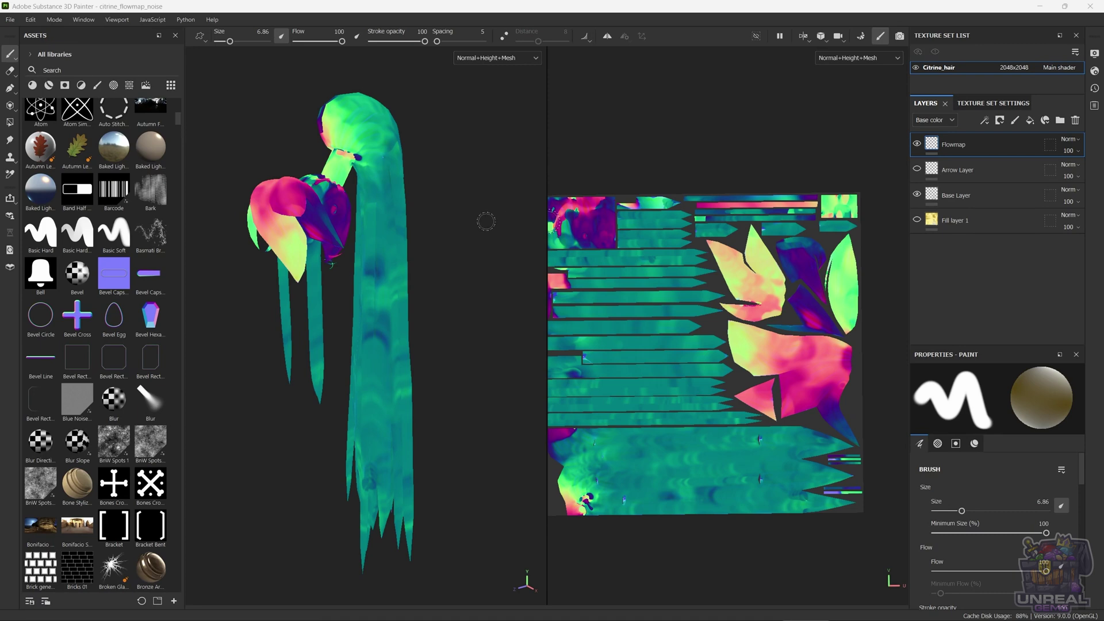
left_click_drag(370, 108, 424, 153, "alt")
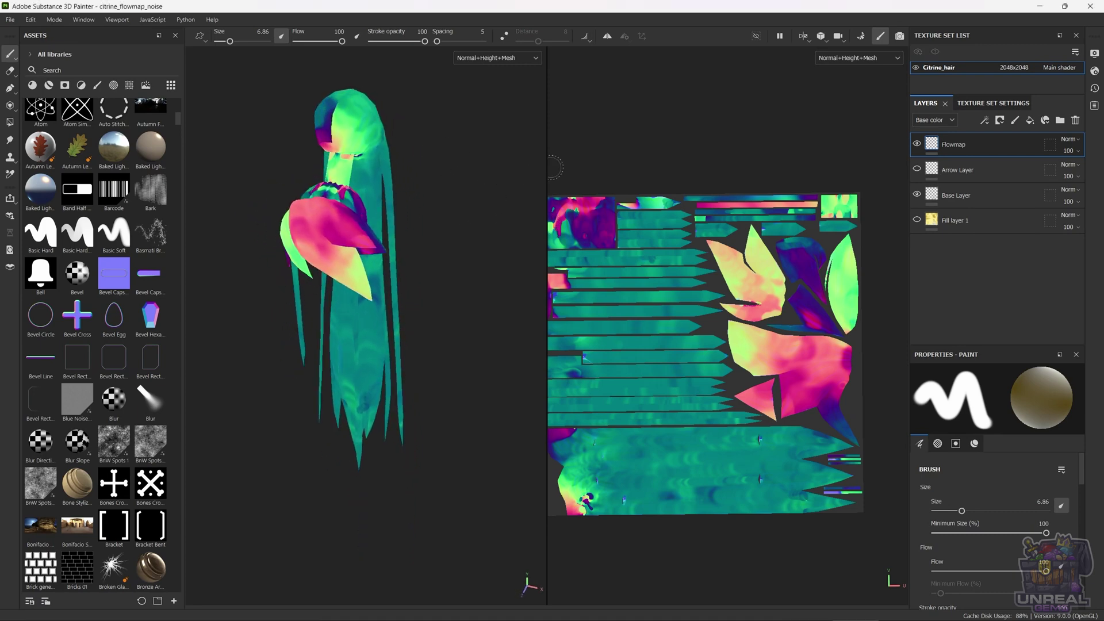
left_click(966, 153)
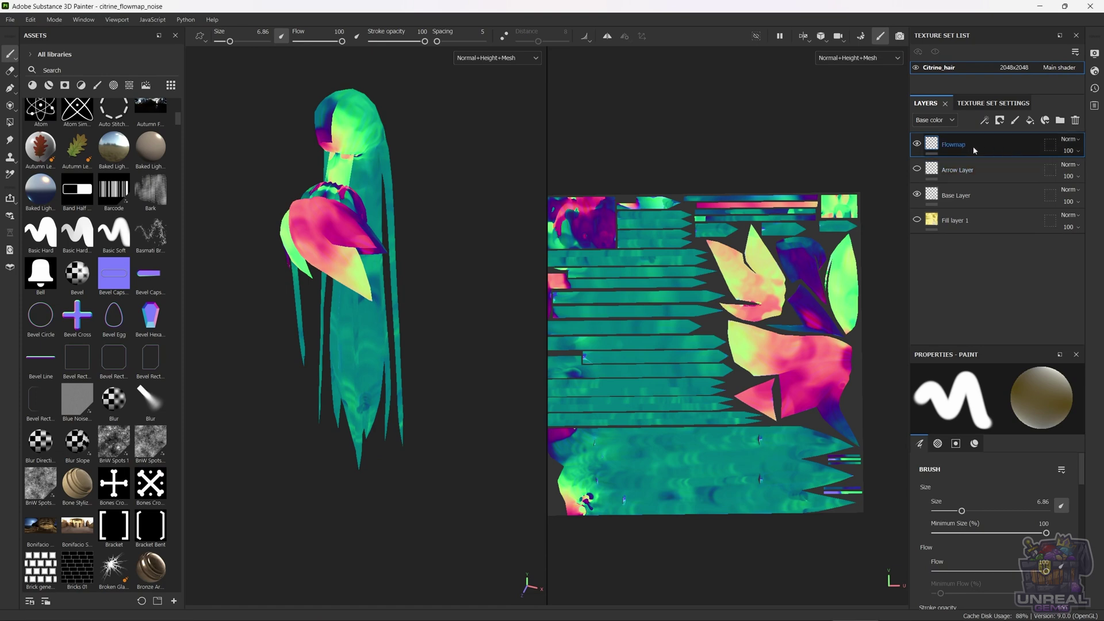
Add a Blur filter effect to the Flowmap layer and raise Blur Intensity to 3.93
left_click(985, 119)
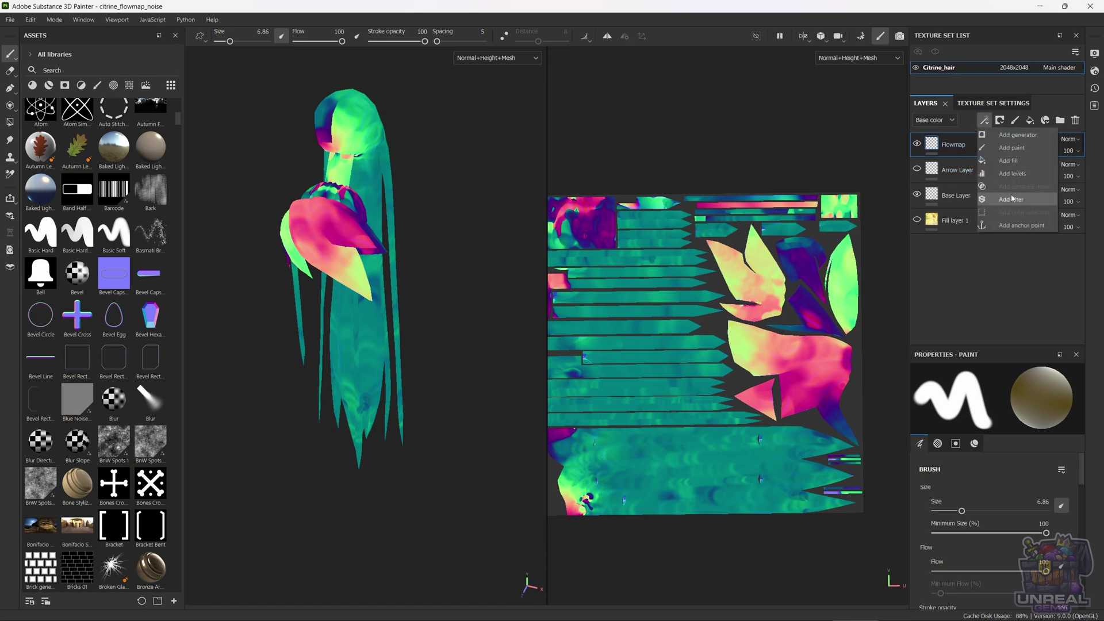
left_click(1012, 198)
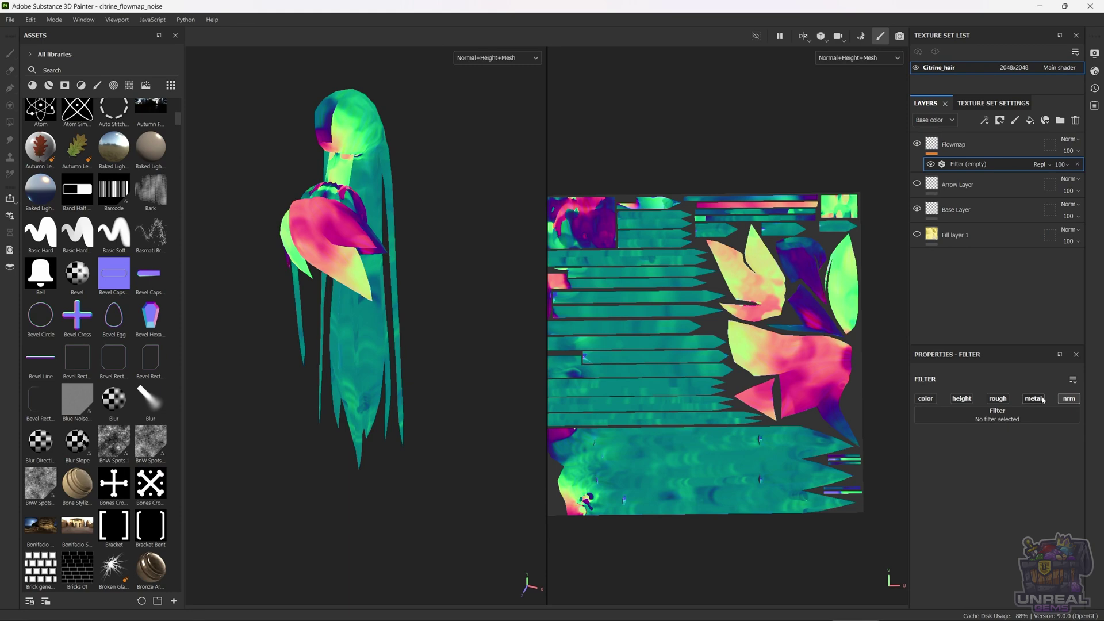
left_click(1003, 418)
type("blu")
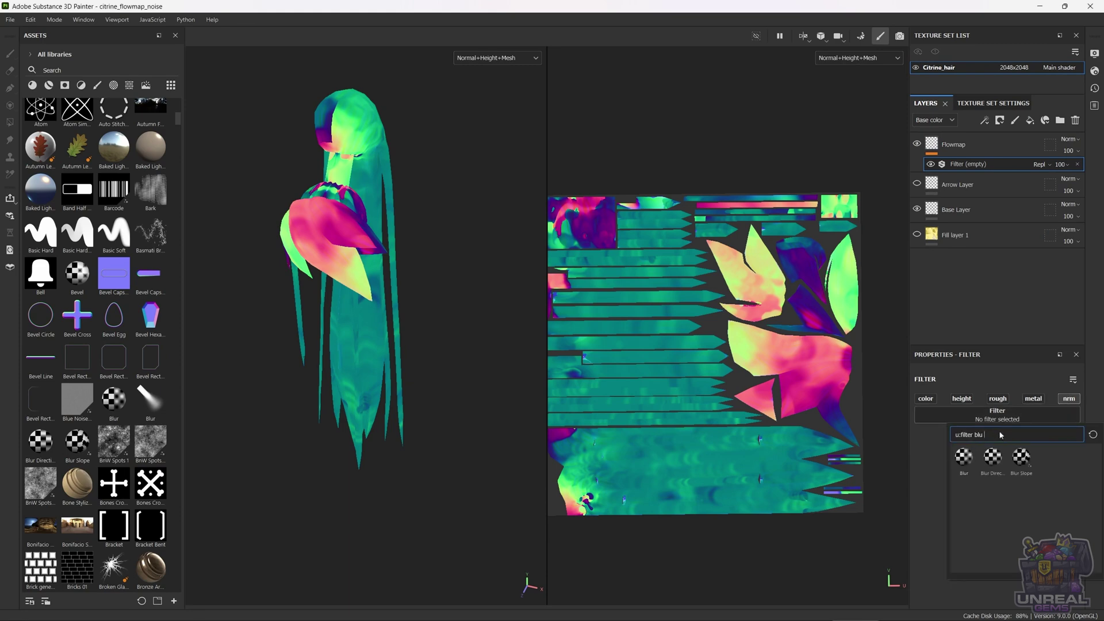
key("BackSpace")
key("BackSpace")
key("BackSpace")
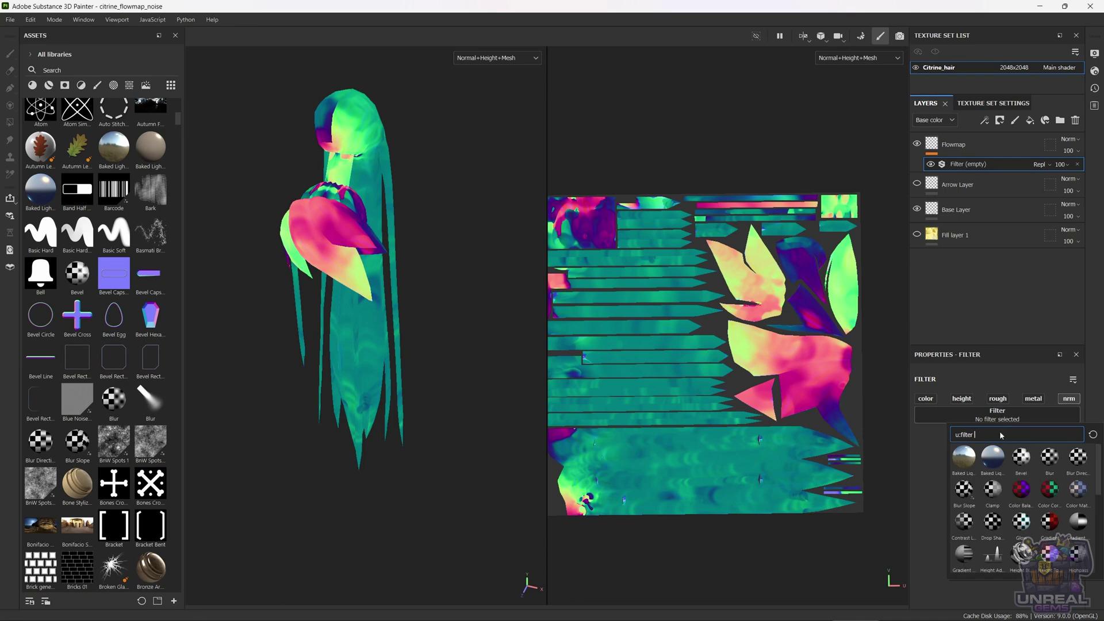
type("blur")
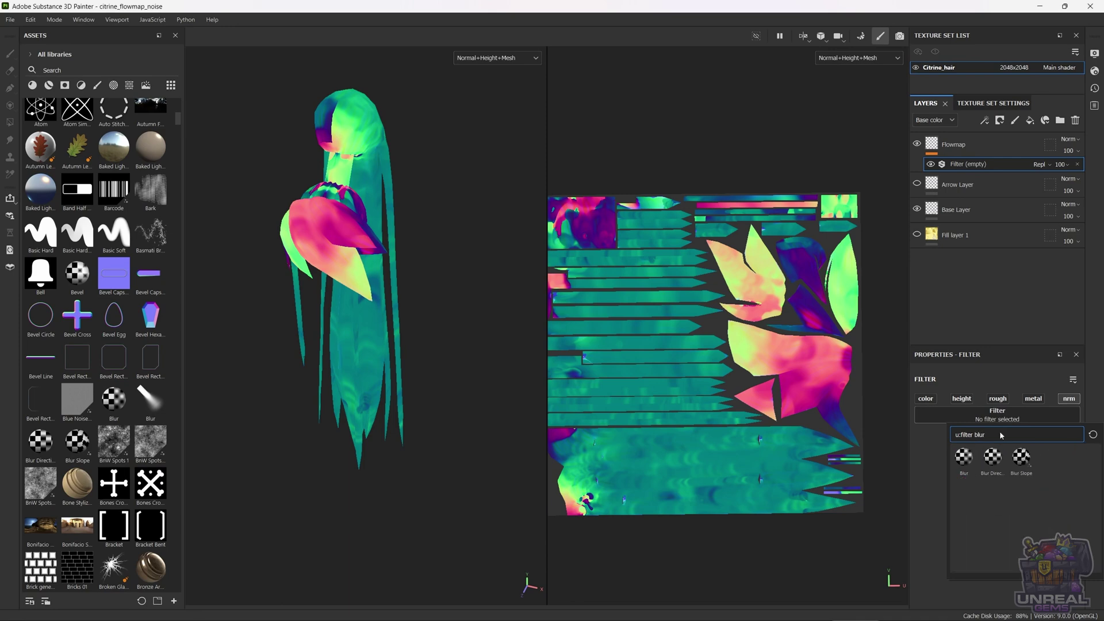
left_click(968, 463)
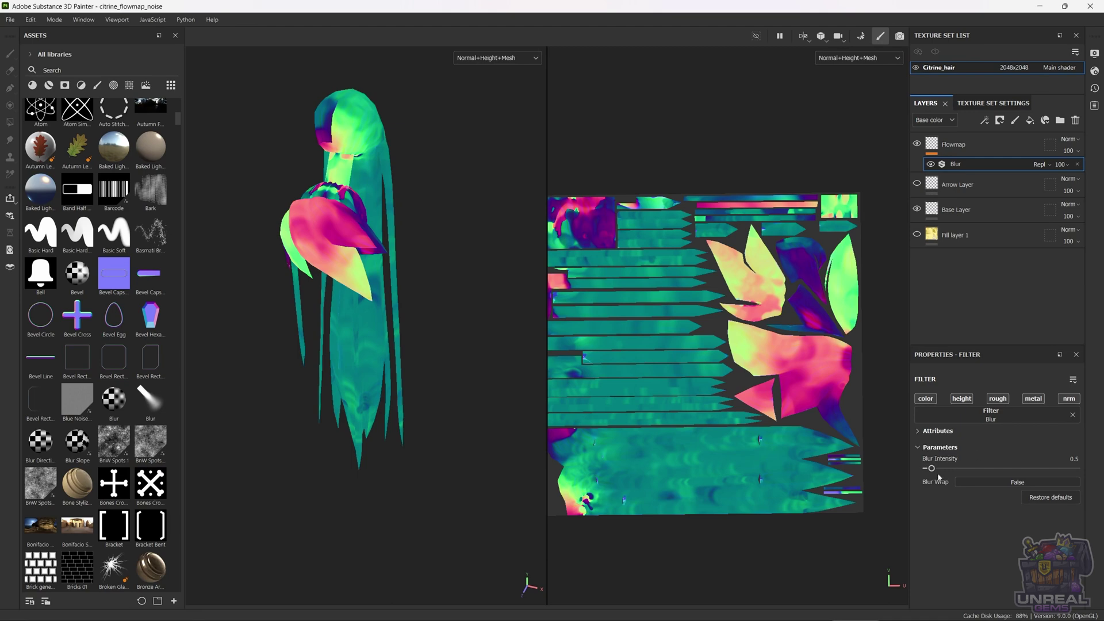
left_click_drag(931, 468, 963, 464)
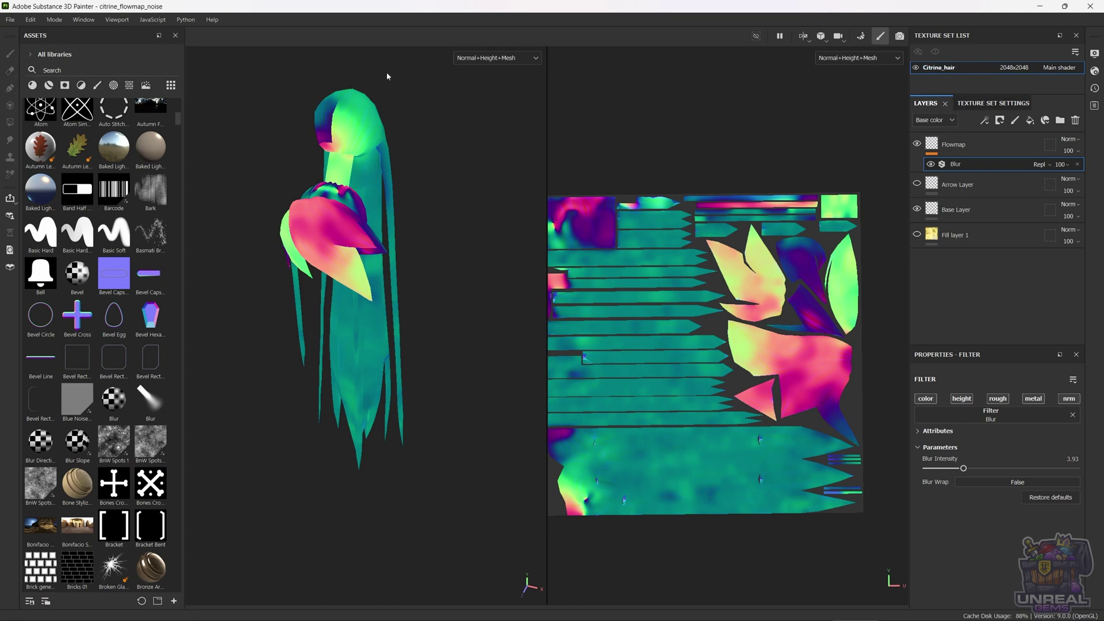
Export the Citrine_hair Normal map as 8-bit 2048x2048 PNG and open its export folder
left_click(12, 20)
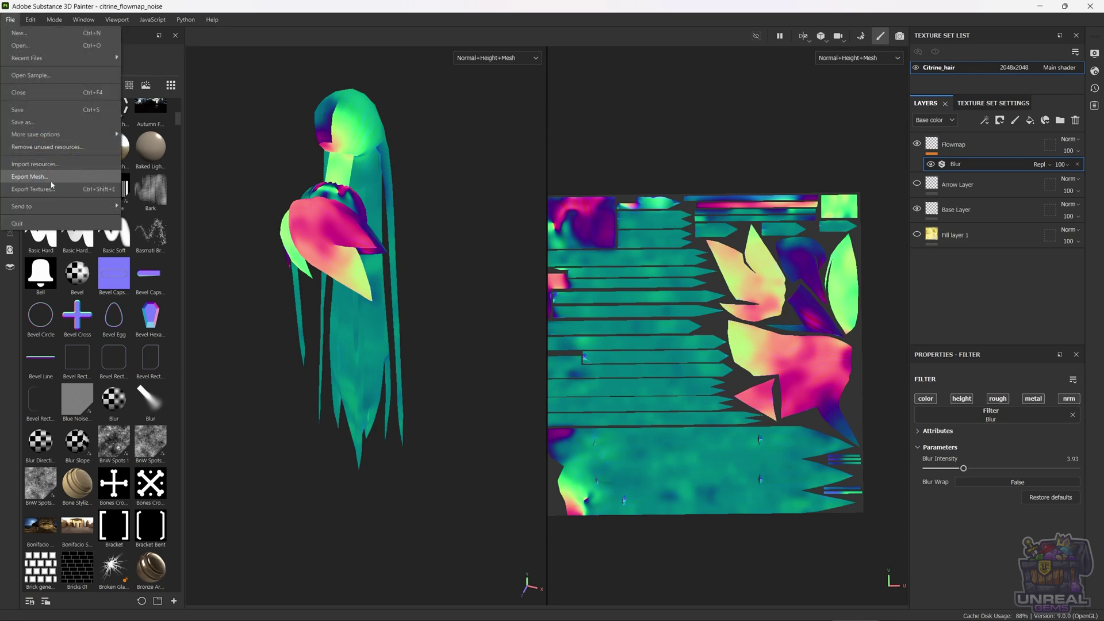
left_click(41, 192)
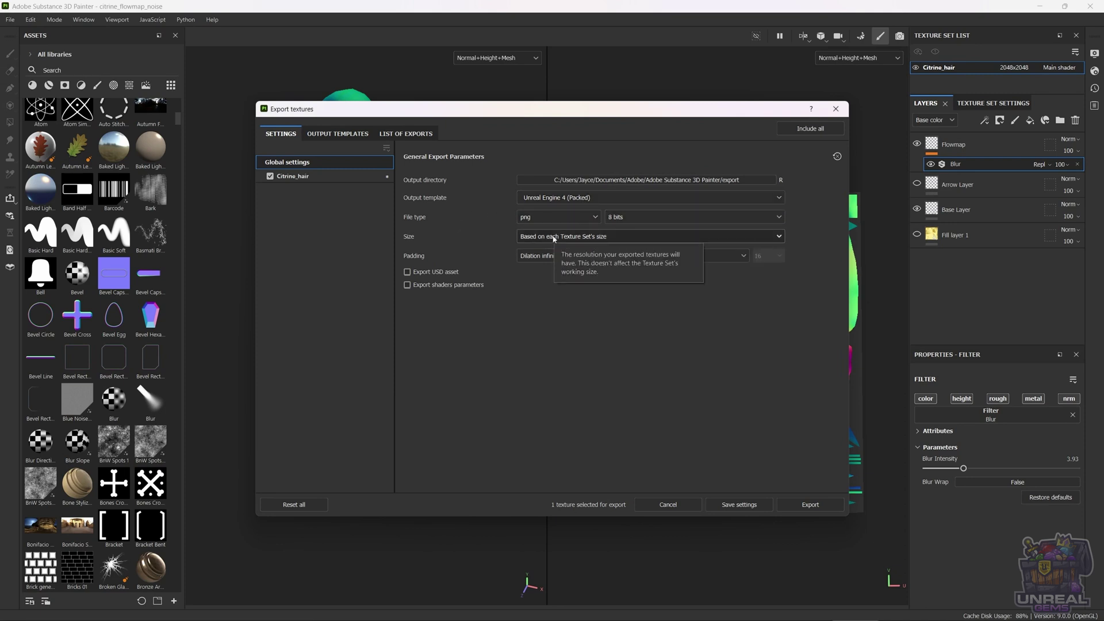
left_click(294, 176)
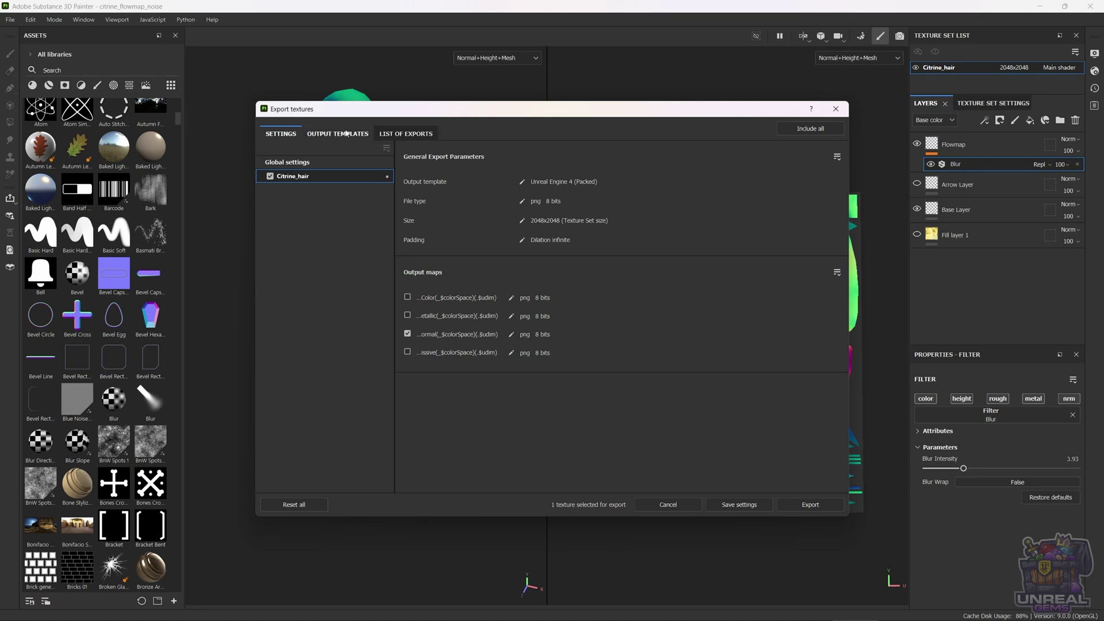
left_click(816, 506)
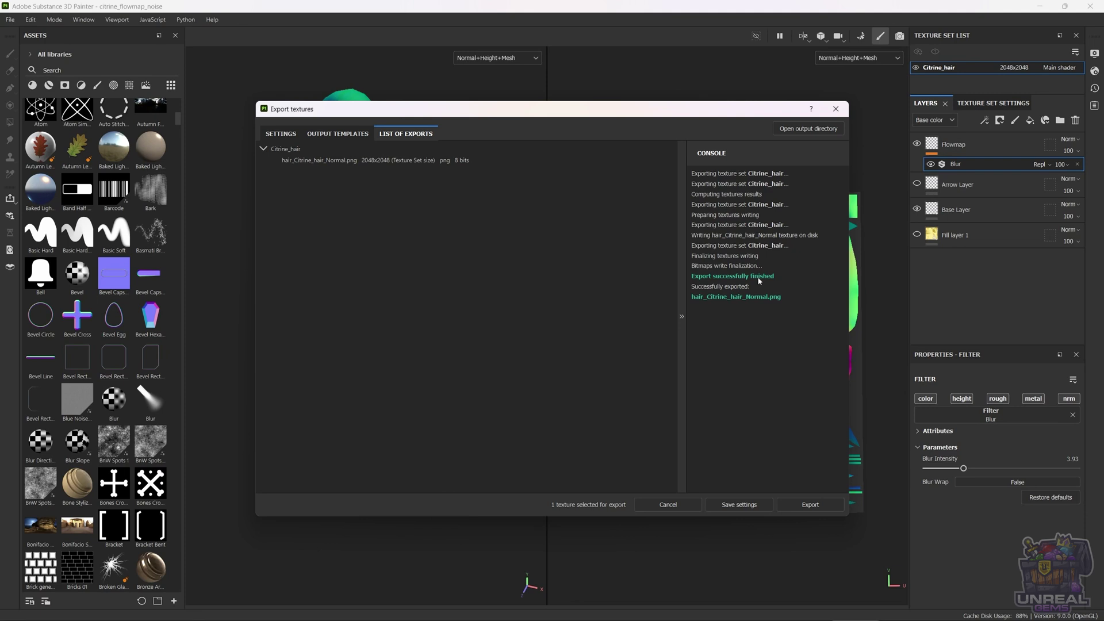
left_click(808, 132)
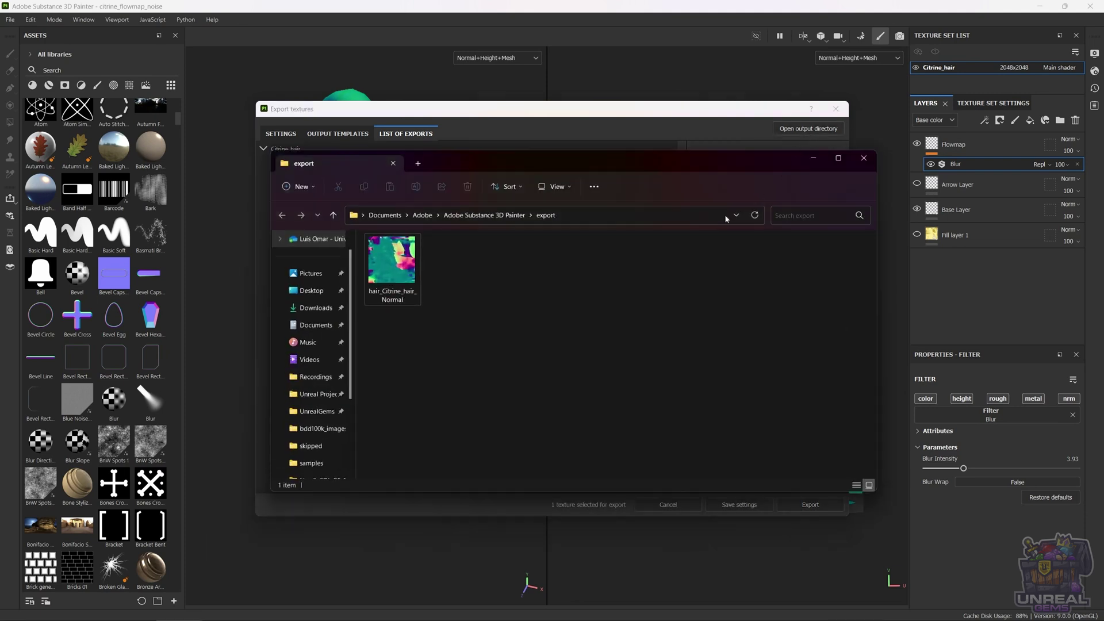
Open hair_Citrine_hair_Normal.png from the export folder to view the blurred flow map
double_click(403, 273)
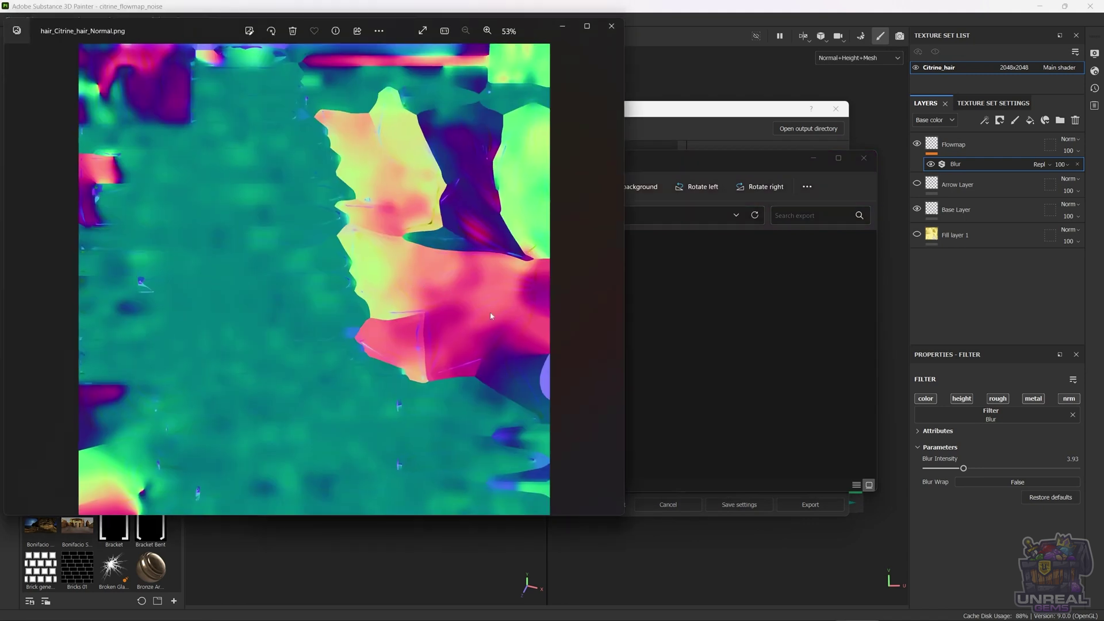